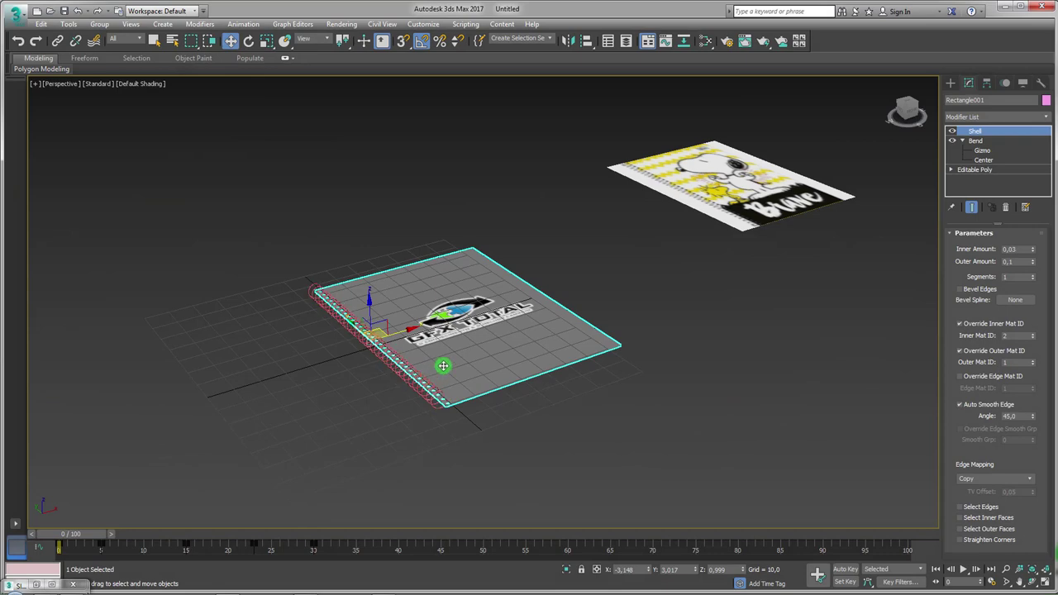
# Inspect the cover sheet, then zoom in on it in the Front view in wireframe.
pyautogui.keyDown('alt'); pyautogui.moveTo(473, 374); pyautogui.dragTo(472, 434, button='middle'); pyautogui.keyUp('alt')
pyautogui.scroll(3, 359, 394)
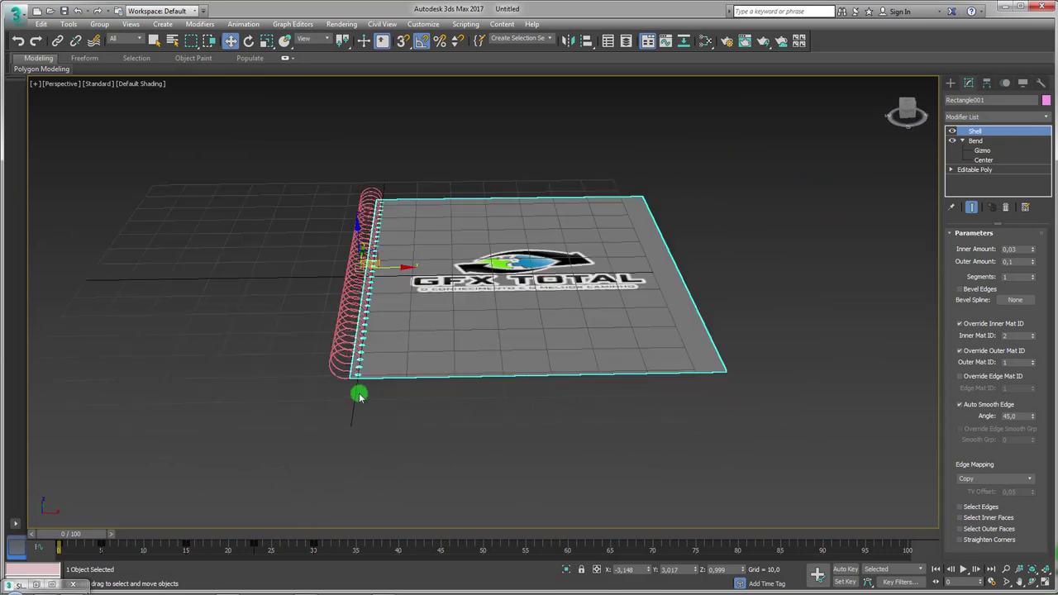
pyautogui.scroll(2, 359, 394)
pyautogui.keyDown('alt'); pyautogui.moveTo(545, 308); pyautogui.dragTo(441, 128, button='middle'); pyautogui.keyUp('alt')
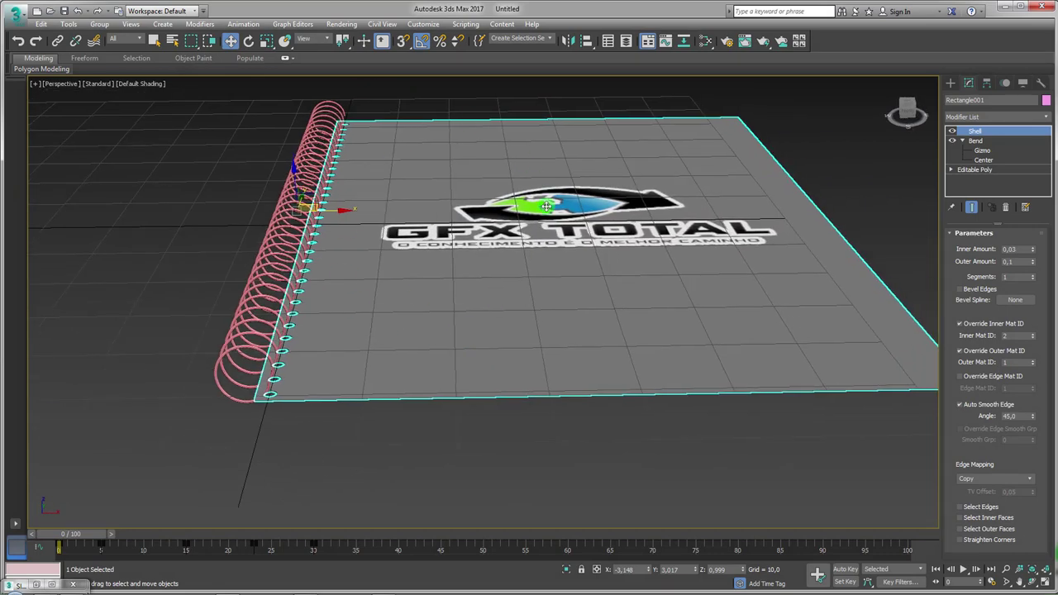
pyautogui.scroll(-3, 464, 307)
pyautogui.moveTo(463, 307)
pyautogui.keyDown('alt'); pyautogui.mouseDown(button='middle')
pyautogui.moveTo(424, 290)
pyautogui.moveTo(402, 238)
pyautogui.moveTo(373, 269)
pyautogui.mouseUp(button='middle'); pyautogui.keyUp('alt')
pyautogui.scroll(5, 406, 249)
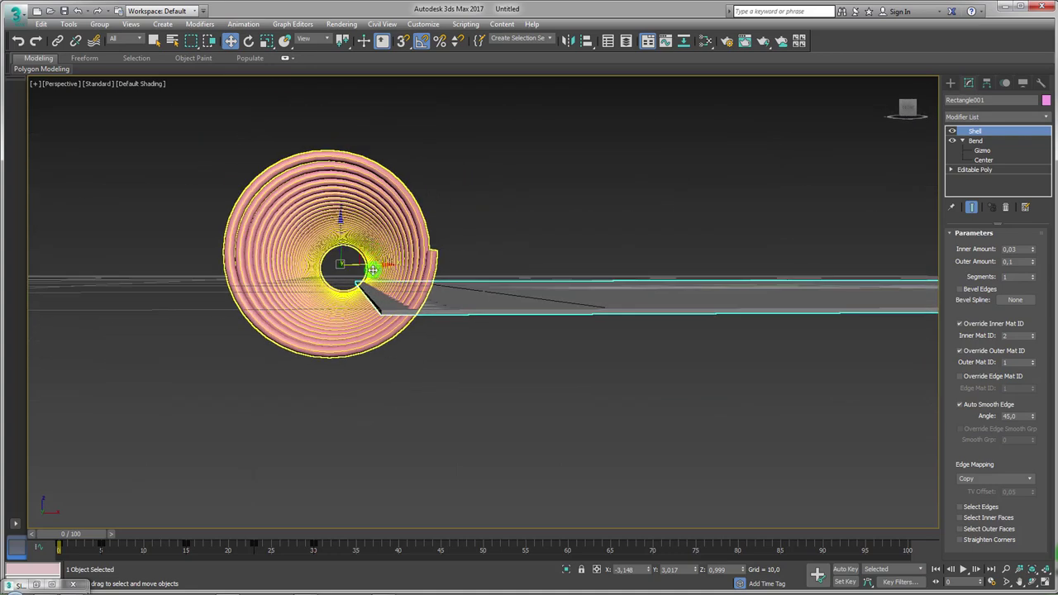
pyautogui.press('f')
pyautogui.scroll(5, 461, 278)
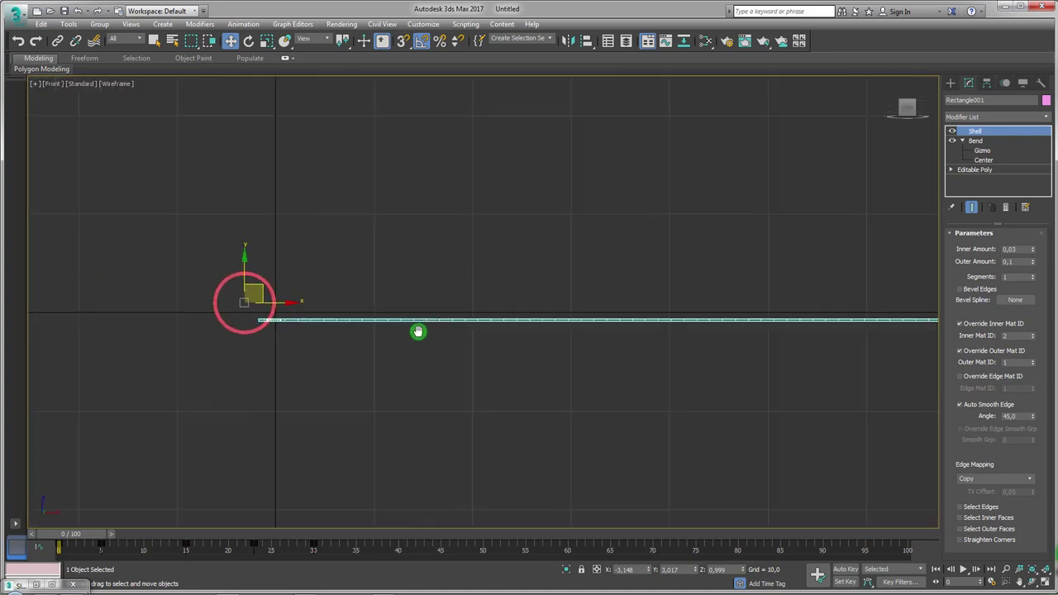
pyautogui.scroll(4, 331, 314)
pyautogui.scroll(2, 224, 301)
# Shift-drag the sheet upward several times, confirming each Copy, to stack new pages.
pyautogui.keyDown('shift'); pyautogui.moveTo(207, 329); pyautogui.dragTo(209, 324); pyautogui.keyUp('shift')
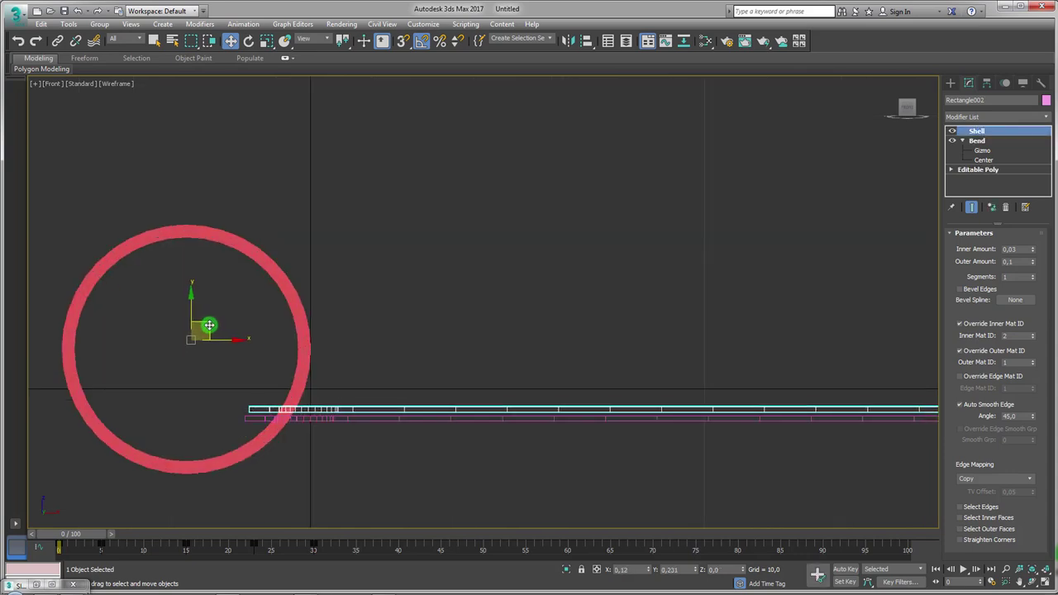
pyautogui.click(532, 351)
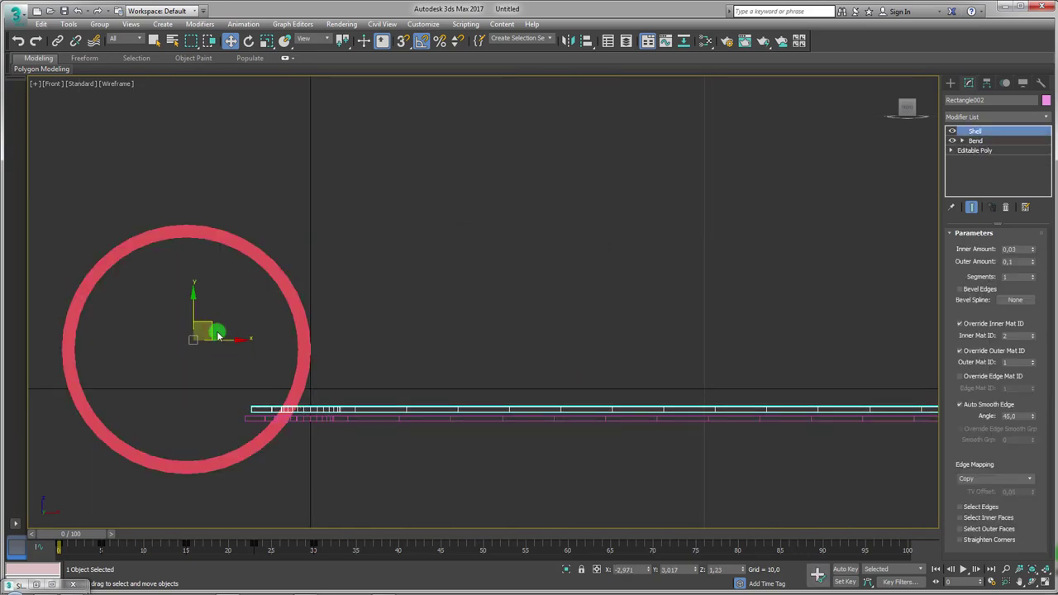
pyautogui.keyDown('shift'); pyautogui.moveTo(220, 337); pyautogui.dragTo(225, 329); pyautogui.keyUp('shift')
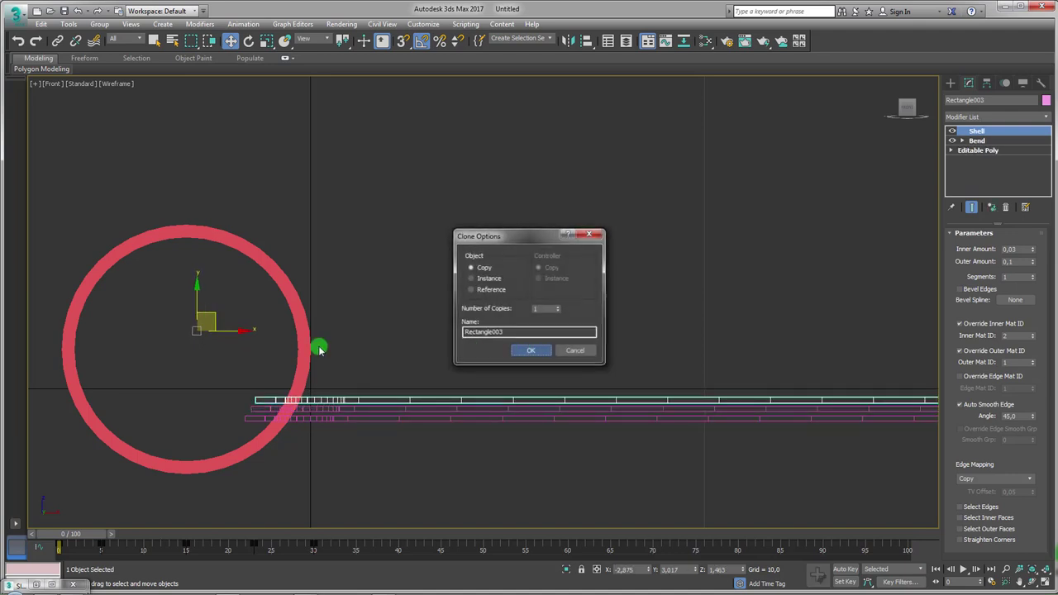
pyautogui.press('Return')
pyautogui.moveTo(212, 316)
pyautogui.mouseDown()
pyautogui.moveTo(231, 294)
pyautogui.moveTo(226, 266)
pyautogui.mouseUp()
pyautogui.click(524, 351)
pyautogui.press('Return')
pyautogui.press('Return')
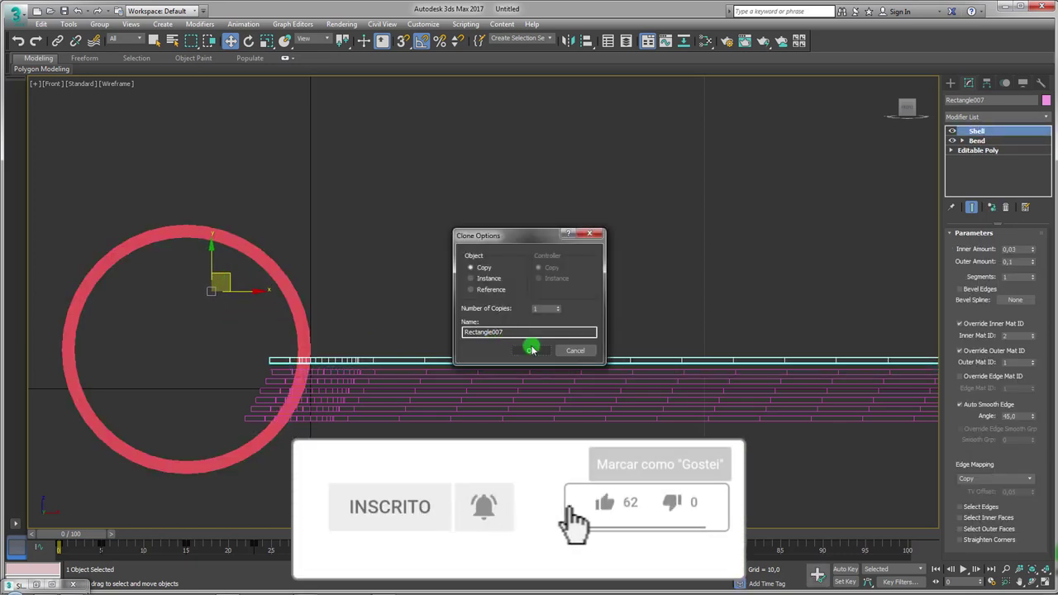
pyautogui.click(534, 347)
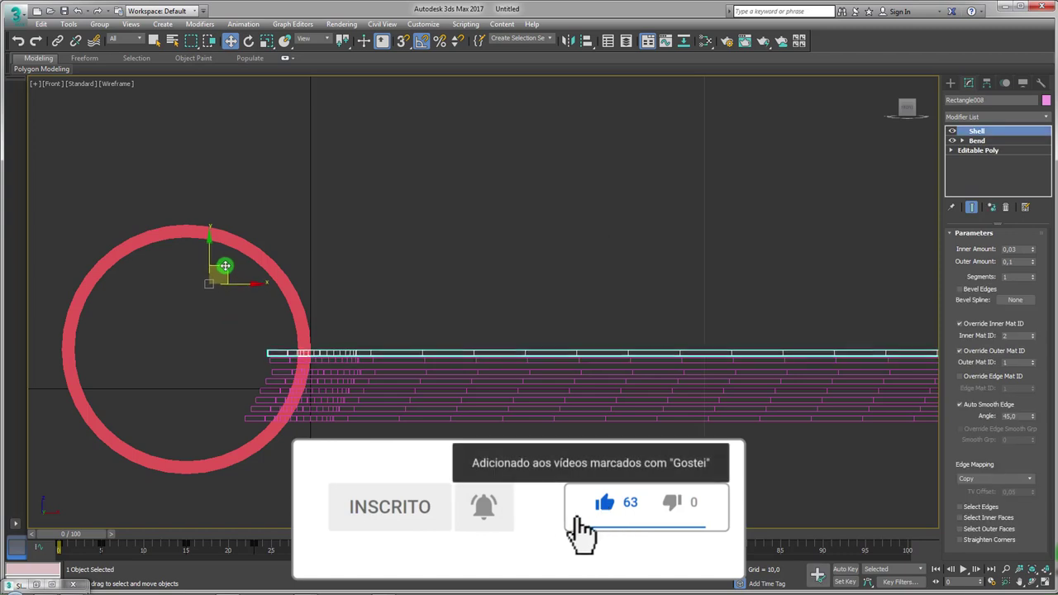
pyautogui.press('Return')
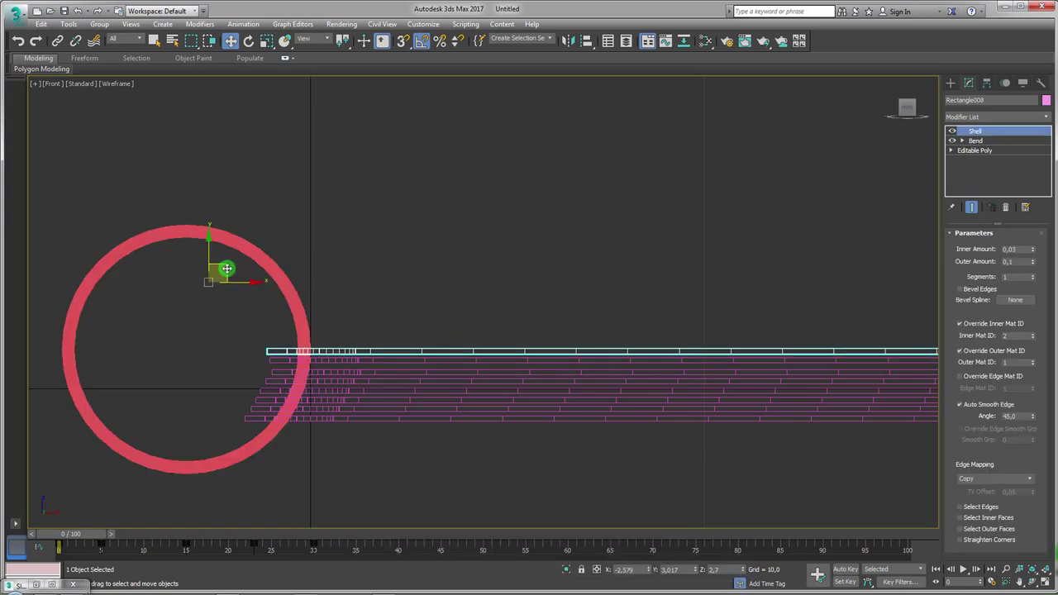
# Copy the top pages Rectangle008 and Rectangle009 upward, finishing the stack at Rectangle011.
pyautogui.click(233, 295)
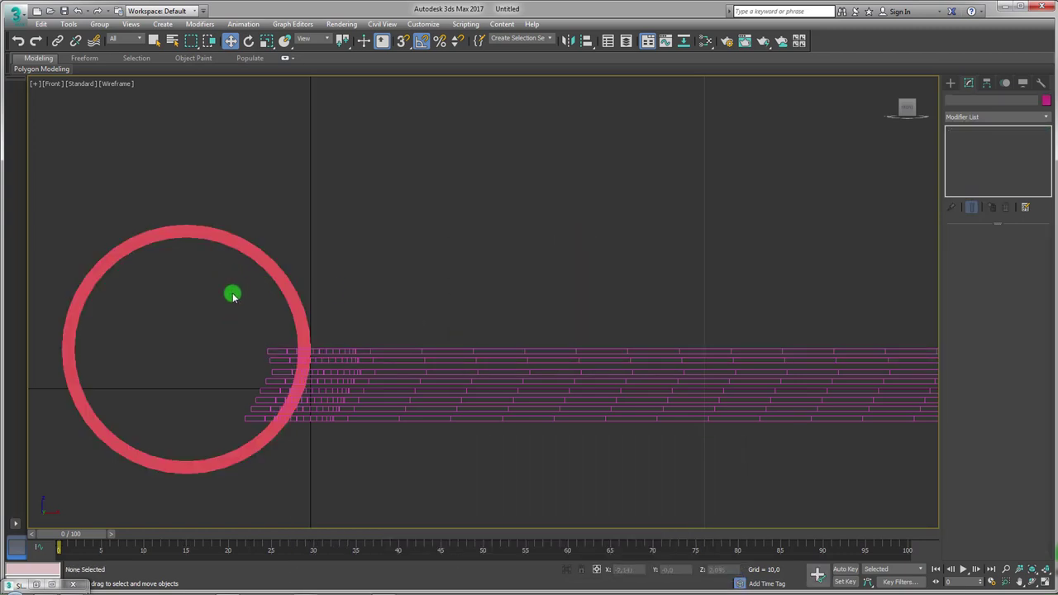
pyautogui.click(283, 350)
pyautogui.keyDown('shift'); pyautogui.moveTo(227, 267); pyautogui.dragTo(225, 257); pyautogui.keyUp('shift')
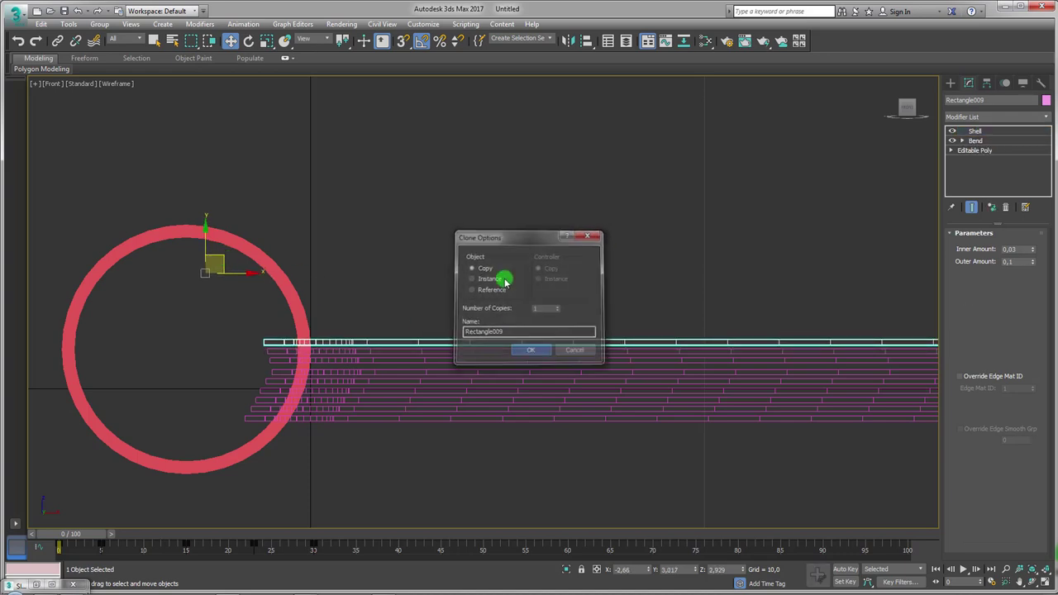
pyautogui.click(534, 350)
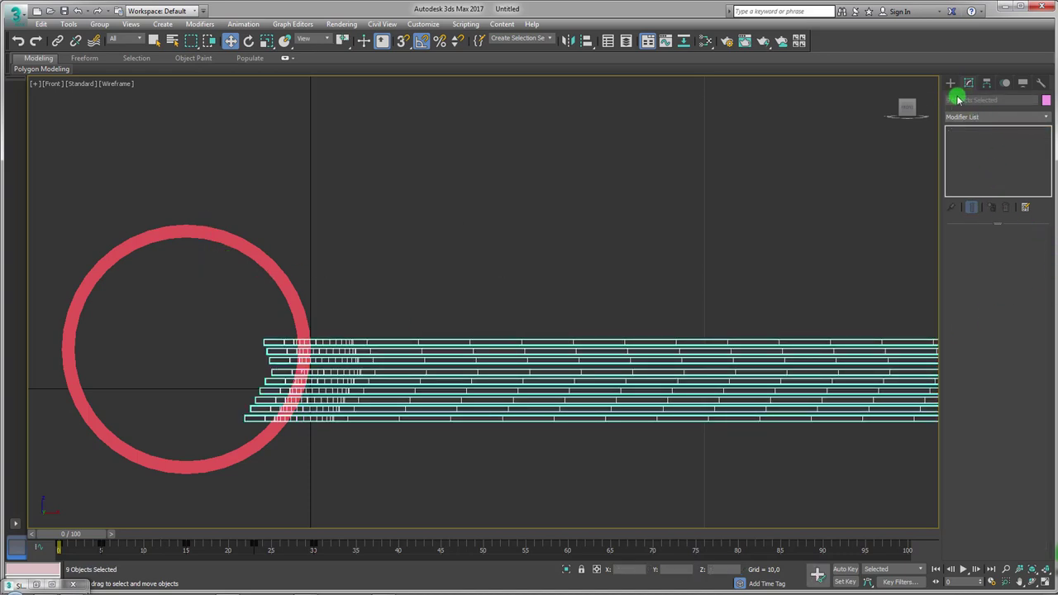
pyautogui.click(394, 246)
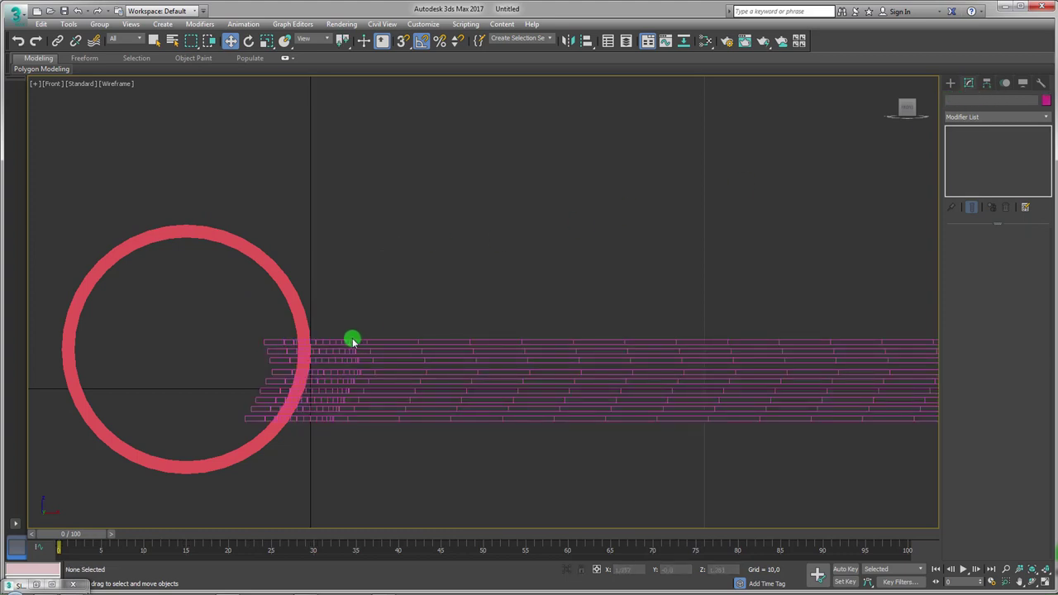
pyautogui.click(350, 342)
pyautogui.keyDown('shift'); pyautogui.moveTo(221, 258); pyautogui.dragTo(219, 248); pyautogui.keyUp('shift')
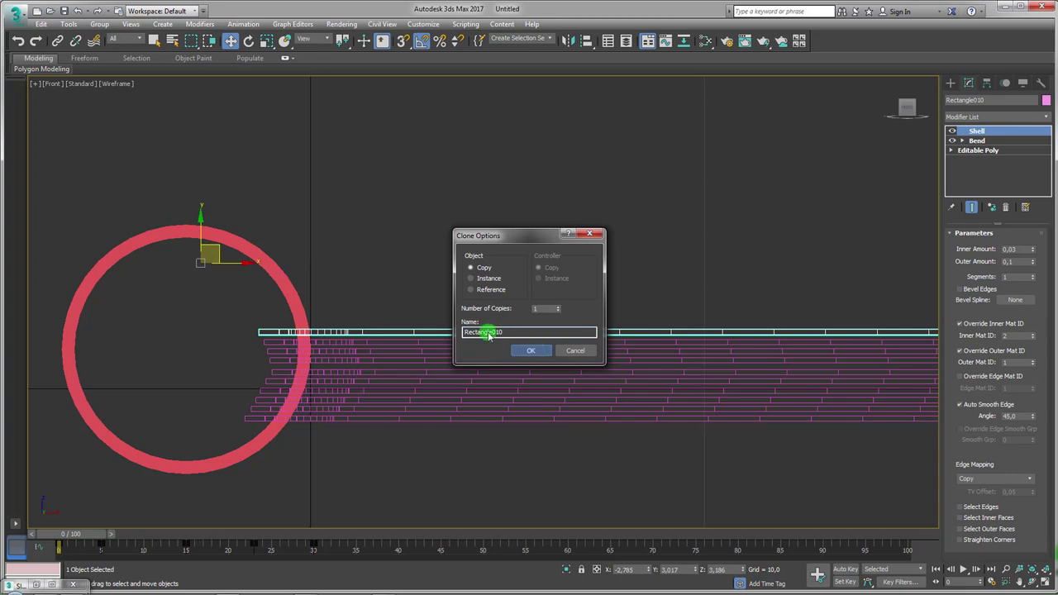
pyautogui.press('Return')
pyautogui.keyDown('shift'); pyautogui.moveTo(219, 254); pyautogui.dragTo(212, 243); pyautogui.keyUp('shift')
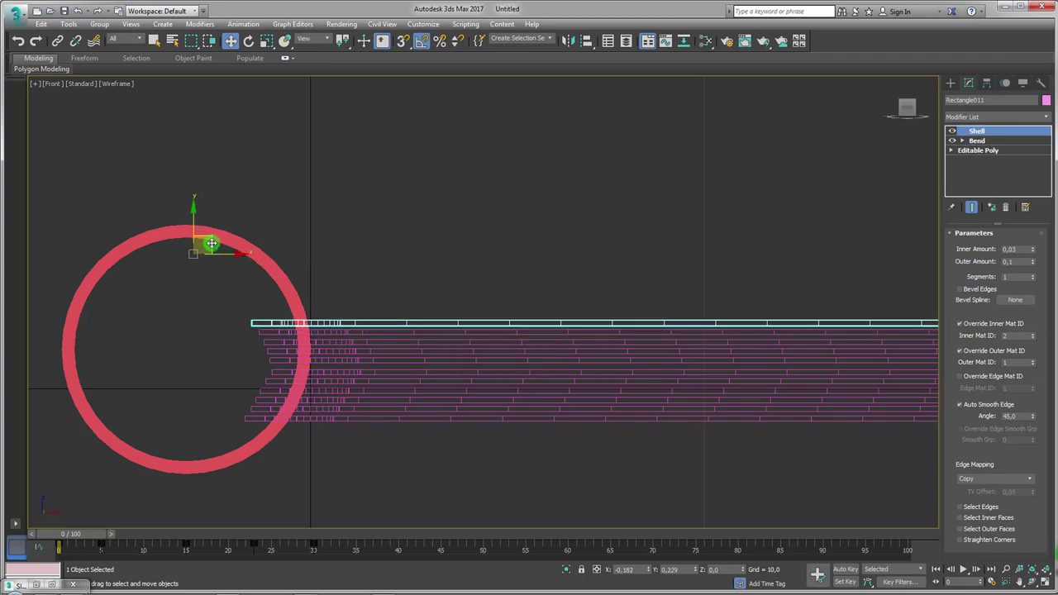
pyautogui.click(532, 348)
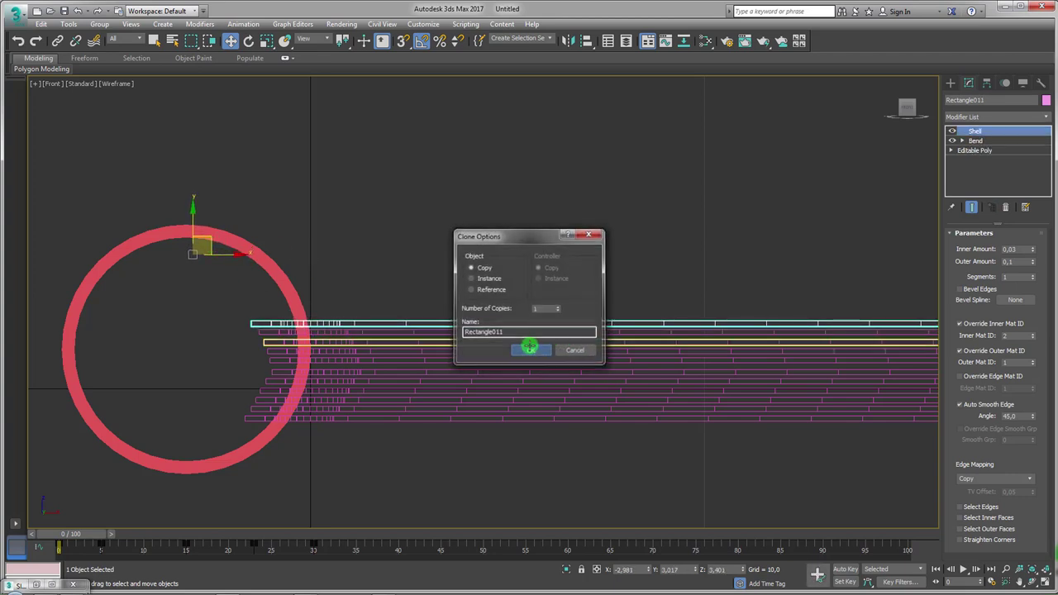
pyautogui.scroll(-3, 514, 364)
# Return to the shaded perspective view, select all eleven pages, and orbit around the notebook.
pyautogui.press('p')
pyautogui.moveTo(427, 304)
pyautogui.keyDown('alt'); pyautogui.mouseDown(button='middle')
pyautogui.moveTo(530, 407)
pyautogui.moveTo(484, 293)
pyautogui.mouseUp(button='middle'); pyautogui.keyUp('alt')
pyautogui.scroll(5, 409, 428)
pyautogui.scroll(3, 466, 383)
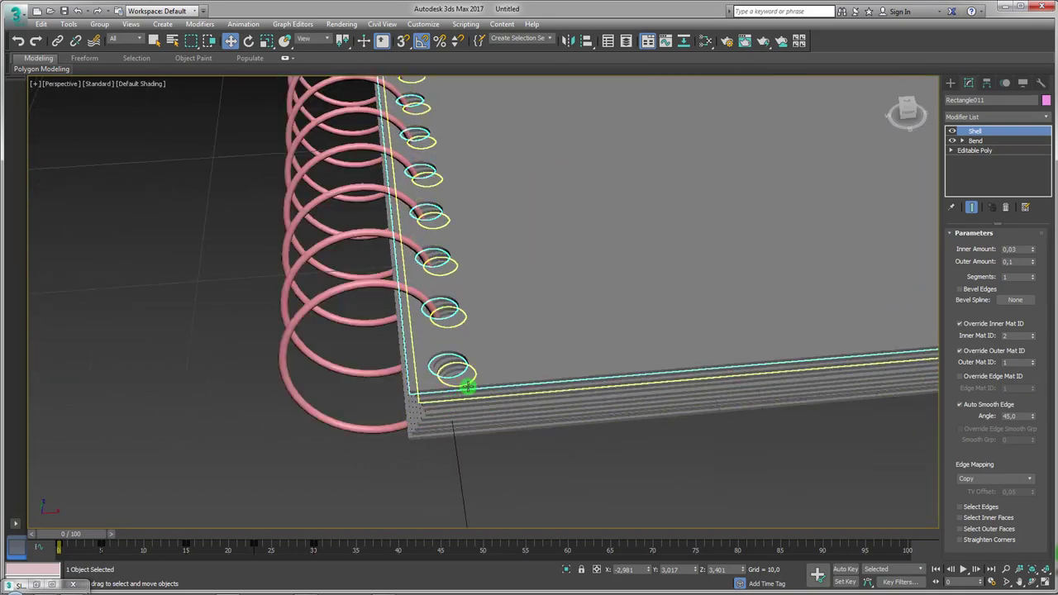
pyautogui.scroll(-3, 485, 382)
pyautogui.scroll(-1, 501, 372)
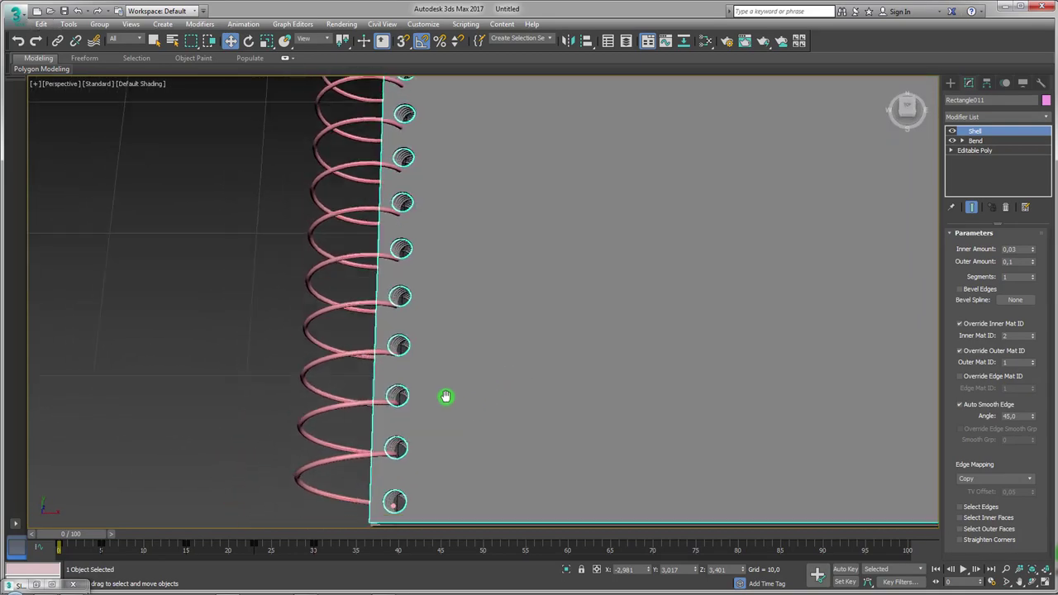
pyautogui.scroll(-2, 444, 402)
pyautogui.hotkey('ctrl', 'a')
pyautogui.keyDown('alt'); pyautogui.moveTo(472, 264); pyautogui.dragTo(472, 416, button='middle'); pyautogui.keyUp('alt')
pyautogui.scroll(3, 529, 303)
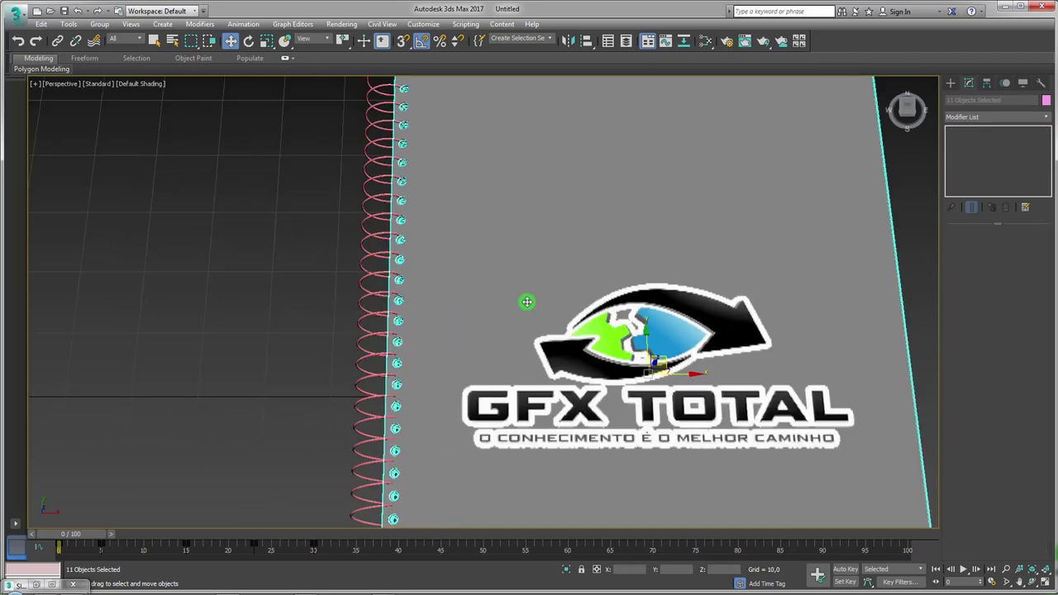
pyautogui.scroll(2, 589, 337)
pyautogui.scroll(-3, 589, 337)
pyautogui.keyDown('alt'); pyautogui.moveTo(589, 337); pyautogui.dragTo(491, 444, button='middle'); pyautogui.keyUp('alt')
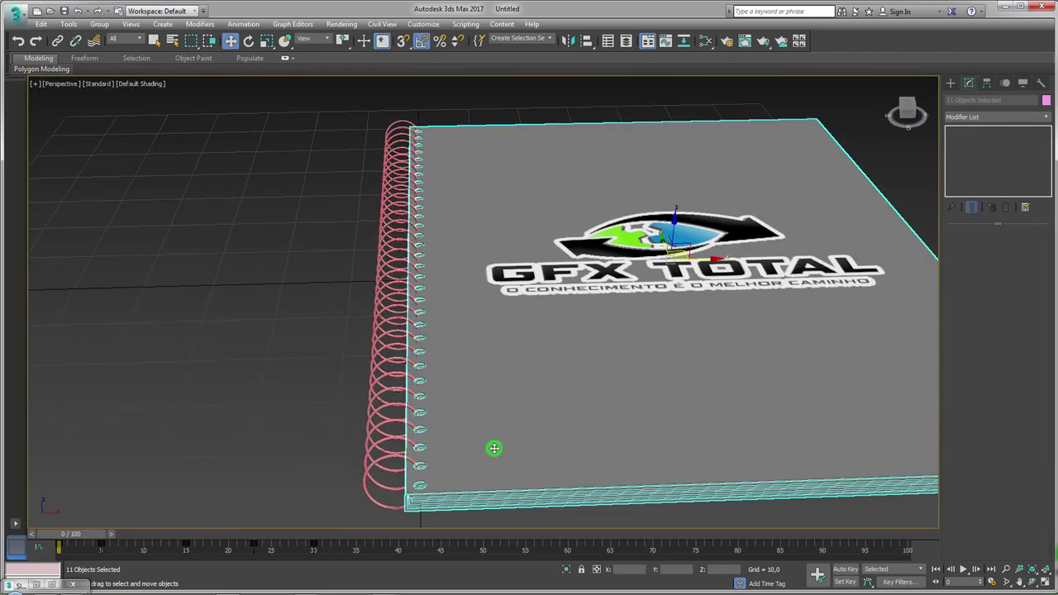
pyautogui.scroll(3, 447, 380)
pyautogui.scroll(-2, 447, 381)
pyautogui.scroll(-3, 454, 419)
pyautogui.keyDown('alt'); pyautogui.moveTo(656, 405); pyautogui.dragTo(706, 397, button='middle'); pyautogui.keyUp('alt')
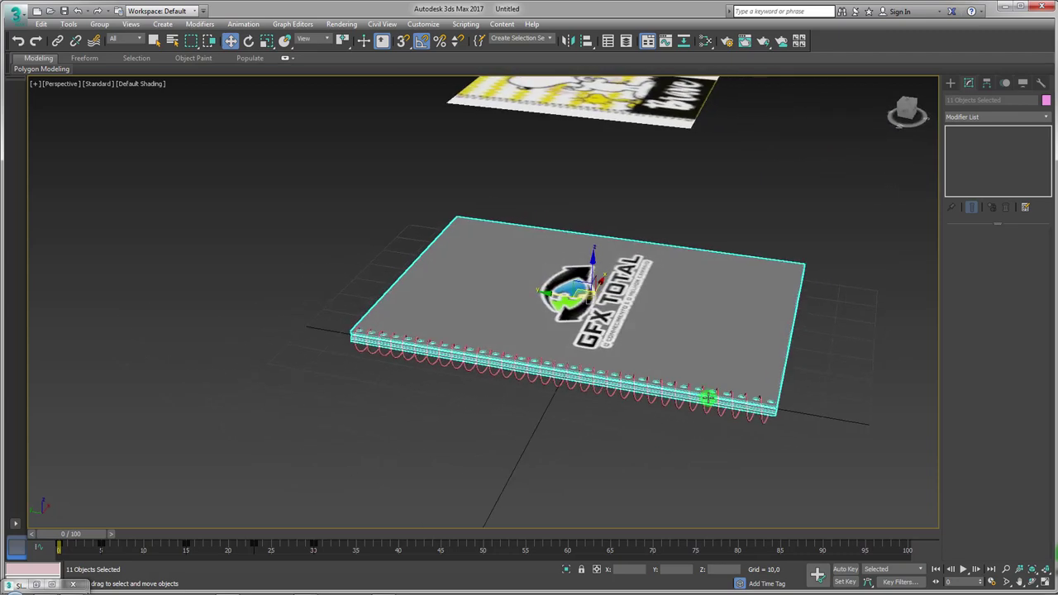
pyautogui.scroll(3, 597, 358)
pyautogui.scroll(2, 598, 358)
pyautogui.scroll(2, 738, 382)
pyautogui.scroll(2, 609, 367)
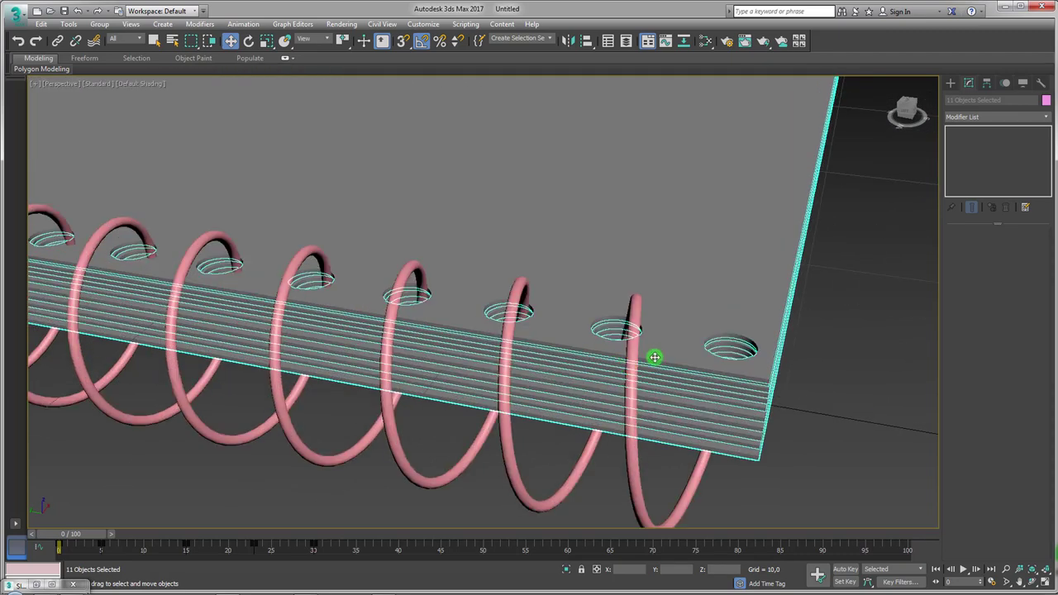
# Select Rectangle011, turn on Edged Faces, and slide it so its holes sit under the rings.
pyautogui.click(658, 346)
pyautogui.keyDown('alt'); pyautogui.moveTo(645, 350); pyautogui.dragTo(630, 358, button='middle'); pyautogui.keyUp('alt')
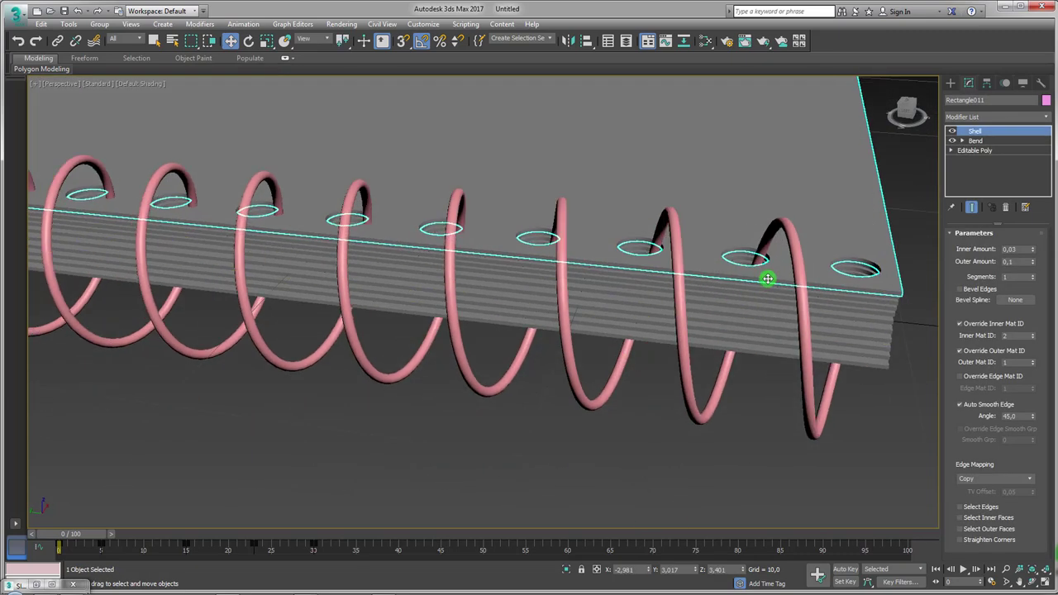
pyautogui.scroll(-3, 372, 257)
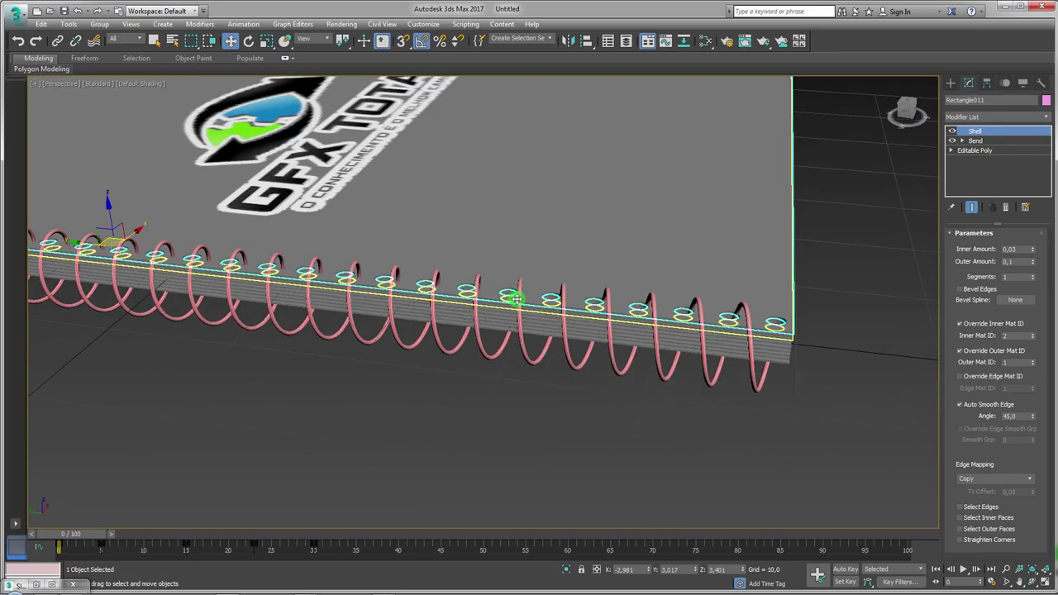
pyautogui.scroll(1, 350, 306)
pyautogui.scroll(2, 468, 307)
pyautogui.scroll(3, 414, 301)
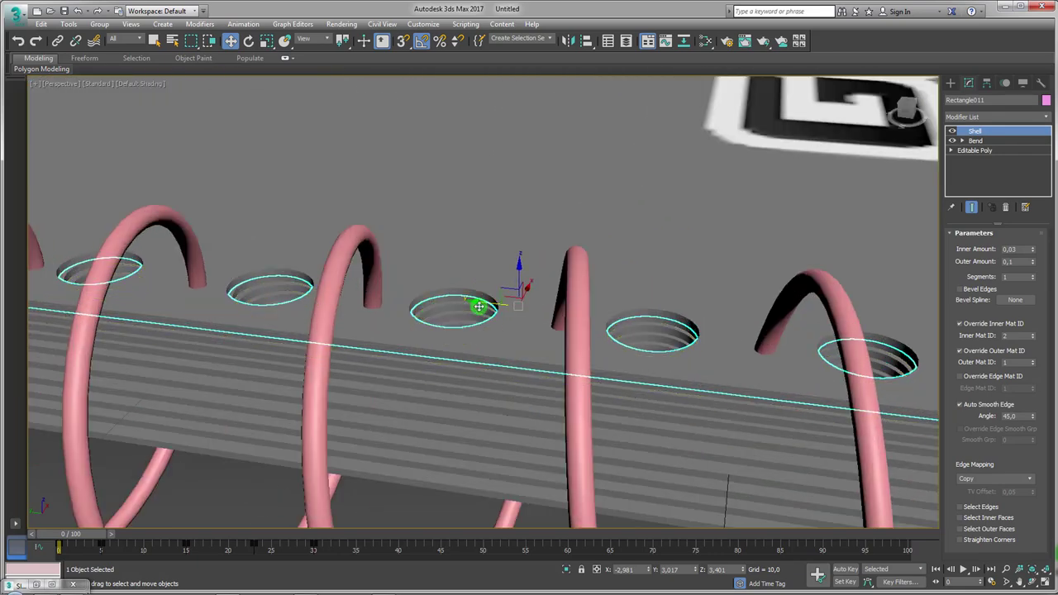
pyautogui.press('F4')
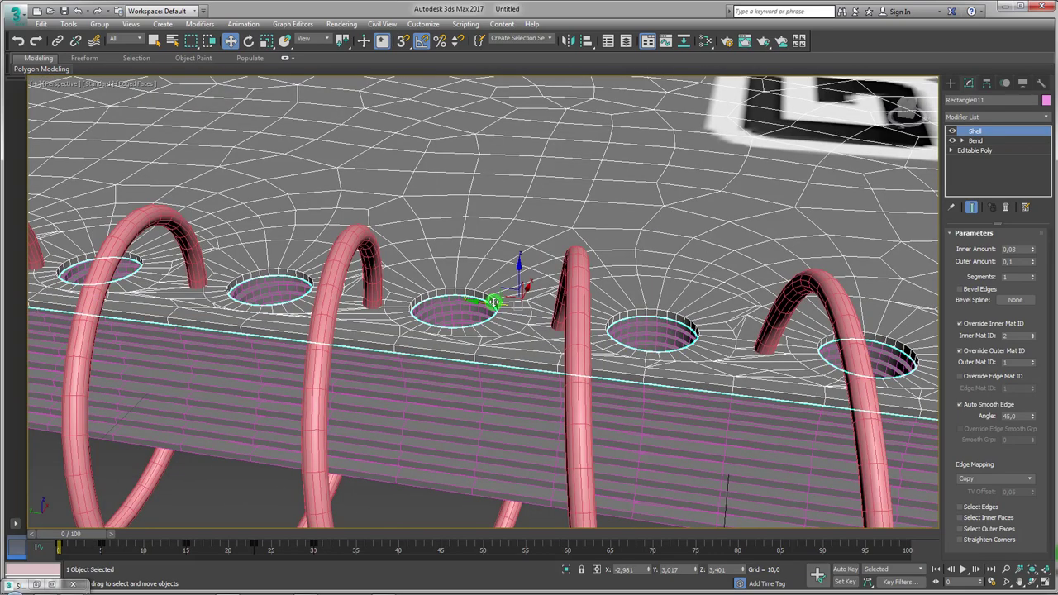
pyautogui.moveTo(489, 300); pyautogui.dragTo(622, 334)
pyautogui.scroll(-5, 623, 335)
# Orbit around the spiral edge to check the hole and ring alignment.
pyautogui.keyDown('alt'); pyautogui.moveTo(765, 361); pyautogui.dragTo(538, 309, button='middle'); pyautogui.keyUp('alt')
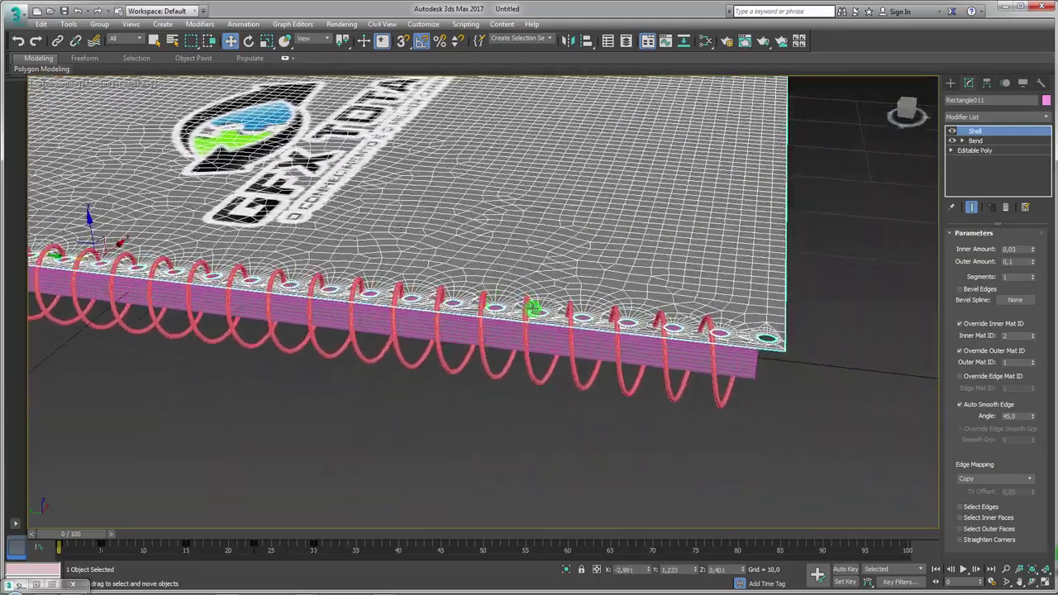
pyautogui.scroll(3, 701, 339)
pyautogui.scroll(-5, 701, 339)
pyautogui.moveTo(319, 320)
pyautogui.keyDown('alt'); pyautogui.mouseDown(button='middle')
pyautogui.moveTo(626, 371)
pyautogui.moveTo(567, 367)
pyautogui.moveTo(567, 337)
pyautogui.moveTo(522, 337)
pyautogui.mouseUp(button='middle'); pyautogui.keyUp('alt')
pyautogui.scroll(4, 651, 351)
pyautogui.scroll(3, 650, 351)
pyautogui.scroll(2, 562, 338)
pyautogui.scroll(-1, 522, 337)
pyautogui.scroll(-4, 523, 338)
pyautogui.keyDown('alt'); pyautogui.moveTo(604, 394); pyautogui.dragTo(590, 378, button='middle'); pyautogui.keyUp('alt')
pyautogui.scroll(2, 590, 377)
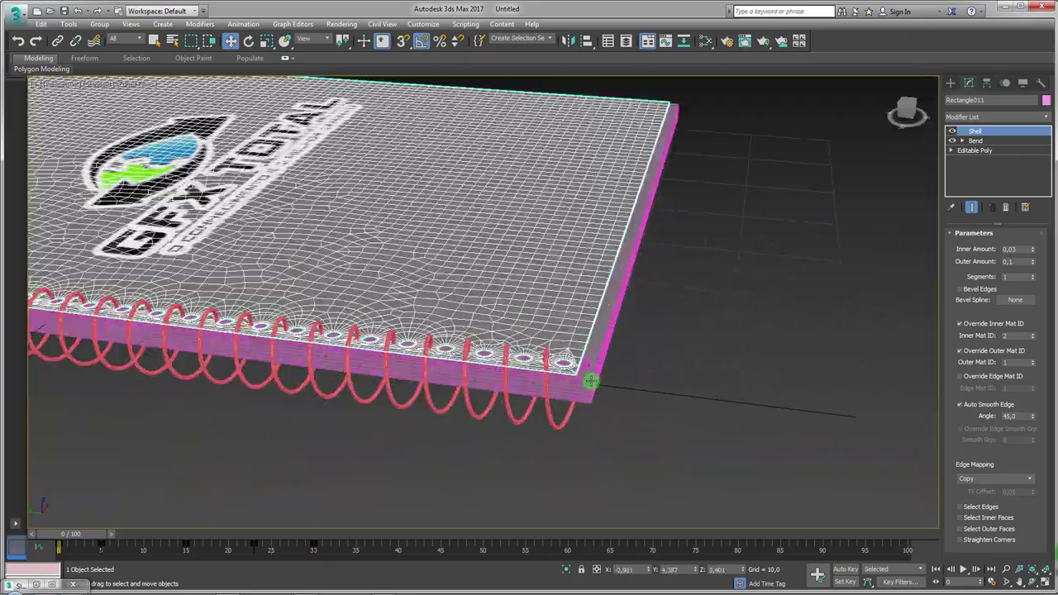
pyautogui.scroll(3, 545, 360)
pyautogui.scroll(-1, 545, 359)
pyautogui.scroll(-4, 548, 361)
pyautogui.moveTo(386, 362)
pyautogui.keyDown('alt'); pyautogui.mouseDown(button='middle')
pyautogui.moveTo(637, 361)
pyautogui.moveTo(632, 387)
pyautogui.moveTo(558, 421)
pyautogui.moveTo(477, 417)
pyautogui.moveTo(451, 315)
pyautogui.mouseUp(button='middle'); pyautogui.keyUp('alt')
# Select Helix001 and nudge it slightly along the notebook's bound edge.
pyautogui.click(477, 418)
pyautogui.scroll(1, 496, 444)
pyautogui.scroll(2, 496, 372)
pyautogui.scroll(3, 491, 444)
pyautogui.scroll(1, 493, 432)
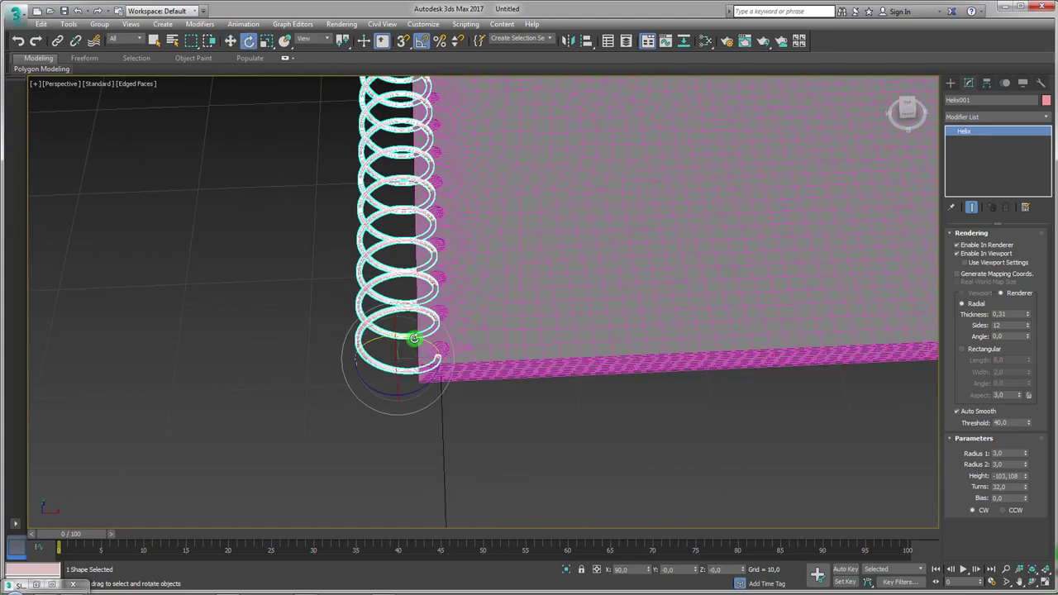
pyautogui.moveTo(414, 338); pyautogui.dragTo(312, 347)
pyautogui.moveTo(310, 348)
pyautogui.keyDown('alt'); pyautogui.mouseDown(button='middle')
pyautogui.moveTo(413, 366)
pyautogui.moveTo(595, 298)
pyautogui.moveTo(635, 330)
pyautogui.moveTo(505, 303)
pyautogui.moveTo(503, 323)
pyautogui.mouseUp(button='middle'); pyautogui.keyUp('alt')
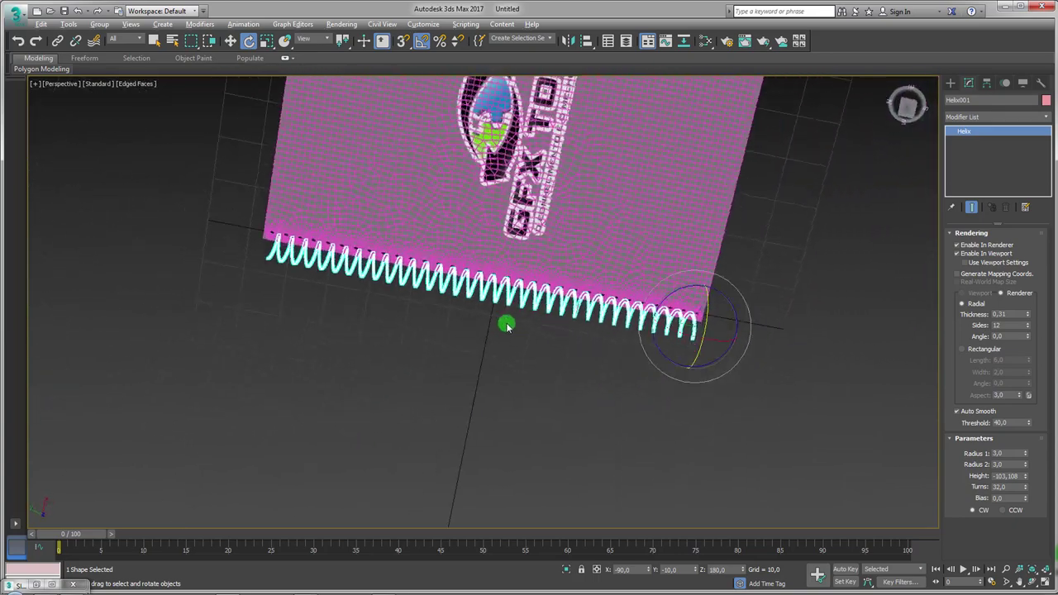
pyautogui.scroll(3, 503, 323)
pyautogui.moveTo(807, 314); pyautogui.dragTo(661, 334, button='middle')
pyautogui.scroll(3, 659, 324)
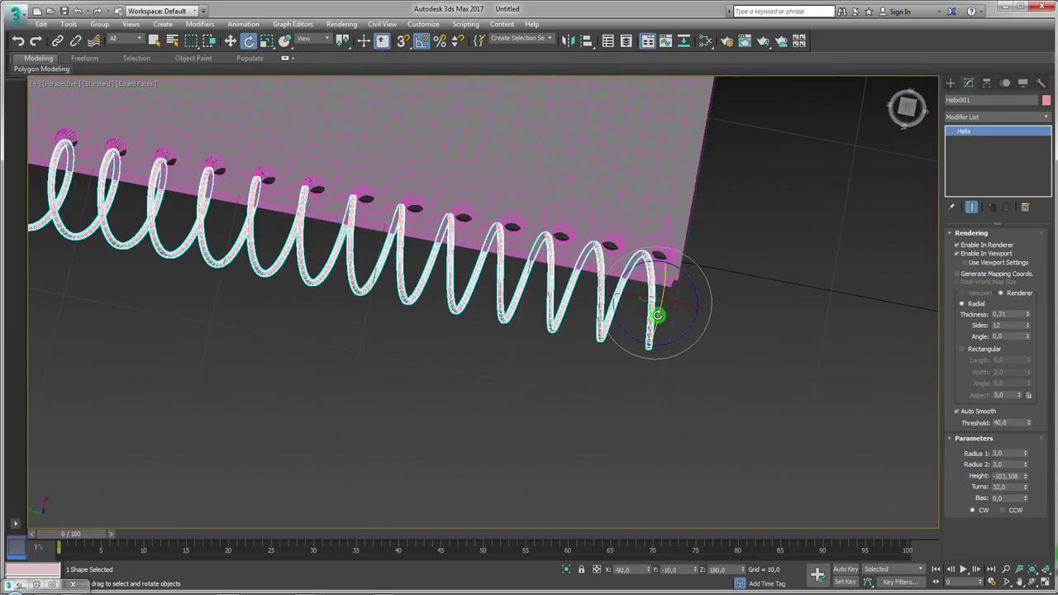
pyautogui.moveTo(624, 301); pyautogui.dragTo(641, 302)
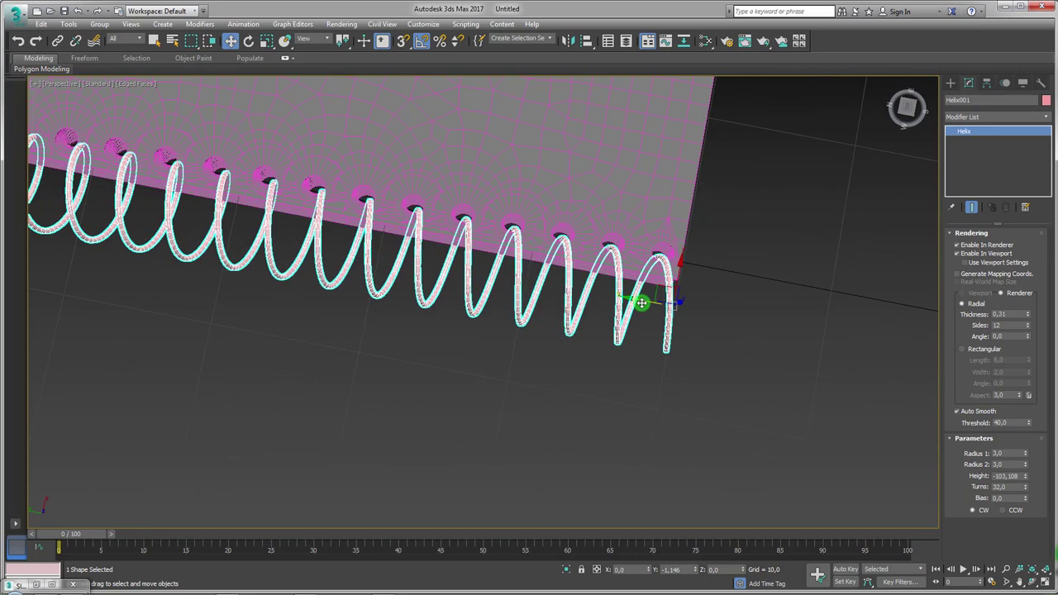
pyautogui.moveTo(641, 302); pyautogui.dragTo(727, 384, button='middle')
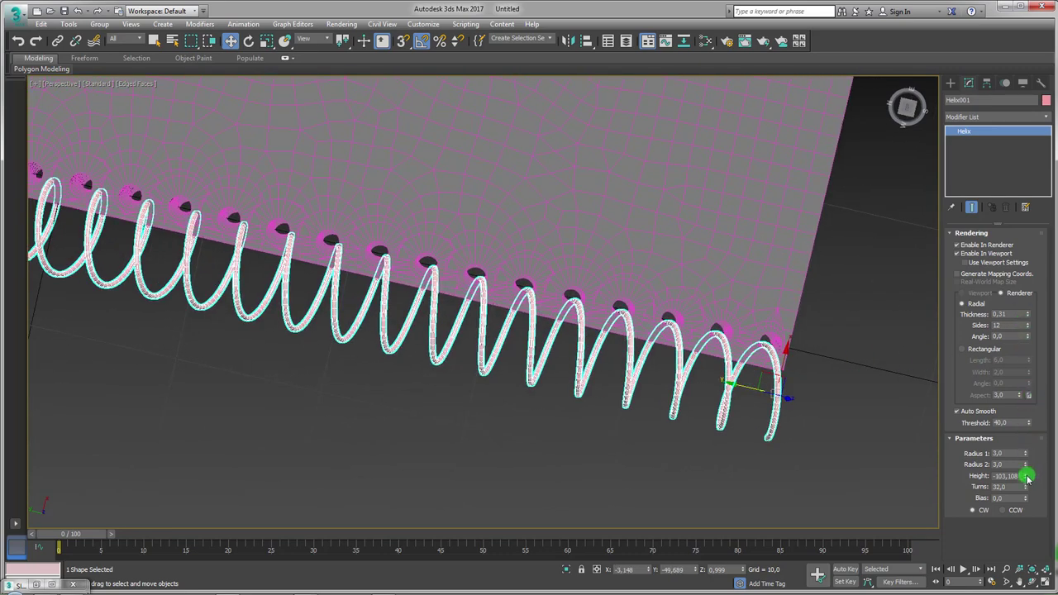
# Change the helix Height to about -106.05 so the coils match the holes.
pyautogui.moveTo(1026, 477); pyautogui.dragTo(955, 433)
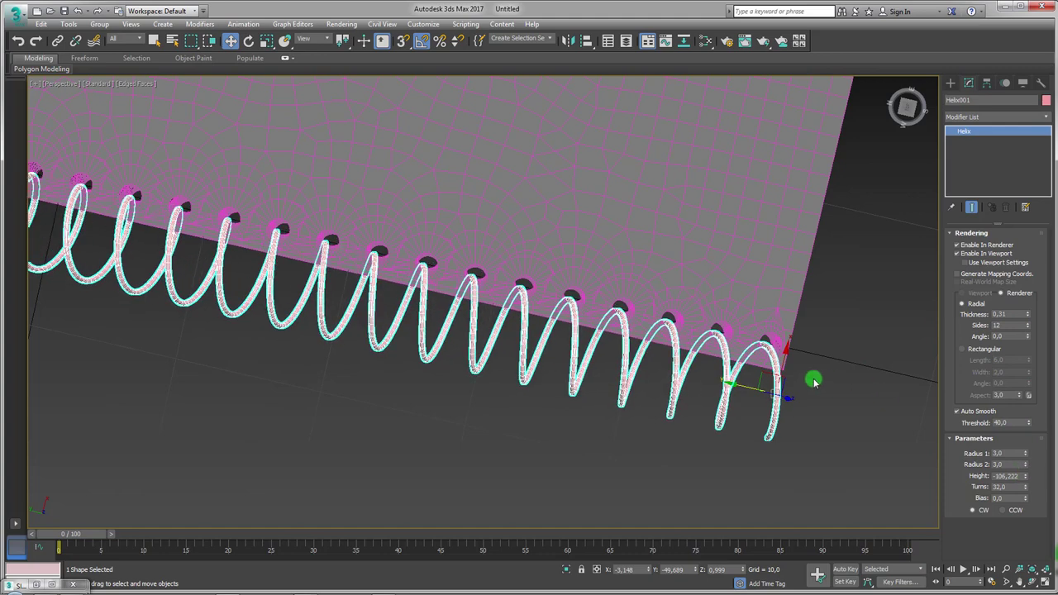
pyautogui.scroll(-3, 309, 340)
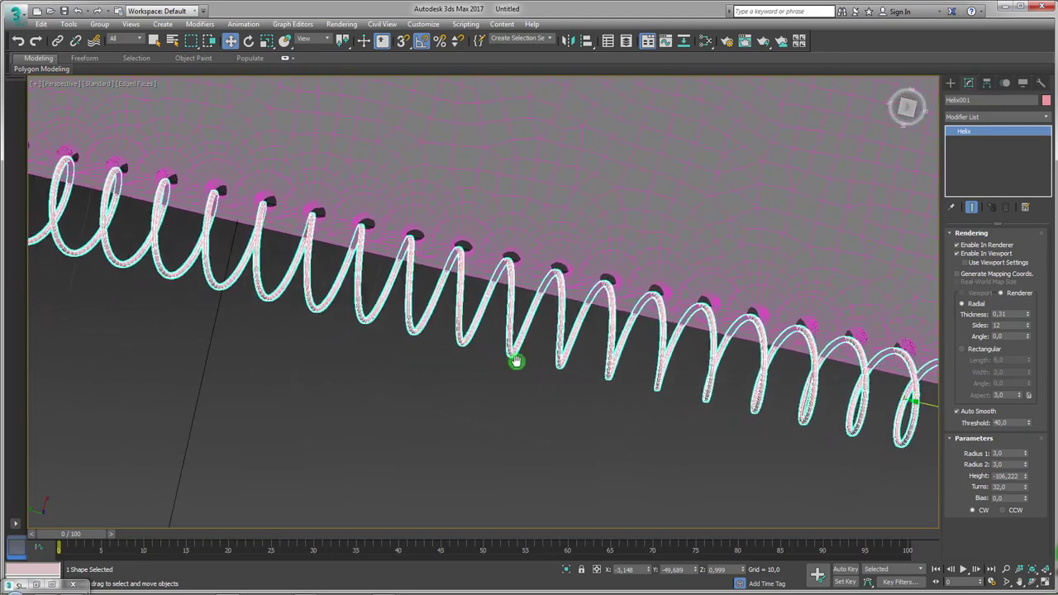
pyautogui.scroll(-2, 154, 317)
pyautogui.moveTo(154, 317); pyautogui.dragTo(439, 309, button='middle')
pyautogui.scroll(5, 439, 309)
pyautogui.scroll(3, 439, 309)
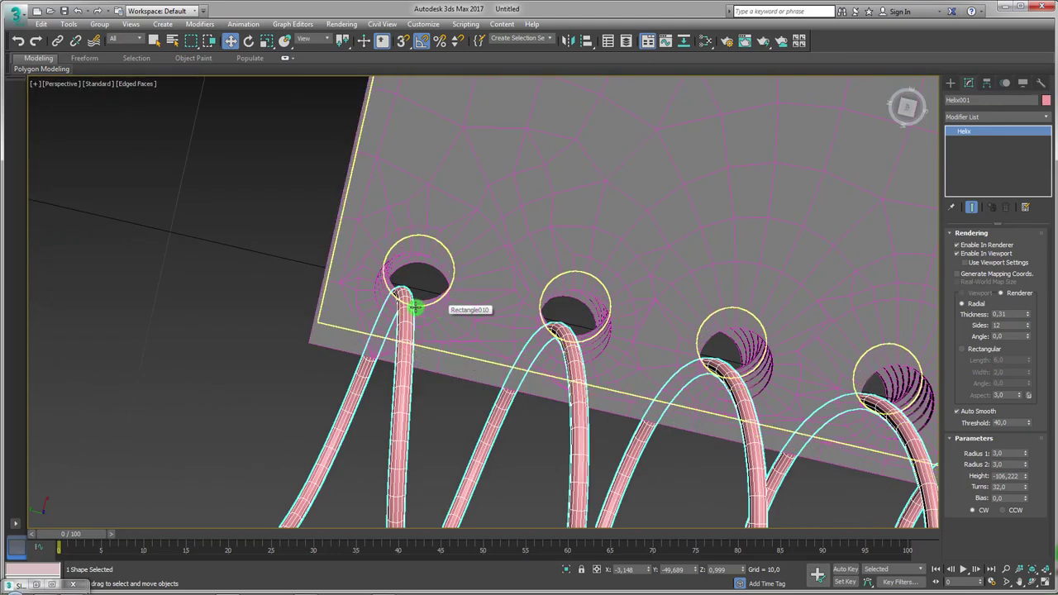
pyautogui.moveTo(1026, 478); pyautogui.dragTo(1023, 476)
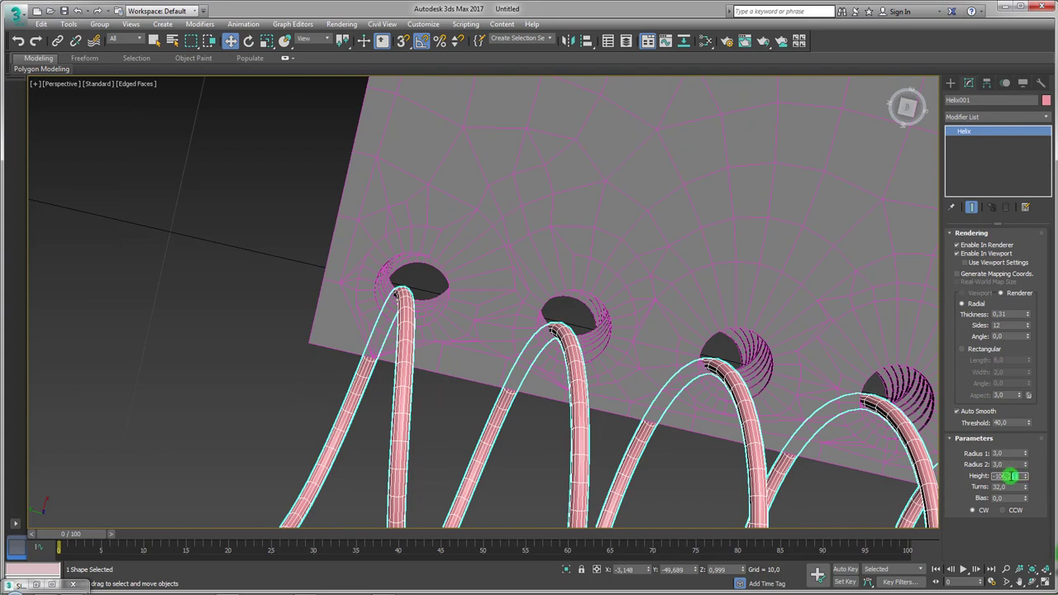
pyautogui.press('Return')
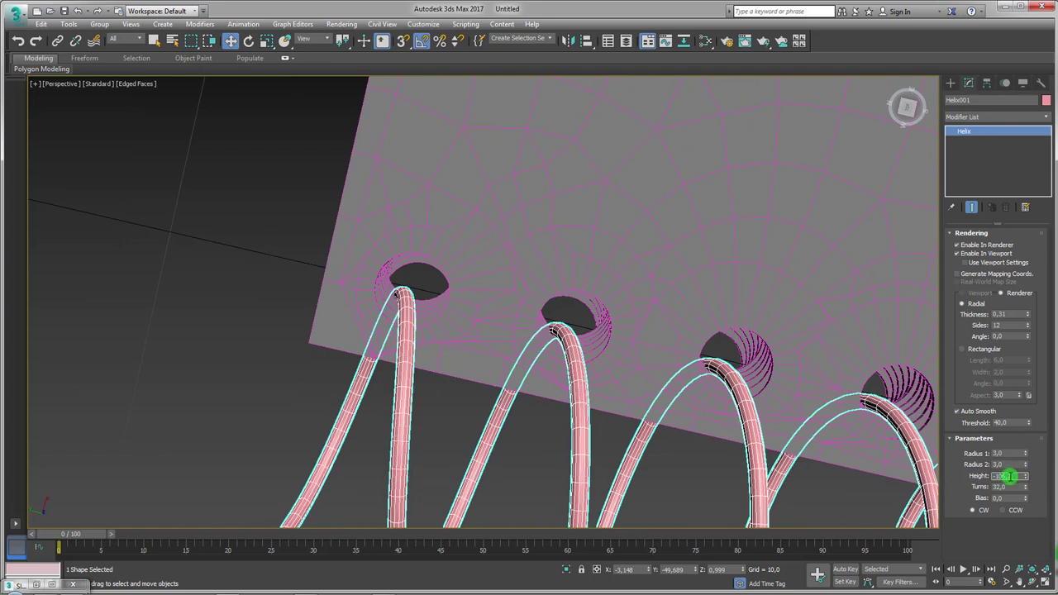
pyautogui.press('Return')
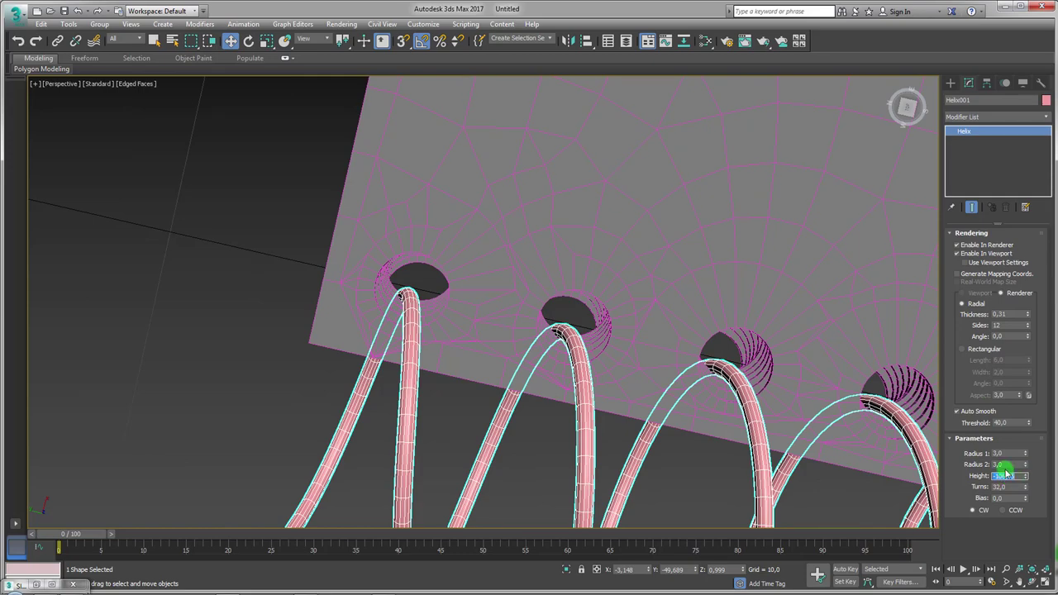
# Orbit out over the whole notebook and select the cover to inspect the spiral edge.
pyautogui.scroll(-5, 468, 309)
pyautogui.moveTo(567, 354)
pyautogui.keyDown('alt'); pyautogui.mouseDown(button='middle')
pyautogui.moveTo(648, 351)
pyautogui.moveTo(595, 255)
pyautogui.mouseUp(button='middle'); pyautogui.keyUp('alt')
pyautogui.scroll(3, 571, 414)
pyautogui.scroll(3, 571, 413)
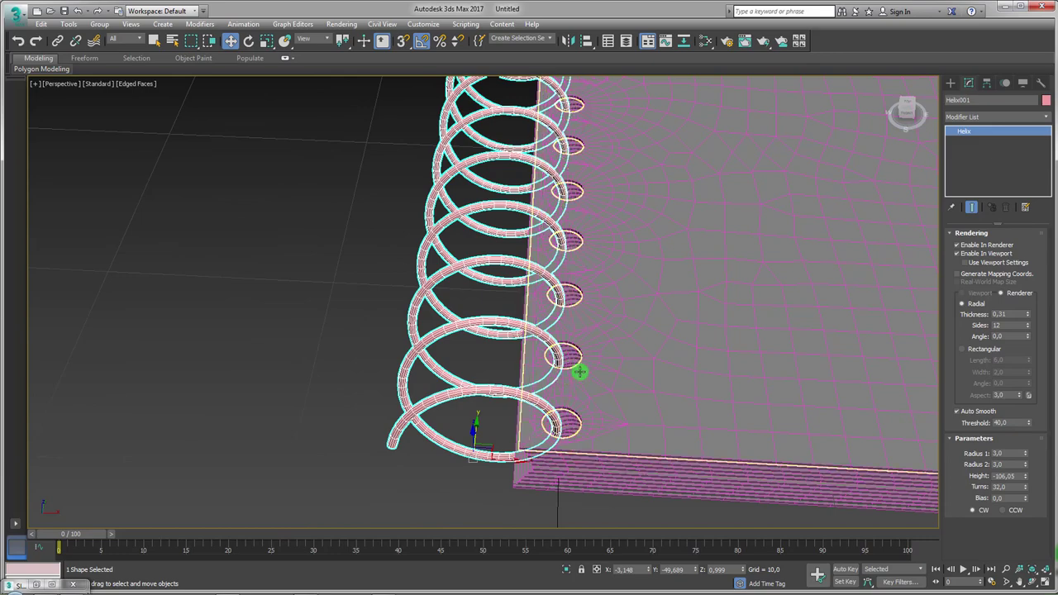
pyautogui.scroll(-2, 580, 372)
pyautogui.moveTo(595, 399)
pyautogui.keyDown('alt'); pyautogui.mouseDown(button='middle')
pyautogui.moveTo(595, 428)
pyautogui.moveTo(776, 349)
pyautogui.moveTo(534, 388)
pyautogui.moveTo(644, 234)
pyautogui.mouseUp(button='middle'); pyautogui.keyUp('alt')
pyautogui.scroll(5, 628, 267)
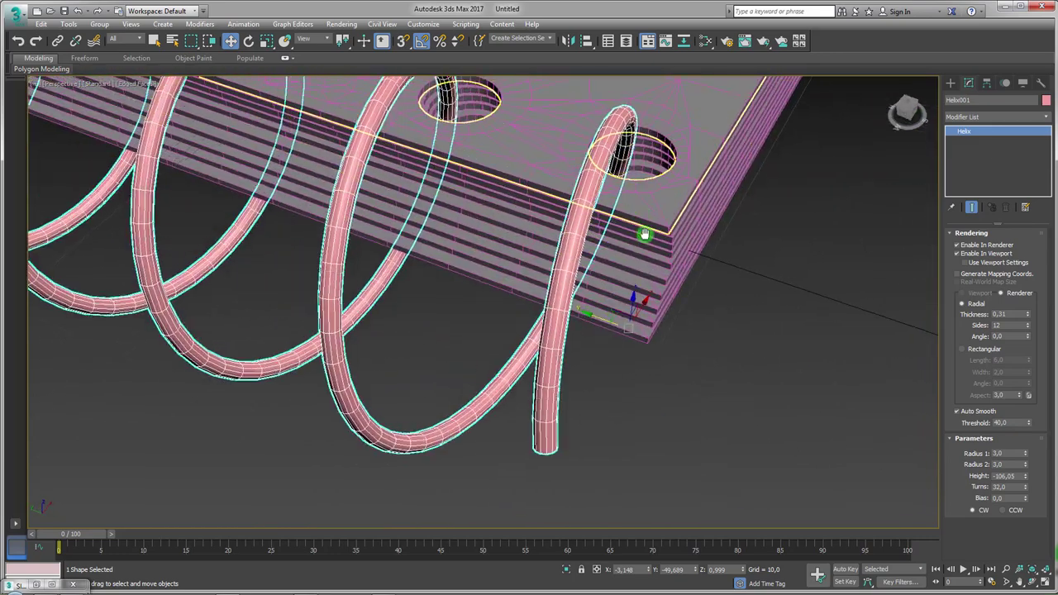
pyautogui.scroll(-2, 649, 265)
pyautogui.click(654, 300)
pyautogui.scroll(-4, 654, 300)
pyautogui.moveTo(654, 300)
pyautogui.keyDown('alt'); pyautogui.mouseDown(button='middle')
pyautogui.moveTo(392, 264)
pyautogui.moveTo(525, 342)
pyautogui.mouseUp(button='middle'); pyautogui.keyUp('alt')
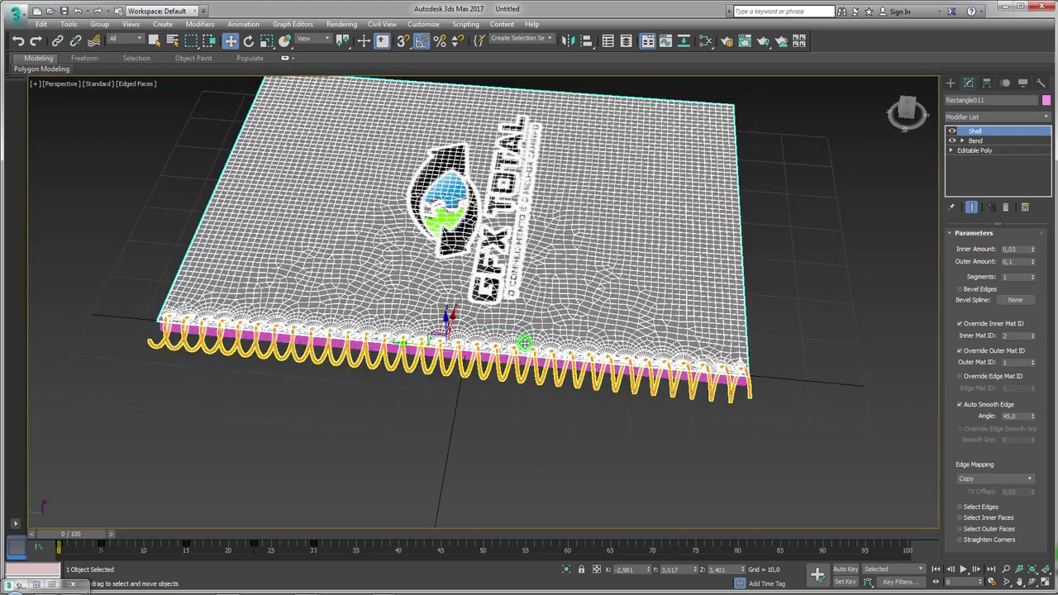
pyautogui.scroll(3, 525, 342)
pyautogui.scroll(3, 480, 351)
pyautogui.scroll(2, 467, 360)
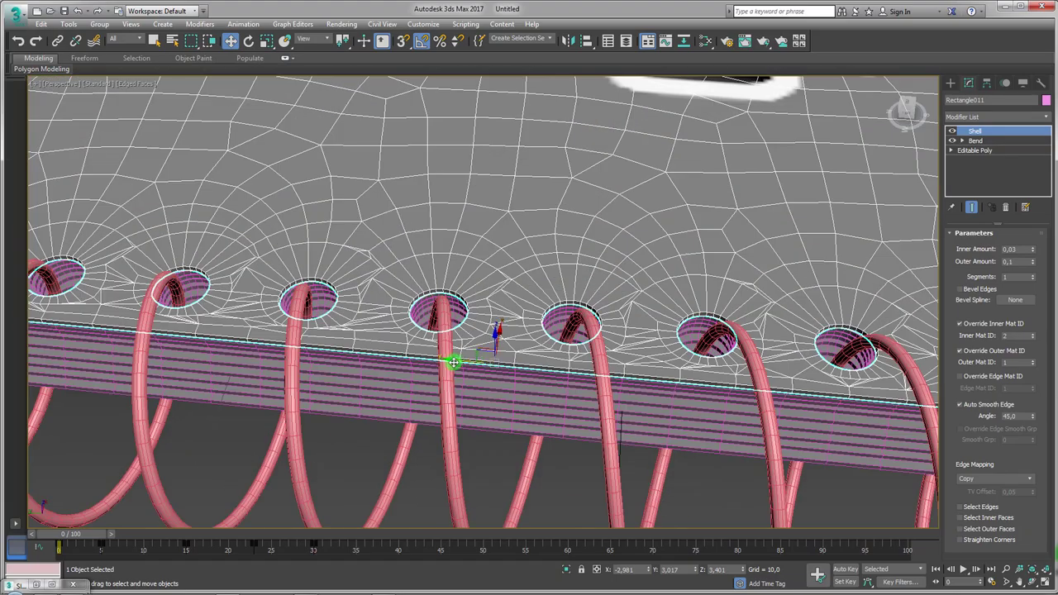
pyautogui.scroll(1, 454, 362)
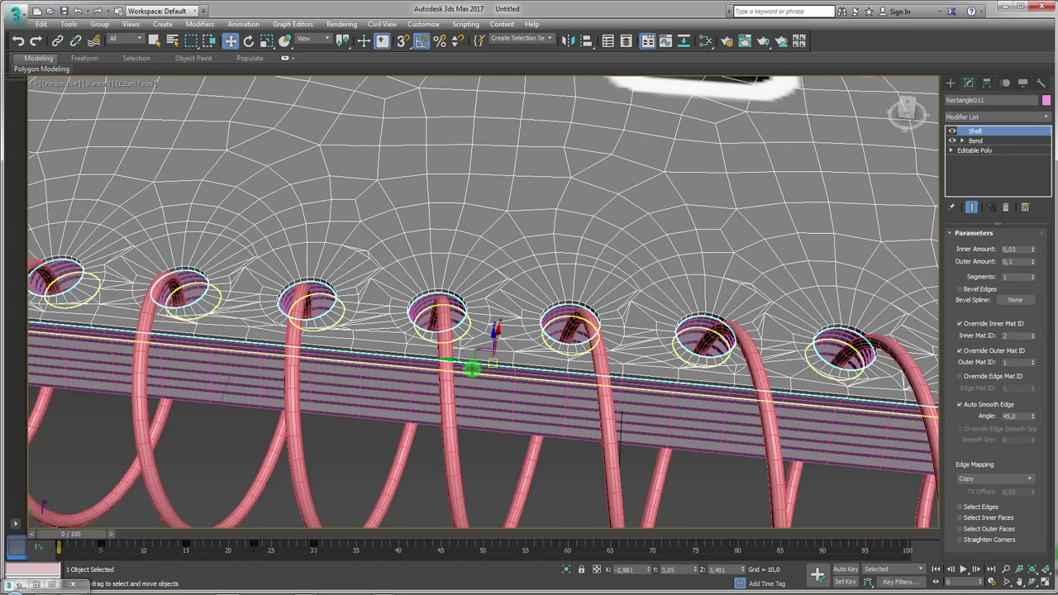
# Select pages Rectangle008, Rectangle005 and Rectangle004 in turn to check their hole fit.
pyautogui.click(472, 368)
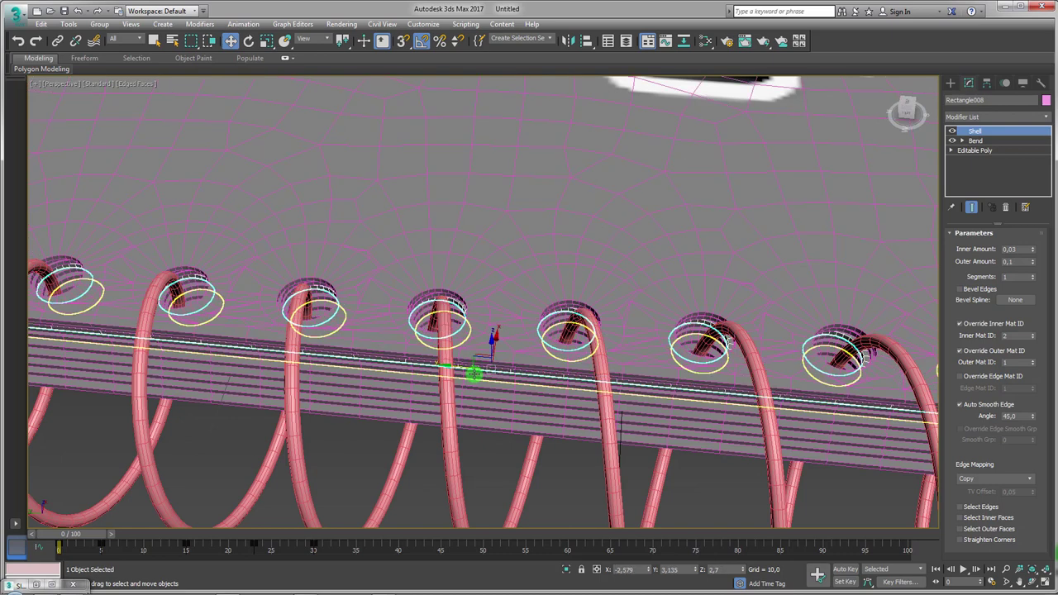
pyautogui.click(465, 376)
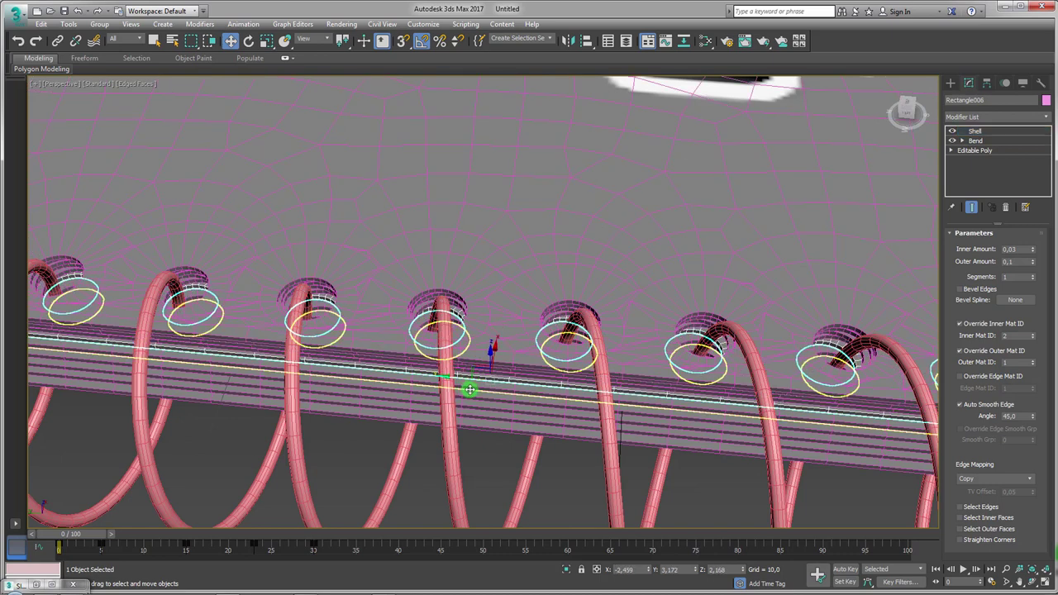
pyautogui.click(468, 390)
pyautogui.click(462, 396)
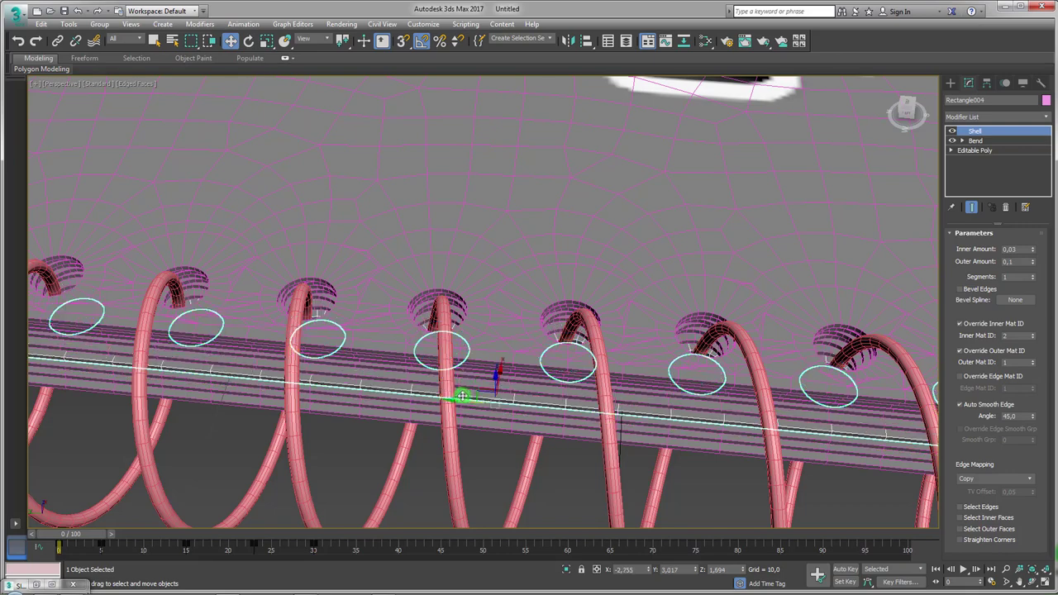
pyautogui.scroll(-10, 640, 366)
# Scrub the time slider to preview the pages bending, then select all eleven pages.
pyautogui.scroll(-5, 659, 373)
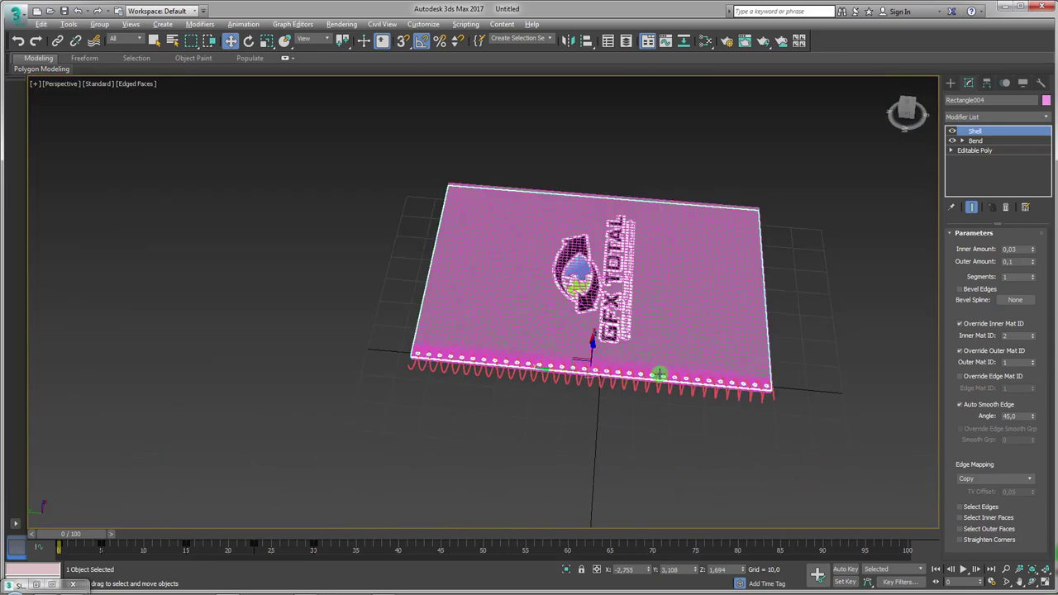
pyautogui.moveTo(658, 373)
pyautogui.keyDown('alt'); pyautogui.mouseDown(button='middle')
pyautogui.moveTo(545, 361)
pyautogui.moveTo(271, 484)
pyautogui.mouseUp(button='middle'); pyautogui.keyUp('alt')
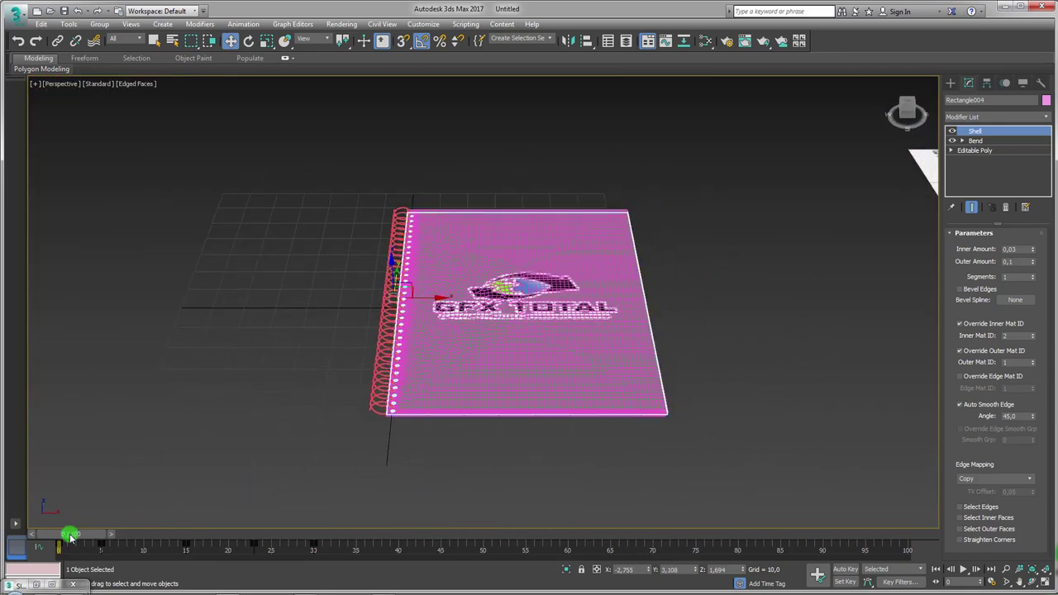
pyautogui.moveTo(71, 537)
pyautogui.mouseDown()
pyautogui.moveTo(284, 538)
pyautogui.moveTo(2, 541)
pyautogui.moveTo(331, 534)
pyautogui.moveTo(15, 541)
pyautogui.mouseUp()
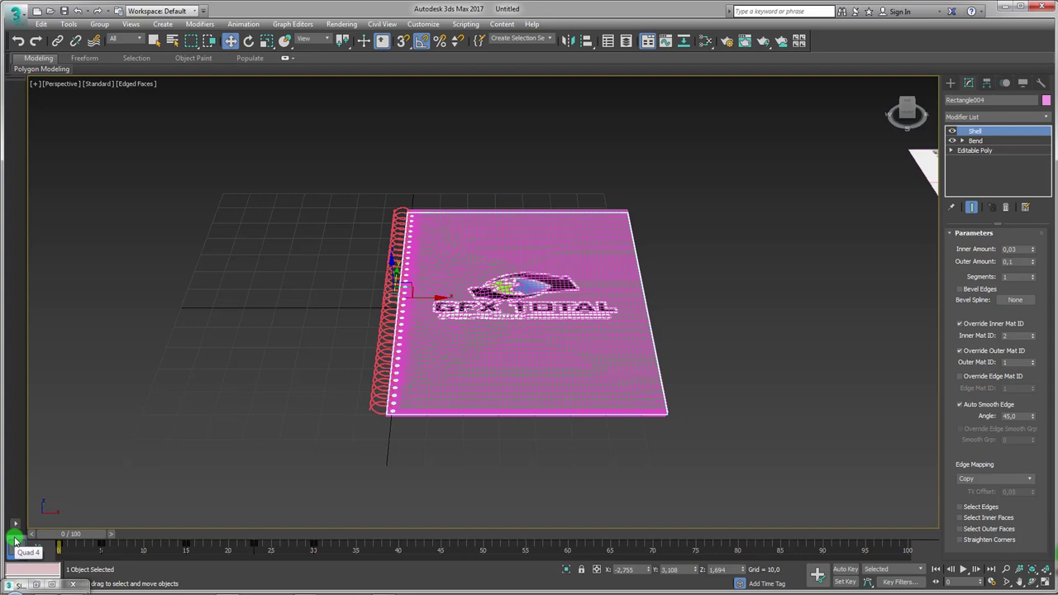
pyautogui.click(497, 330)
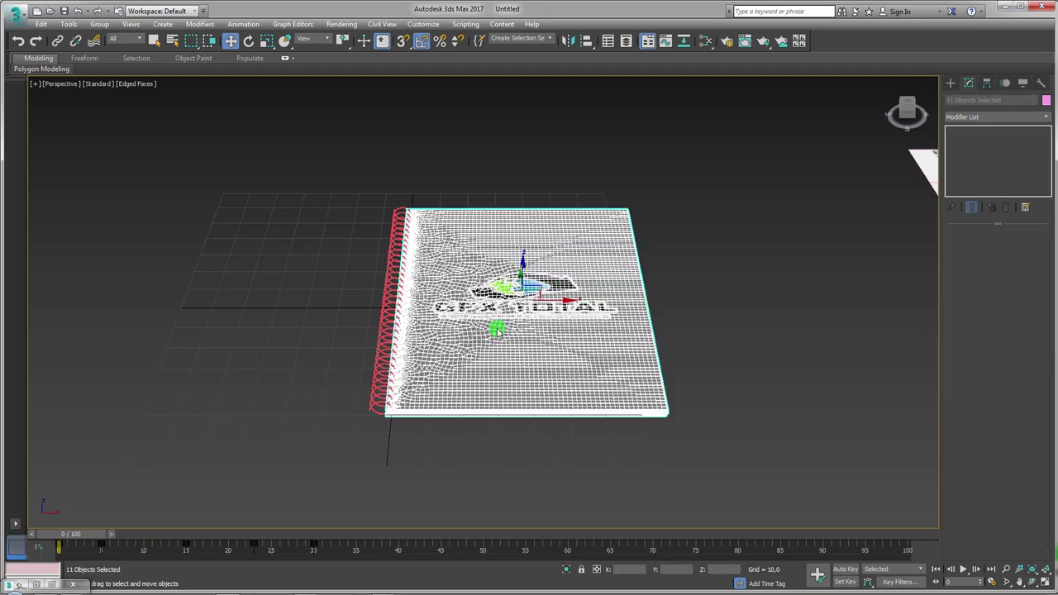
pyautogui.scroll(2, 445, 417)
pyautogui.moveTo(445, 417); pyautogui.dragTo(453, 381, button='middle')
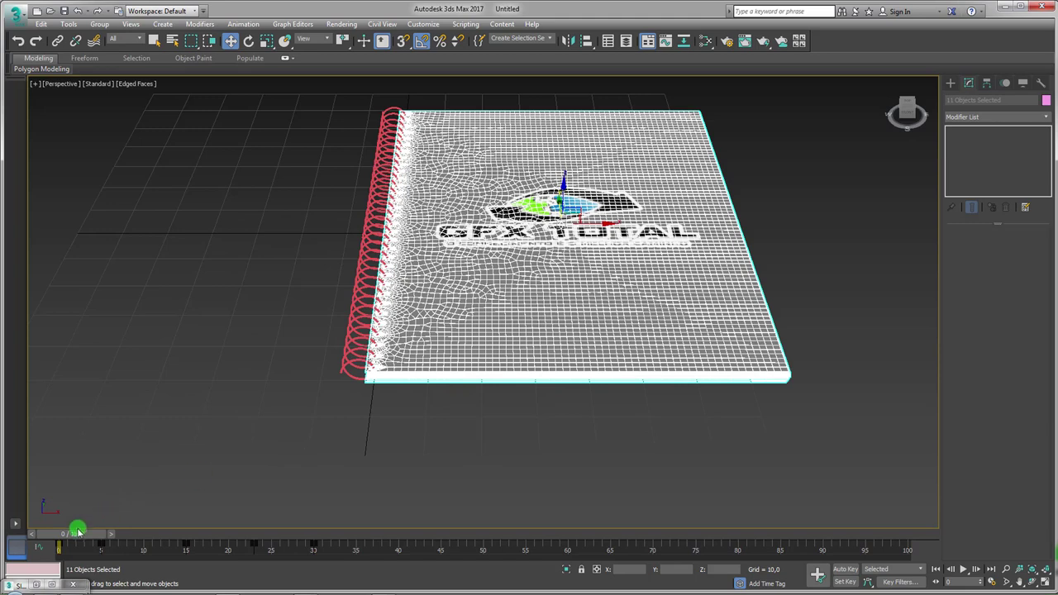
# Step the animation forward to frame 21 to watch the page lift and bend.
pyautogui.moveTo(77, 531)
pyautogui.mouseDown()
pyautogui.moveTo(158, 532)
pyautogui.moveTo(210, 518)
pyautogui.mouseUp()
pyautogui.press('w')
pyautogui.keyDown('alt'); pyautogui.moveTo(429, 388); pyautogui.dragTo(463, 359, button='middle'); pyautogui.keyUp('alt')
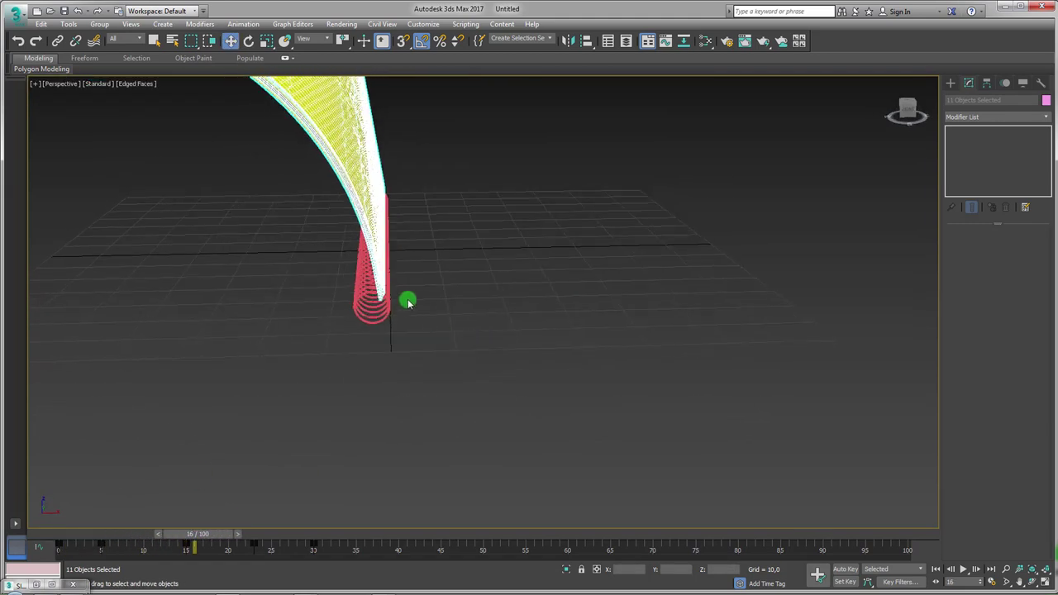
pyautogui.scroll(5, 408, 302)
pyautogui.scroll(-2, 281, 286)
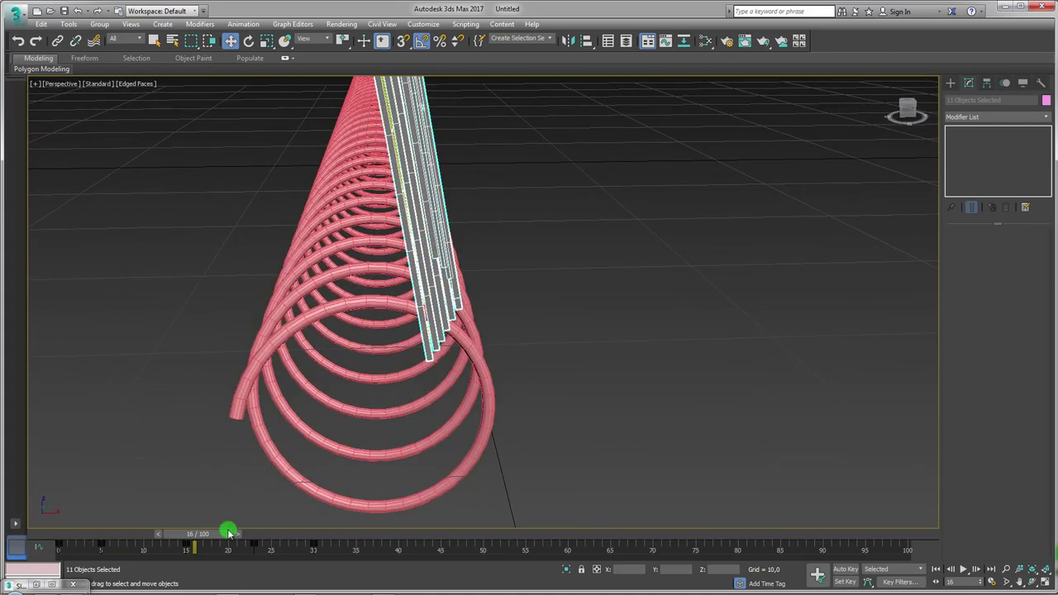
pyautogui.moveTo(233, 533)
pyautogui.mouseDown()
pyautogui.moveTo(279, 513)
pyautogui.moveTo(253, 521)
pyautogui.moveTo(111, 501)
pyautogui.moveTo(232, 498)
pyautogui.moveTo(269, 503)
pyautogui.moveTo(35, 510)
pyautogui.mouseUp()
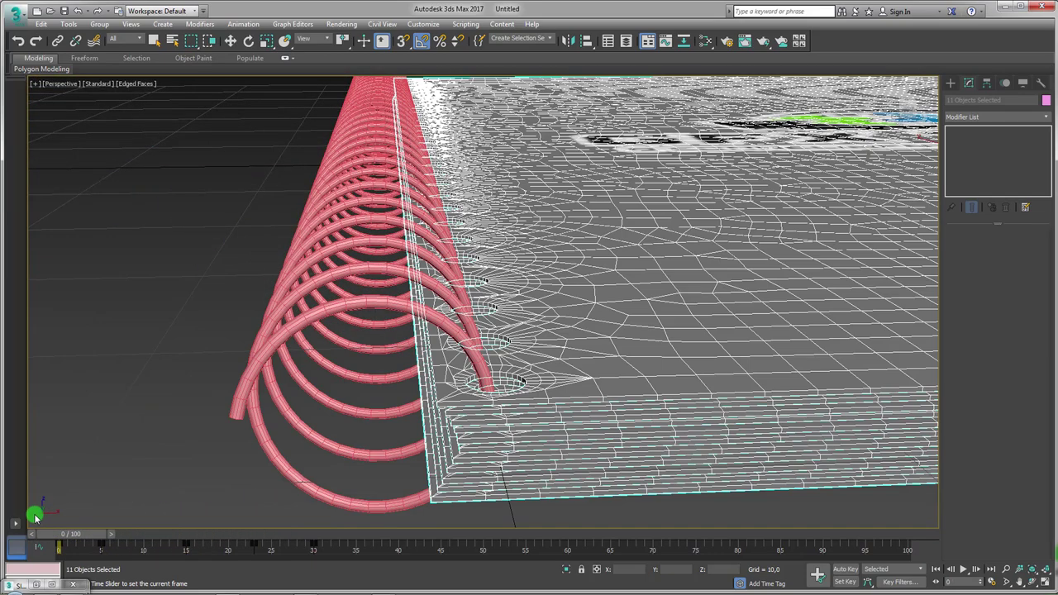
pyautogui.press('w')
pyautogui.scroll(-5, 304, 394)
pyautogui.scroll(-5, 304, 394)
pyautogui.keyDown('alt'); pyautogui.moveTo(406, 427); pyautogui.dragTo(423, 446, button='middle'); pyautogui.keyUp('alt')
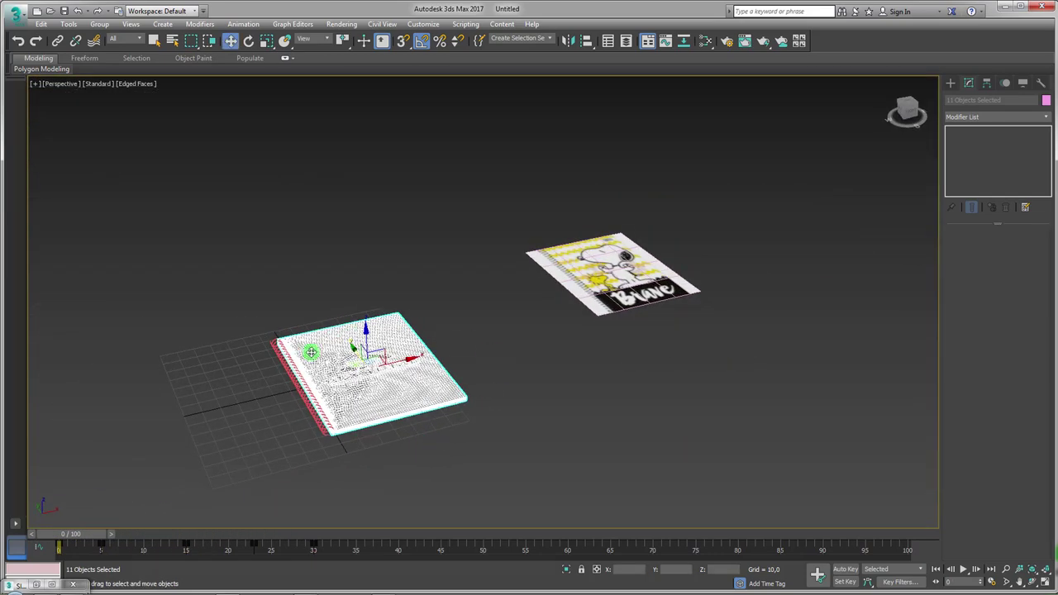
pyautogui.scroll(4, 336, 352)
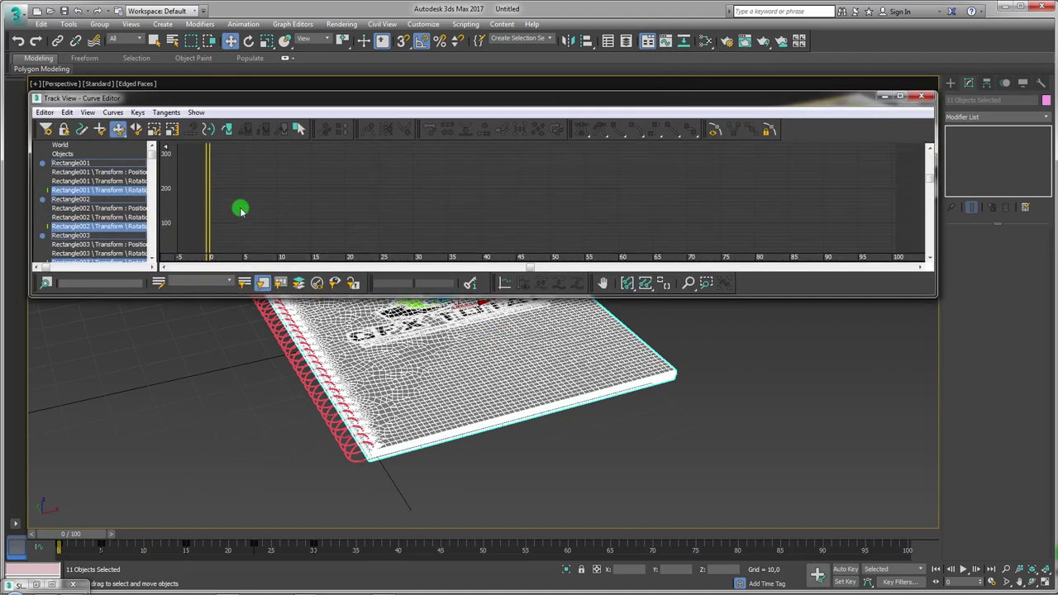
# Pan and enlarge the Curve Editor so the falling rotation curve from frame 0 is fully visible.
pyautogui.moveTo(240, 211); pyautogui.dragTo(303, 213, button='middle')
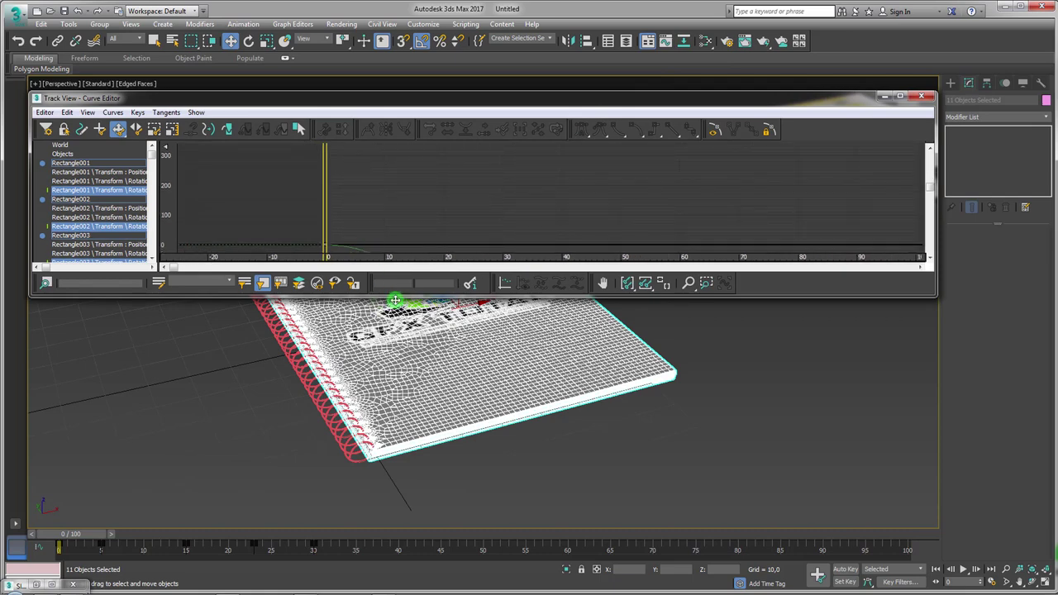
pyautogui.moveTo(397, 295); pyautogui.dragTo(397, 373)
pyautogui.moveTo(378, 351); pyautogui.dragTo(235, 225, button='middle')
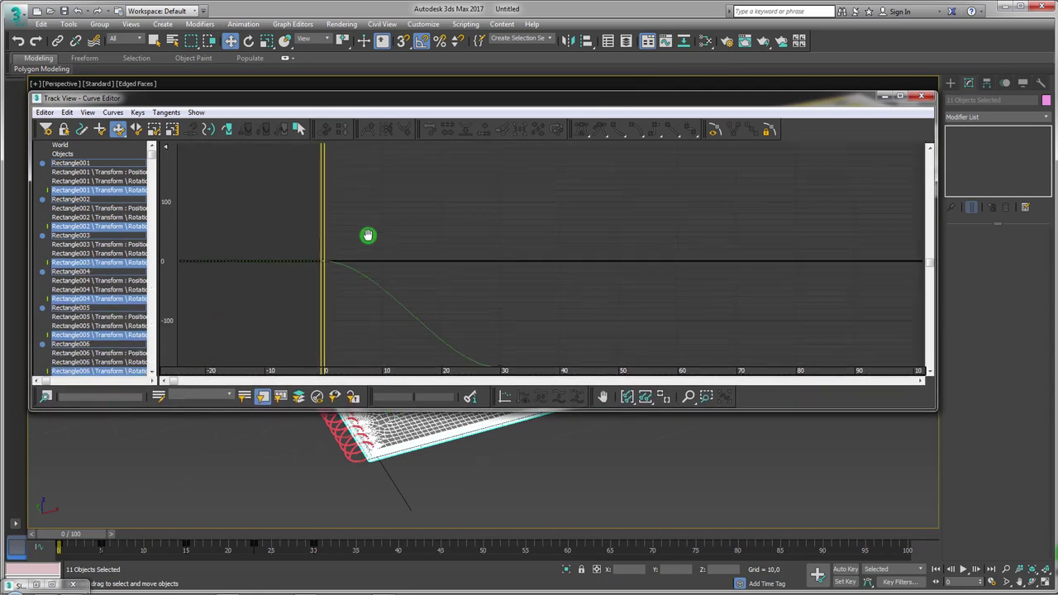
# Filter the Curve Editor to the pages' Y-rotation tracks only, then minimize it.
pyautogui.click(88, 113)
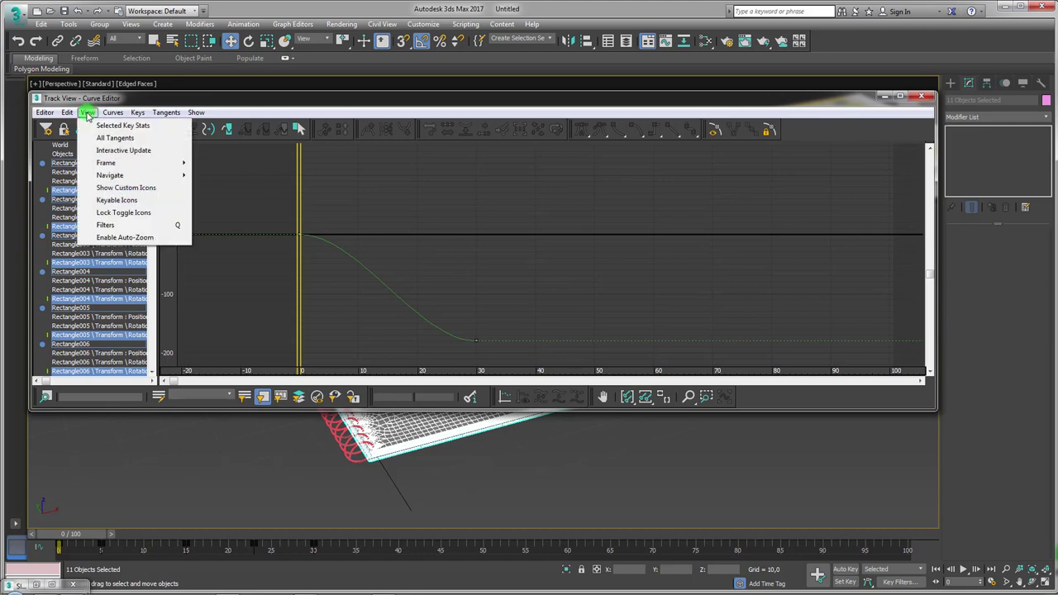
pyautogui.click(119, 226)
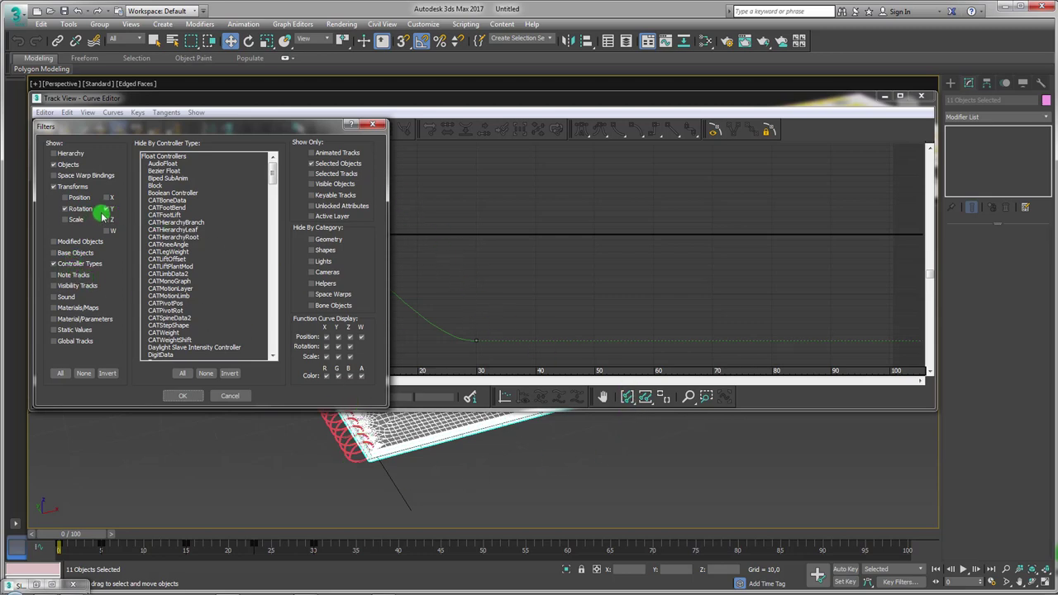
pyautogui.click(182, 395)
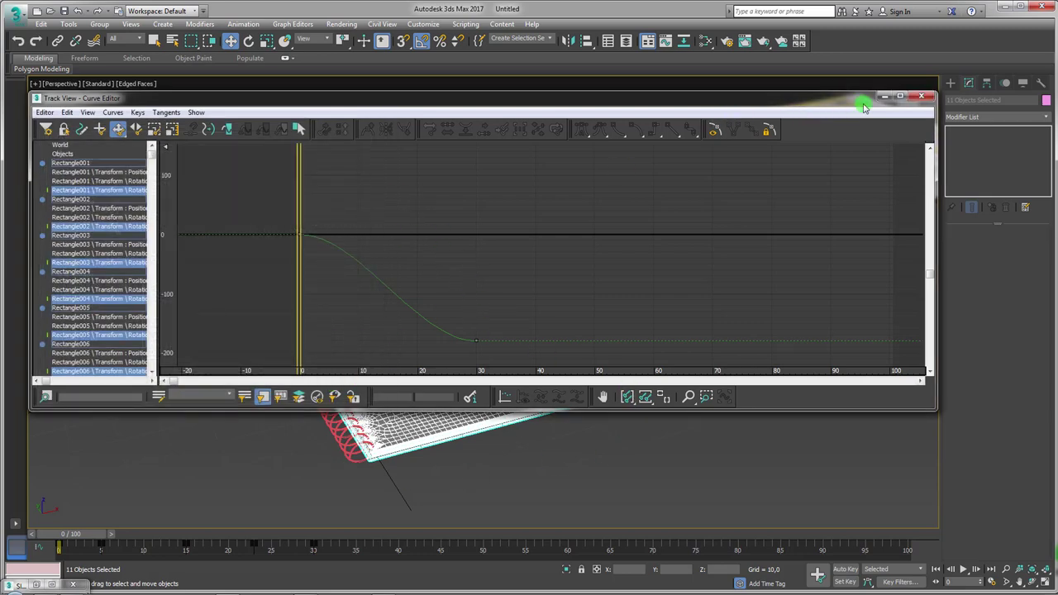
pyautogui.click(889, 98)
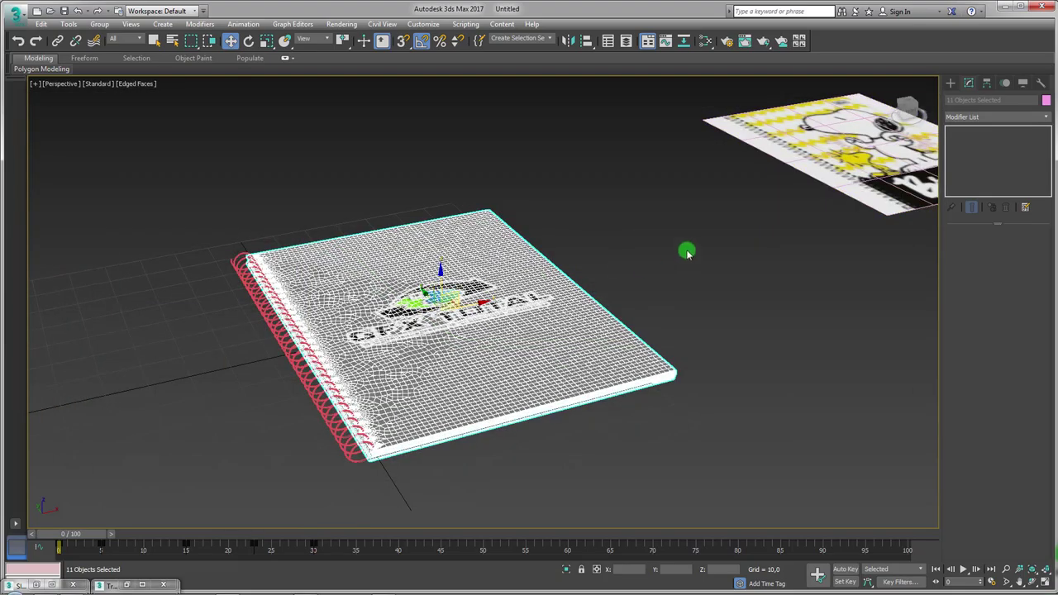
# Test-rotate the cover Rectangle011 around the spiral without keeping it, and restore the Curve Editor.
pyautogui.click(264, 300)
pyautogui.press('e')
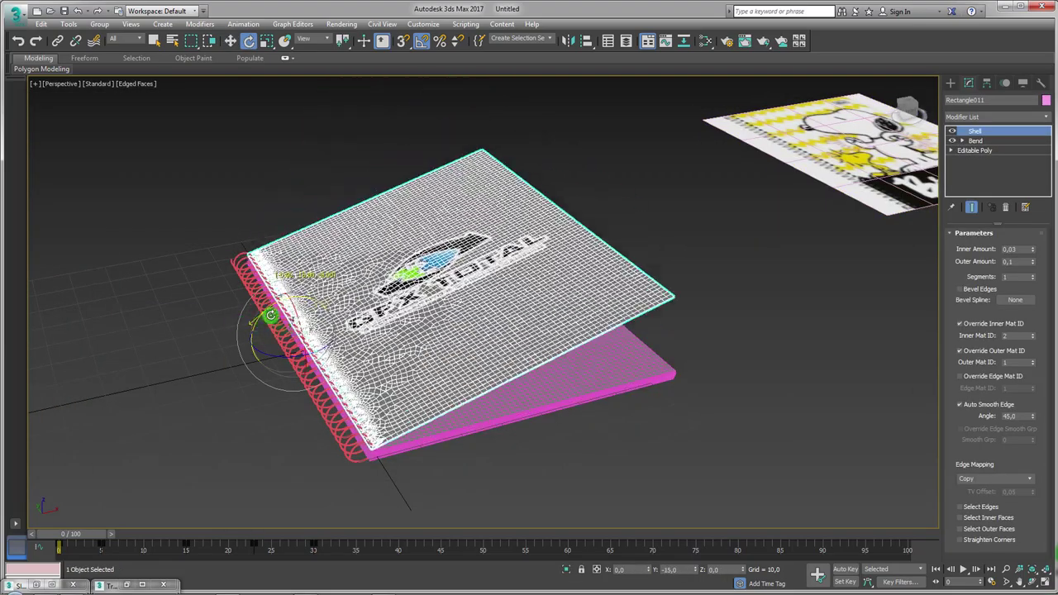
pyautogui.moveTo(267, 308); pyautogui.dragTo(263, 314)
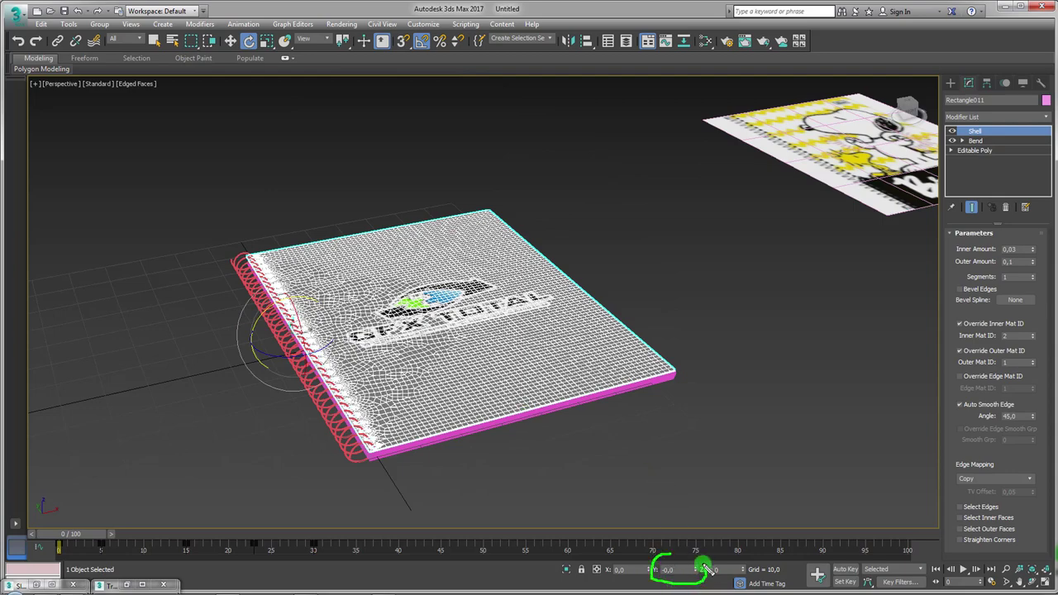
pyautogui.moveTo(281, 306); pyautogui.dragTo(179, 305)
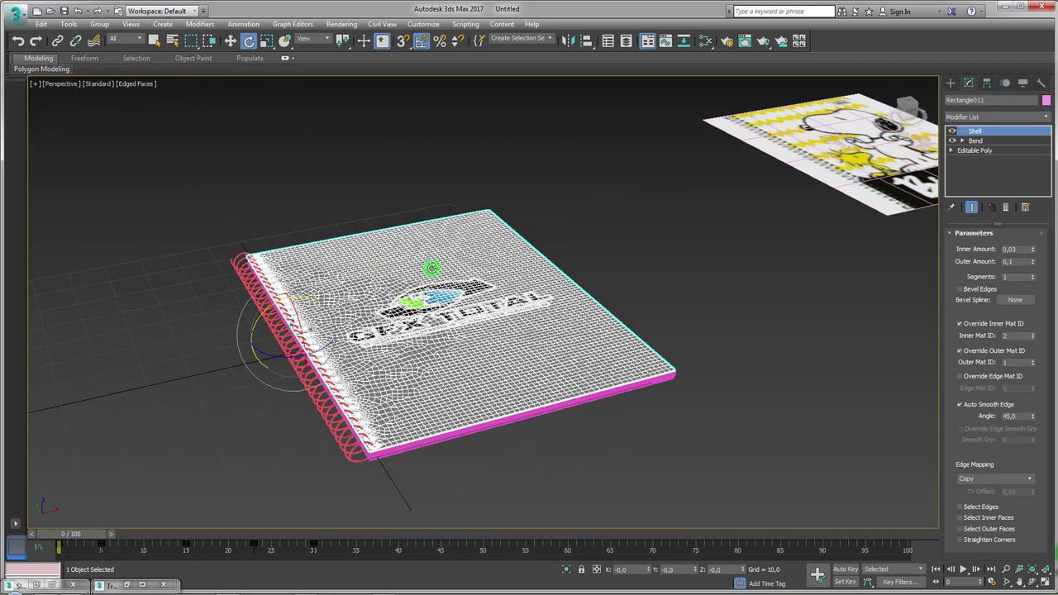
pyautogui.click(163, 586)
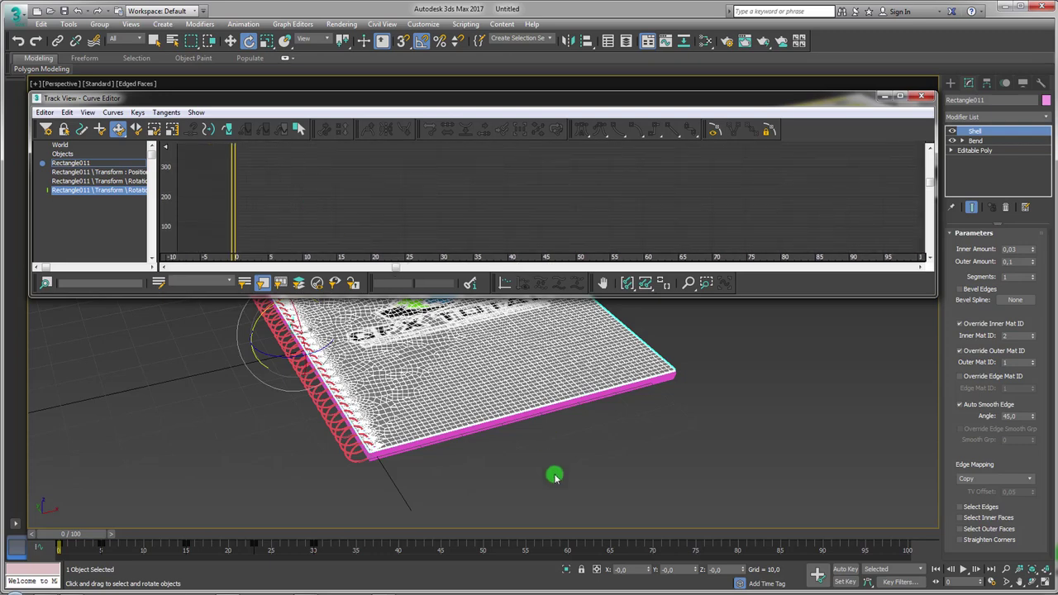
# Select all objects and frame all pages' rotation curves from frame 0 to 30 in the graph.
pyautogui.hotkey('ctrl', 'a')
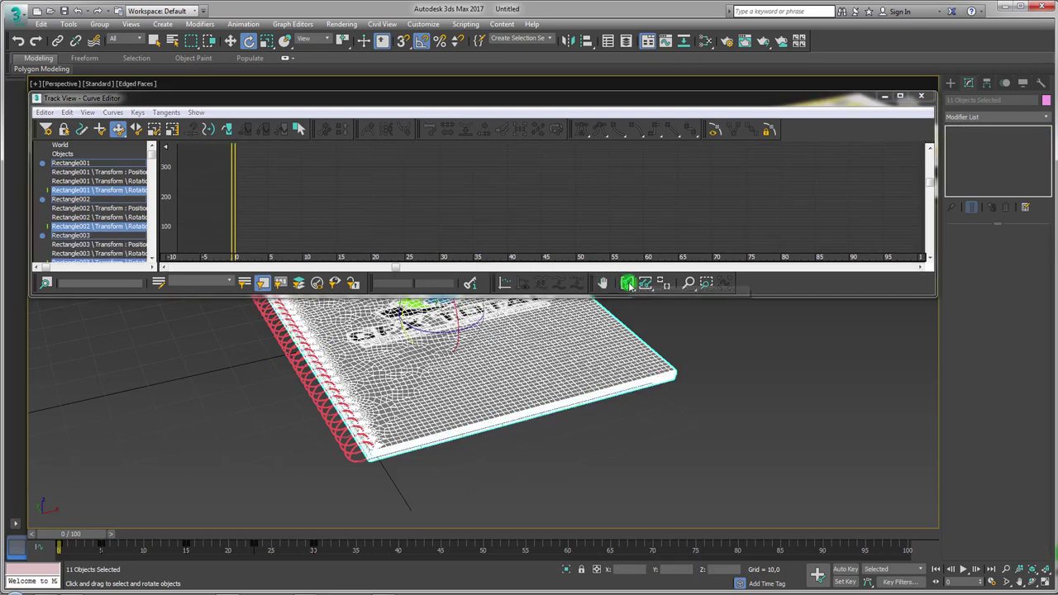
pyautogui.click(628, 283)
pyautogui.click(646, 283)
pyautogui.moveTo(534, 229)
pyautogui.mouseDown()
pyautogui.moveTo(570, 196)
pyautogui.moveTo(551, 236)
pyautogui.mouseUp()
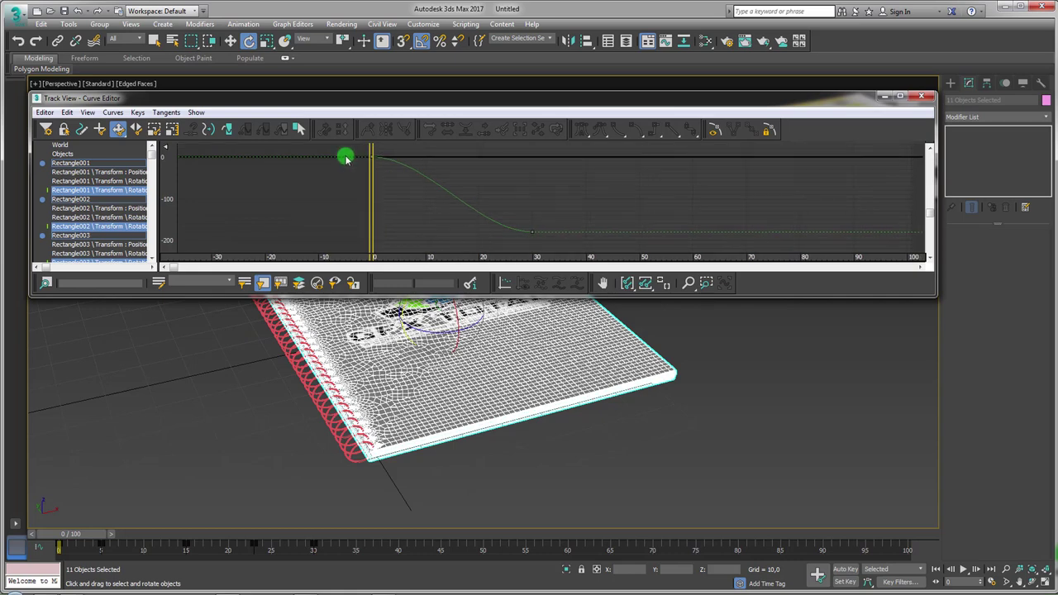
# Check the rotation keys, then minimize the Curve Editor and scrub the timeline to preview the flip.
pyautogui.moveTo(345, 159); pyautogui.dragTo(407, 174)
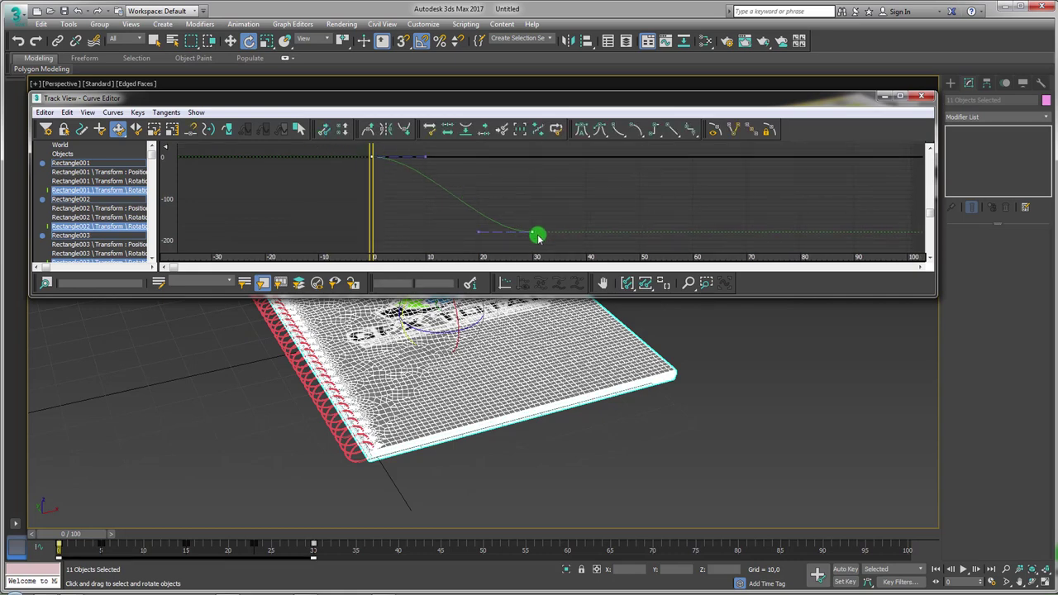
pyautogui.click(539, 242)
pyautogui.click(884, 95)
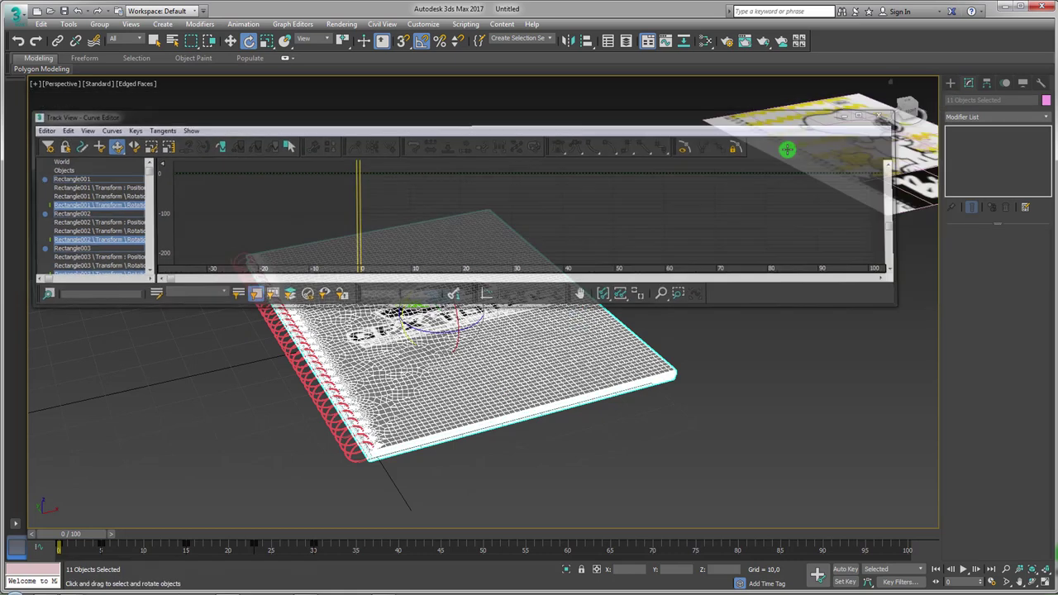
pyautogui.moveTo(74, 538)
pyautogui.mouseDown()
pyautogui.moveTo(81, 526)
pyautogui.moveTo(3, 521)
pyautogui.mouseUp()
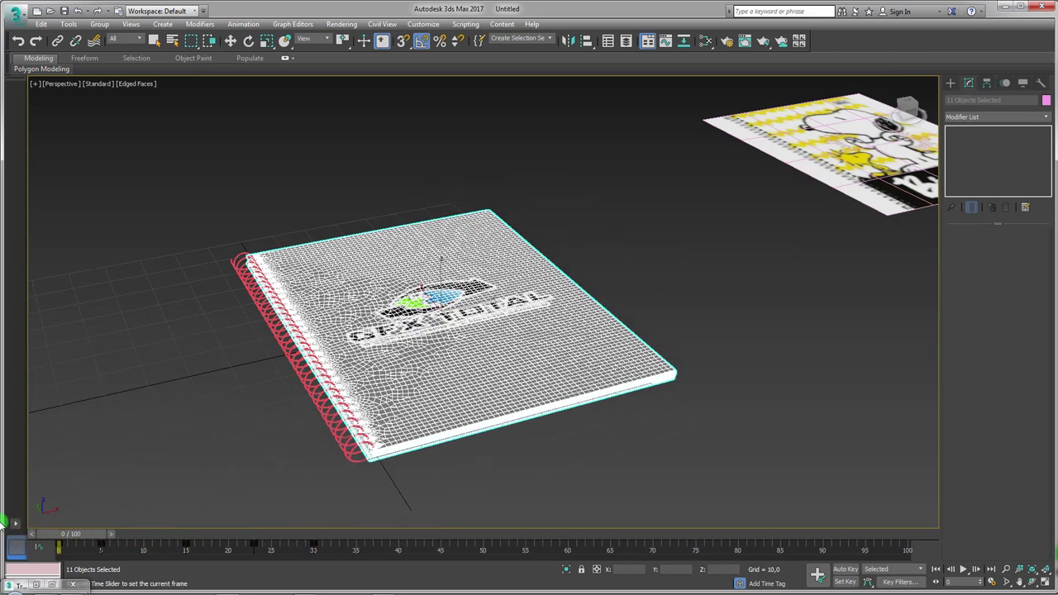
# Select the eleven notebook pages and orbit to a low, frontal view.
pyautogui.press('e')
pyautogui.moveTo(500, 179); pyautogui.dragTo(461, 130)
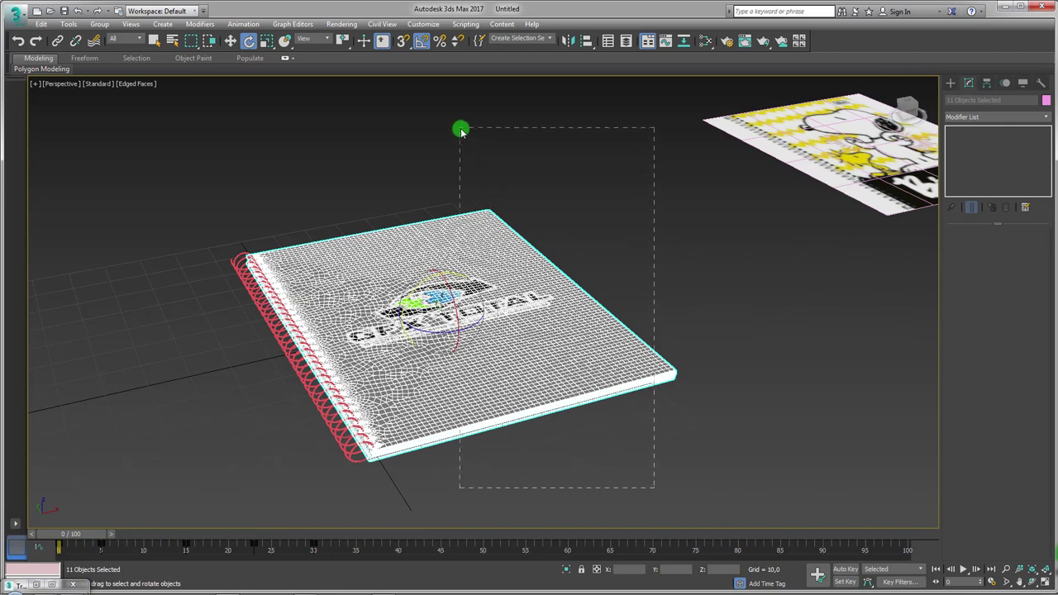
pyautogui.keyDown('alt'); pyautogui.moveTo(562, 262); pyautogui.dragTo(591, 278, button='middle'); pyautogui.keyUp('alt')
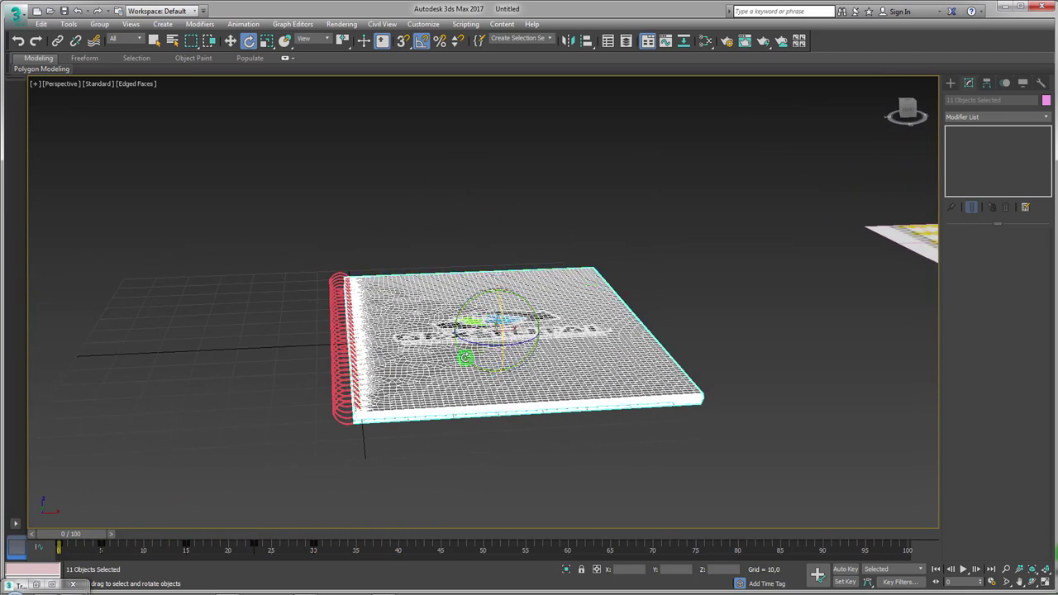
# With Affect Pivot Only, align the pages' pivot points to Rectangle002's pivot point.
pyautogui.click(987, 83)
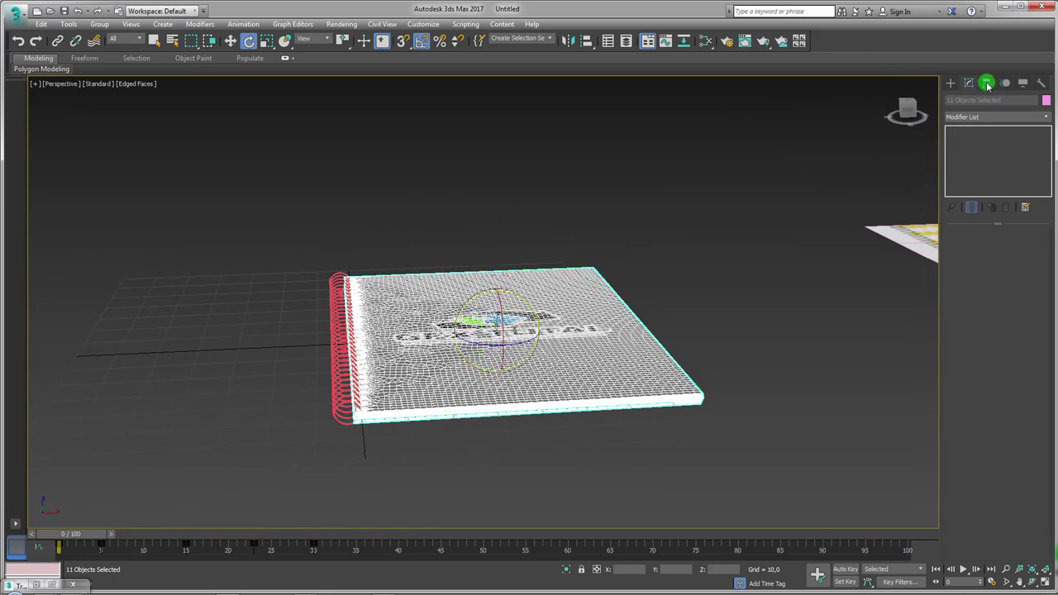
pyautogui.click(1001, 164)
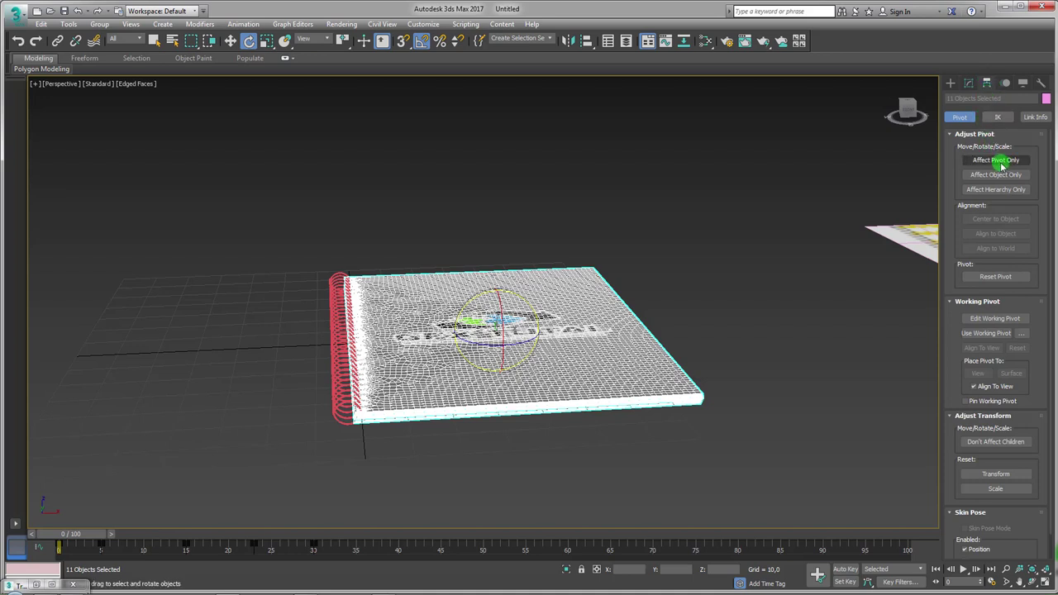
pyautogui.hotkey('alt', 'a')
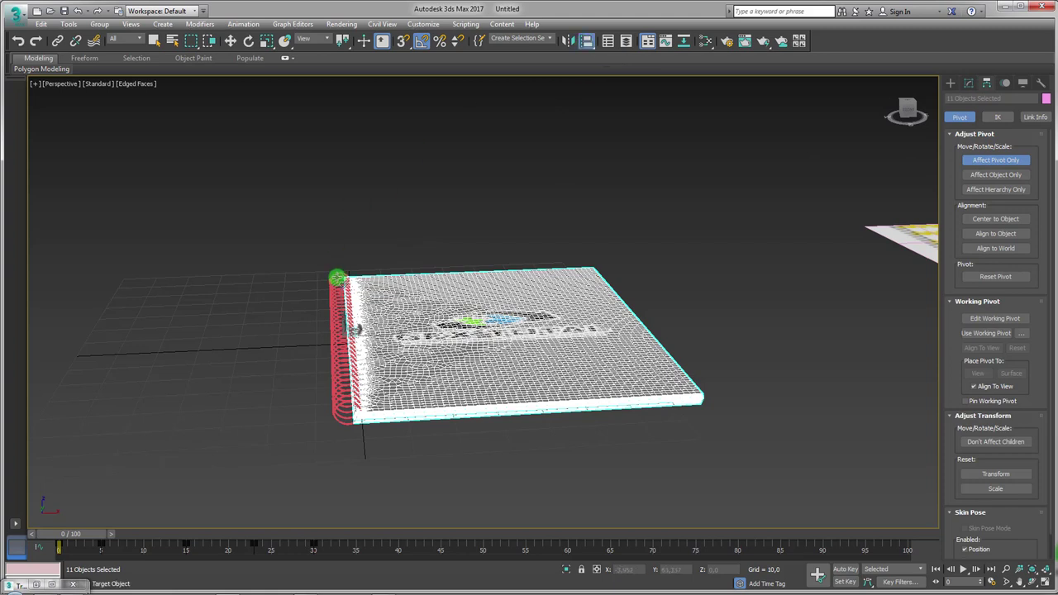
pyautogui.click(337, 279)
pyautogui.click(492, 282)
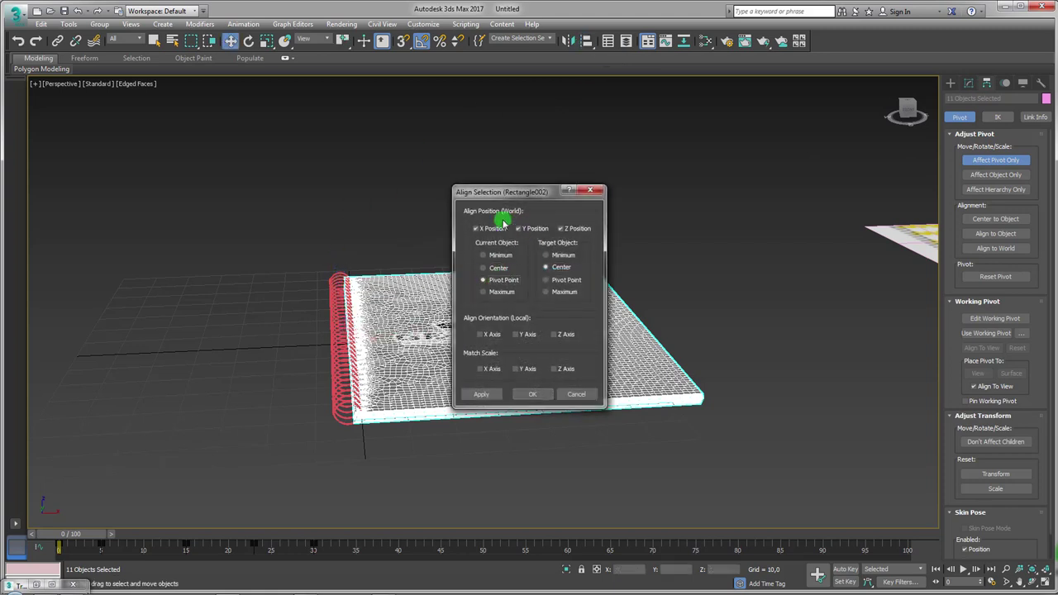
pyautogui.click(552, 280)
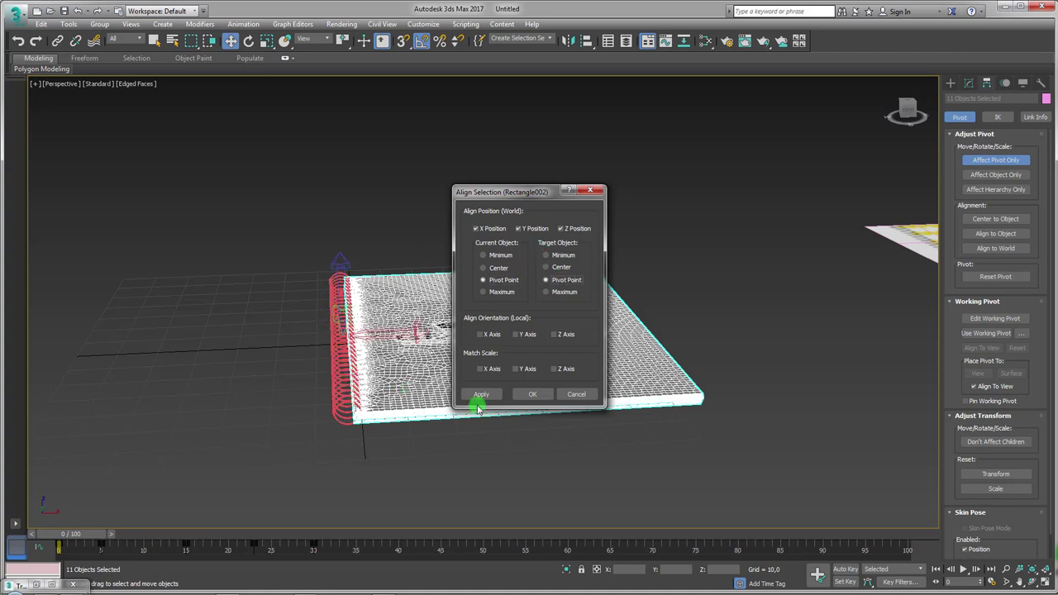
pyautogui.click(530, 394)
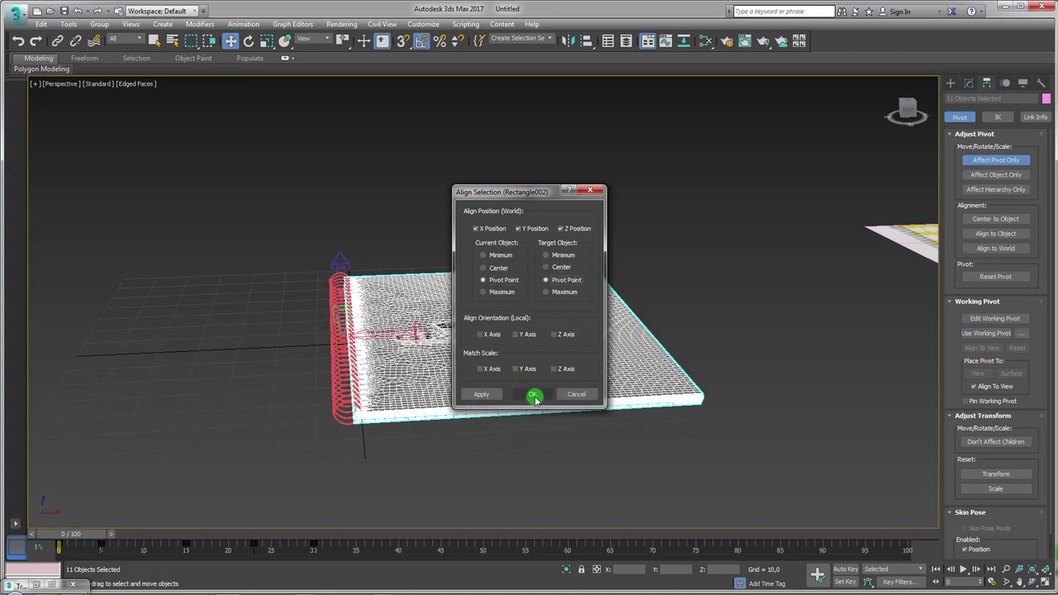
pyautogui.click(995, 160)
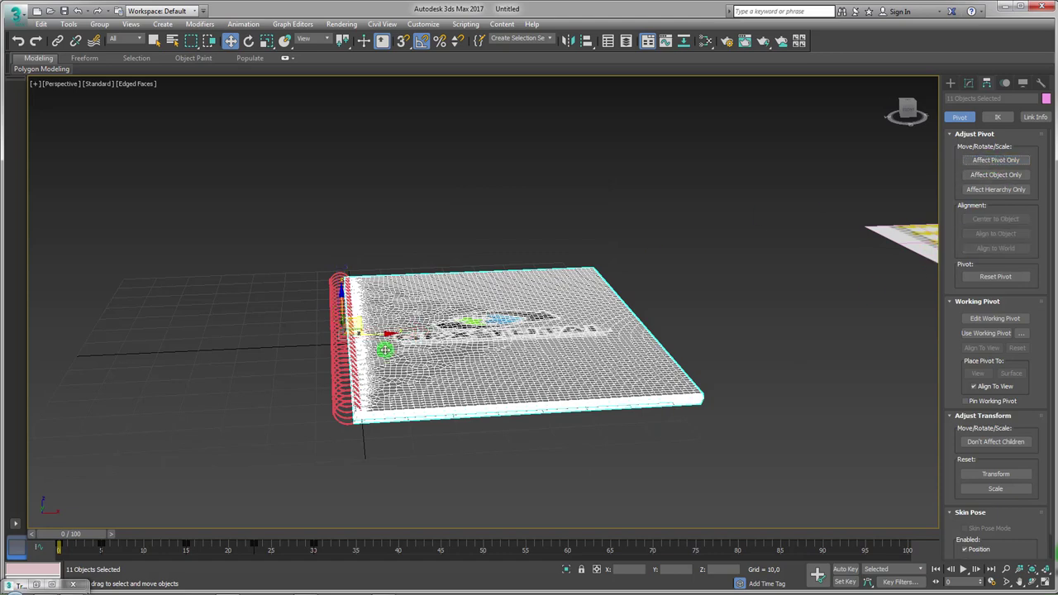
# With Auto Key on at frame 30, rotate the pages -175° on Y about the spiral edge, then scrub back.
pyautogui.keyDown('alt'); pyautogui.moveTo(385, 349); pyautogui.dragTo(405, 371, button='middle'); pyautogui.keyUp('alt')
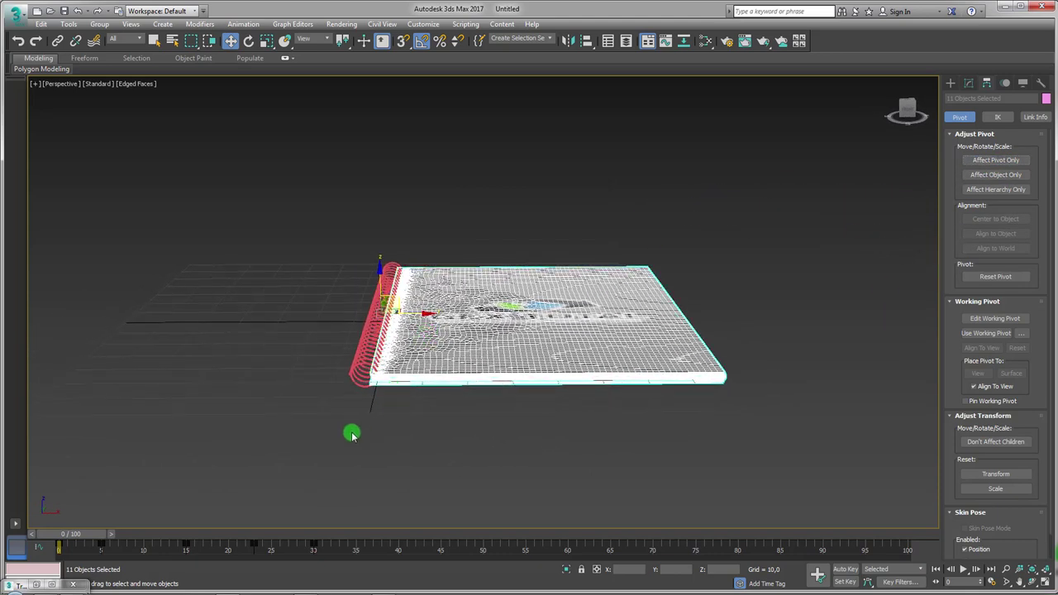
pyautogui.click(846, 570)
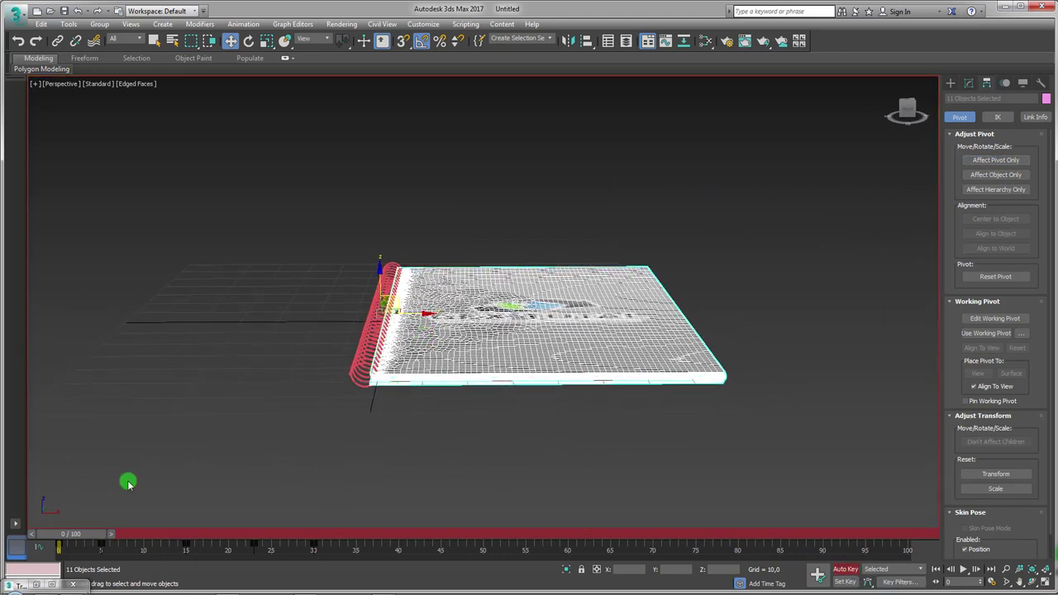
pyautogui.moveTo(81, 535); pyautogui.dragTo(328, 534)
pyautogui.press('e')
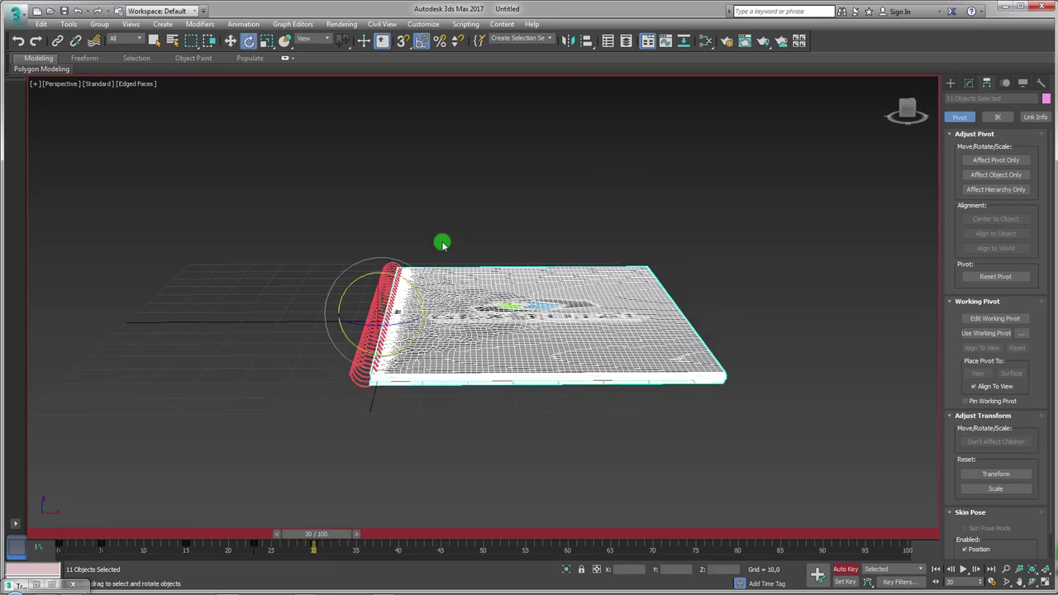
pyautogui.moveTo(411, 284); pyautogui.dragTo(315, 235)
pyautogui.moveTo(327, 543); pyautogui.dragTo(42, 543)
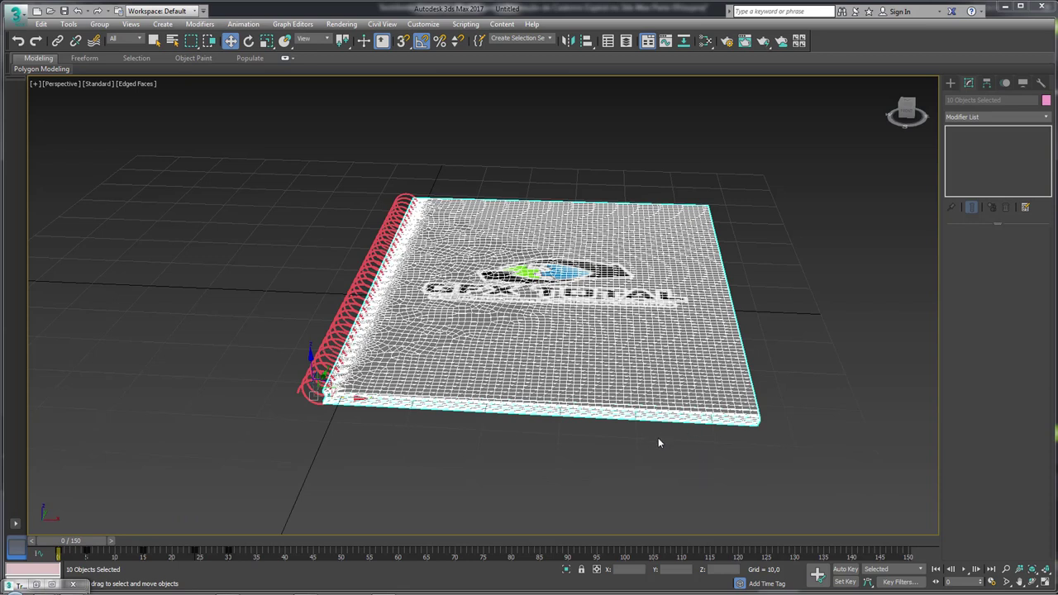
pyautogui.moveTo(658, 443)
pyautogui.keyDown('alt'); pyautogui.mouseDown(button='middle')
pyautogui.moveTo(402, 397)
pyautogui.moveTo(323, 288)
pyautogui.moveTo(466, 287)
pyautogui.mouseUp(button='middle'); pyautogui.keyUp('alt')
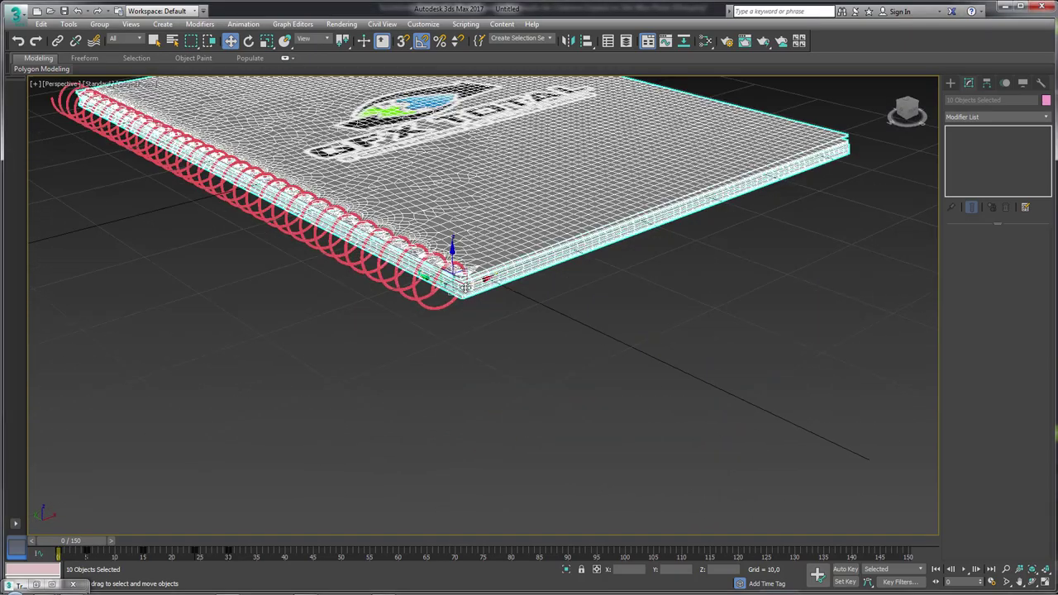
# Zoom toward the notebook corner and scrub to frame 28 to see the pages flipped.
pyautogui.scroll(4, 464, 287)
pyautogui.moveTo(178, 405); pyautogui.dragTo(316, 477, button='middle')
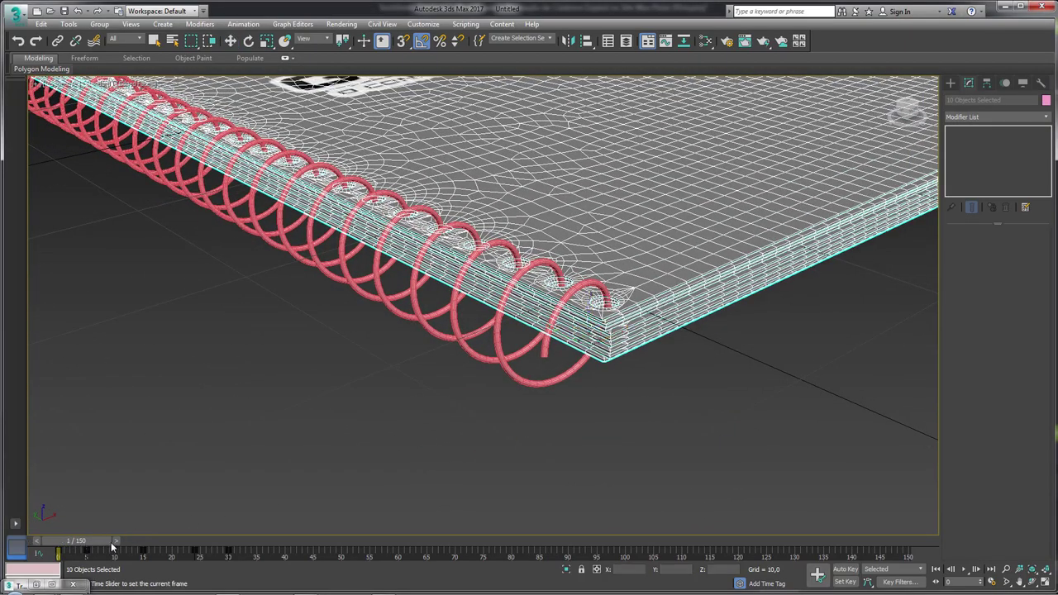
pyautogui.moveTo(111, 542); pyautogui.dragTo(246, 536)
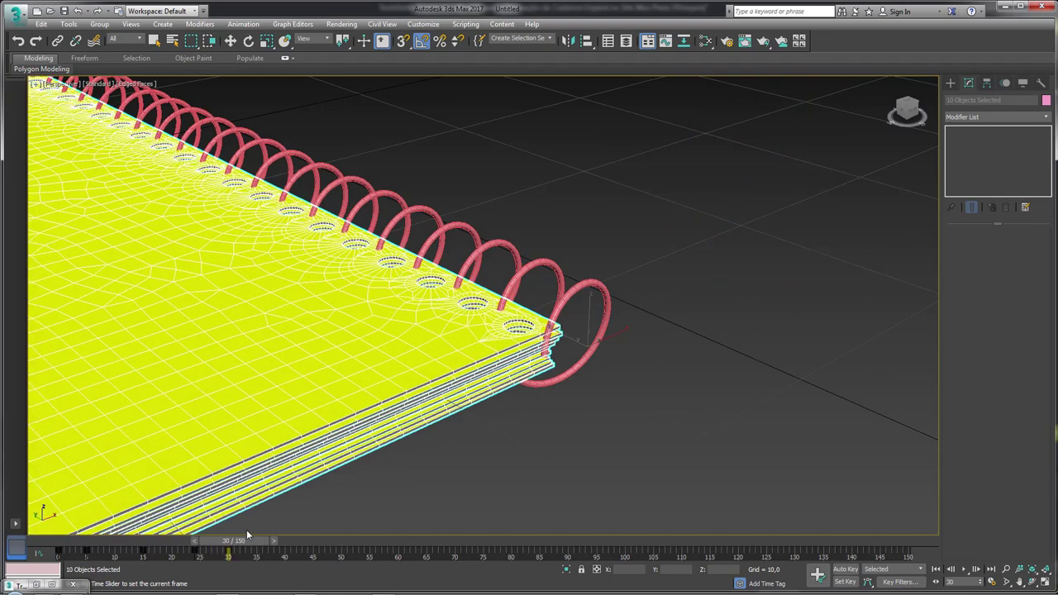
pyautogui.press('w')
# Orbit and pan onto the spiral corner, then step back to frame 18 to check ring clearance.
pyautogui.keyDown('alt'); pyautogui.moveTo(249, 533); pyautogui.dragTo(518, 352, button='middle'); pyautogui.keyUp('alt')
pyautogui.scroll(4, 569, 451)
pyautogui.scroll(-2, 569, 452)
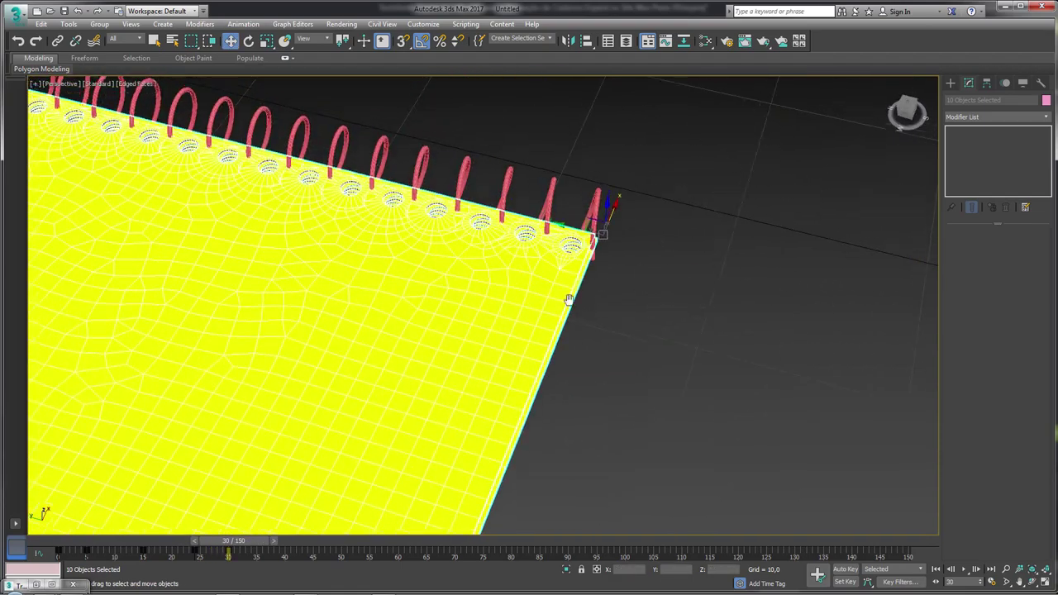
pyautogui.scroll(2, 575, 397)
pyautogui.moveTo(575, 398); pyautogui.dragTo(574, 470, button='middle')
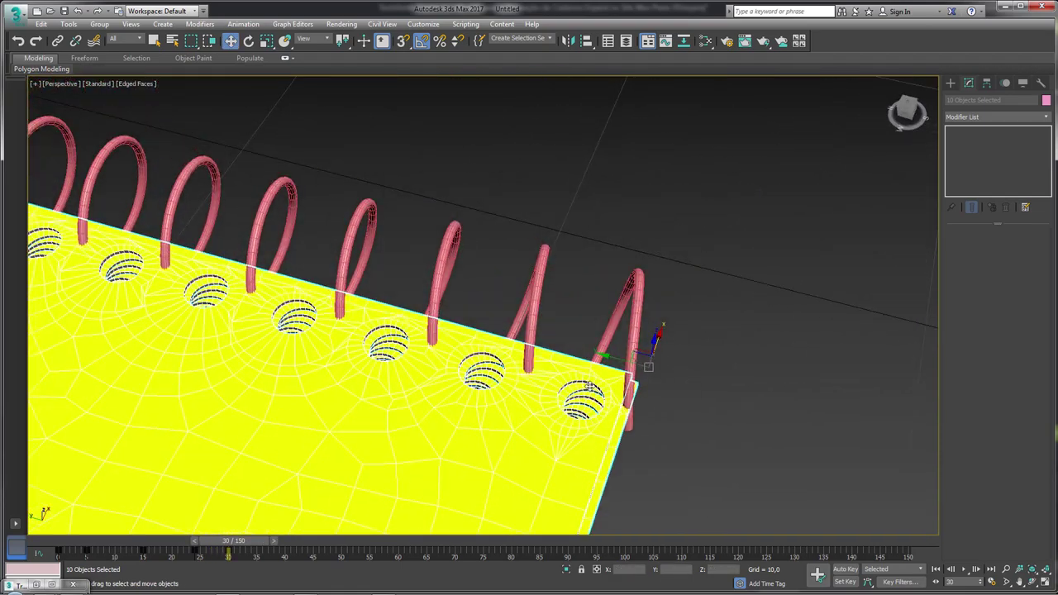
pyautogui.moveTo(253, 543)
pyautogui.mouseDown()
pyautogui.moveTo(205, 541)
pyautogui.moveTo(254, 534)
pyautogui.mouseUp()
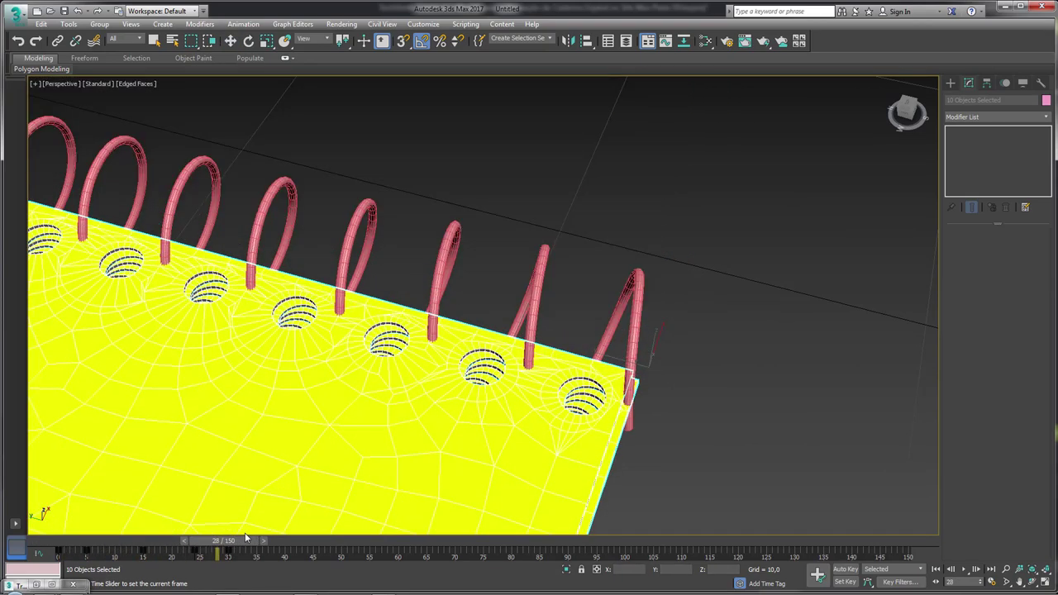
pyautogui.press('w')
pyautogui.scroll(-1, 437, 425)
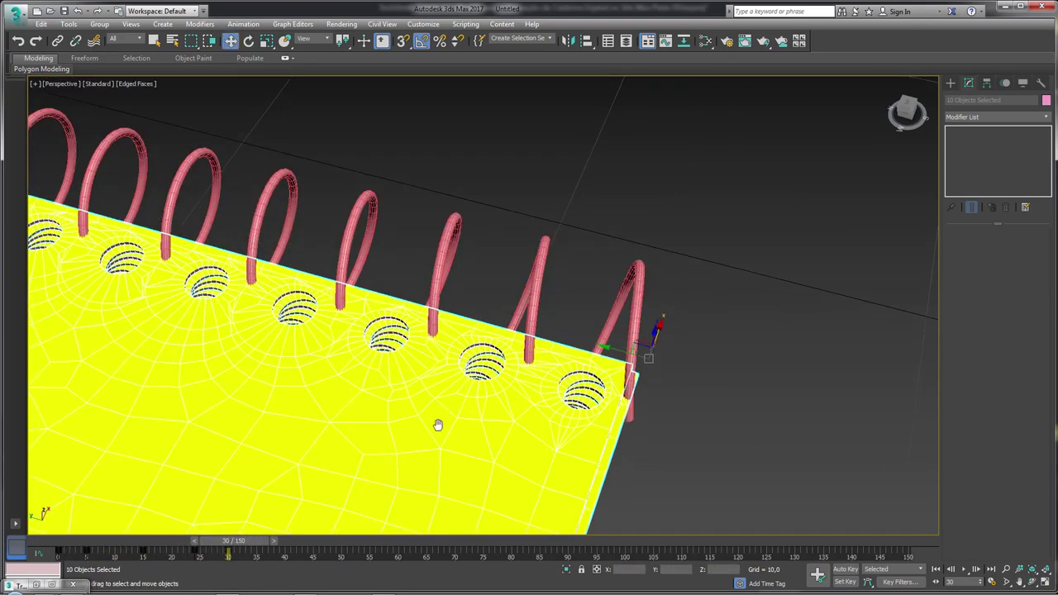
pyautogui.scroll(-3, 491, 326)
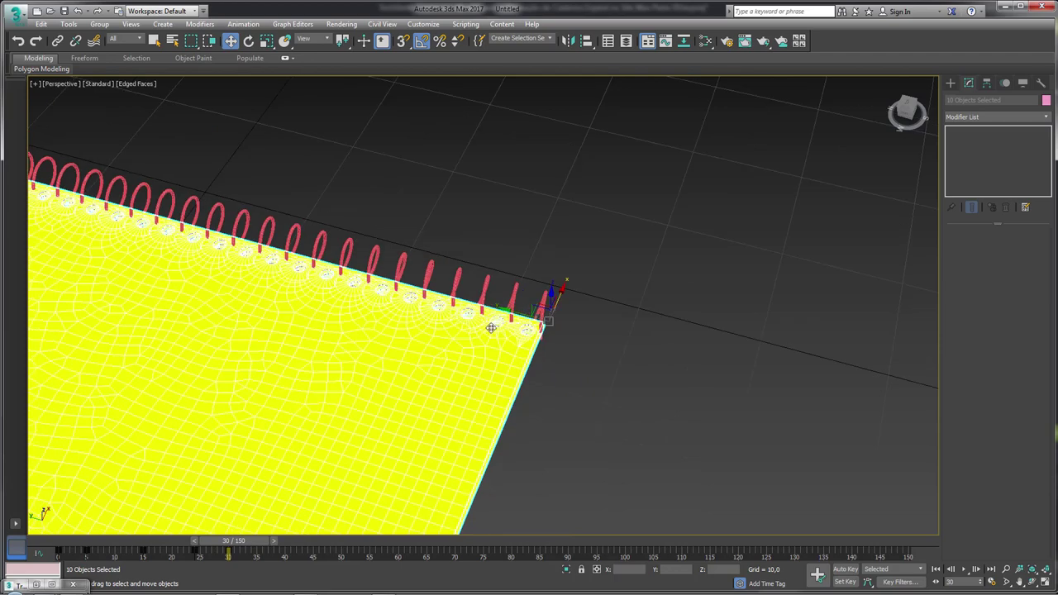
# Turn on Auto Key, zoom in, and slide the sheets so their holes meet the spiral rings.
pyautogui.click(848, 570)
pyautogui.scroll(1, 577, 388)
pyautogui.scroll(2, 570, 372)
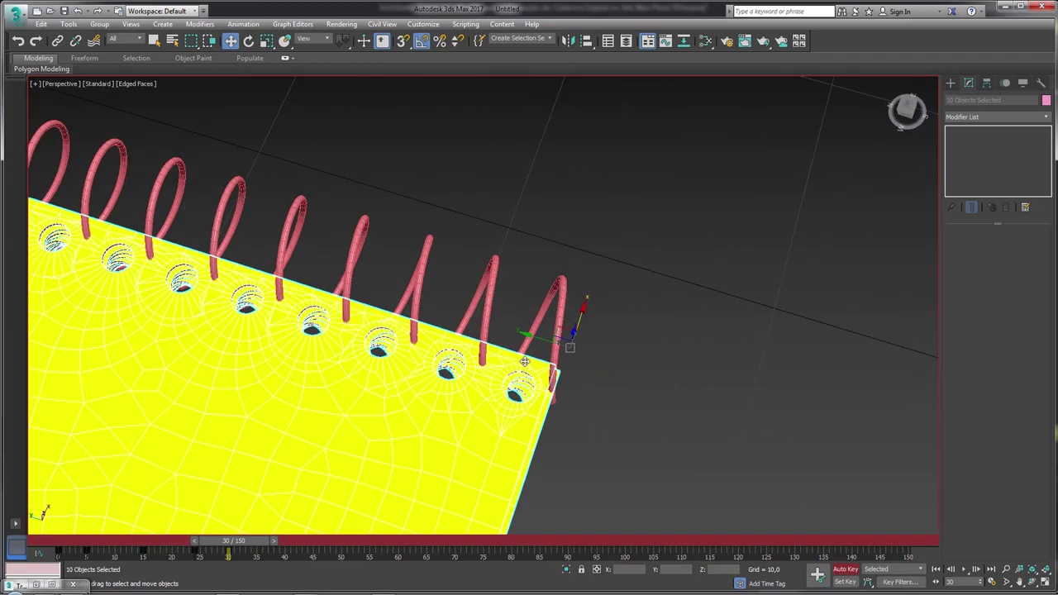
pyautogui.scroll(1, 561, 354)
pyautogui.moveTo(556, 331); pyautogui.dragTo(610, 339)
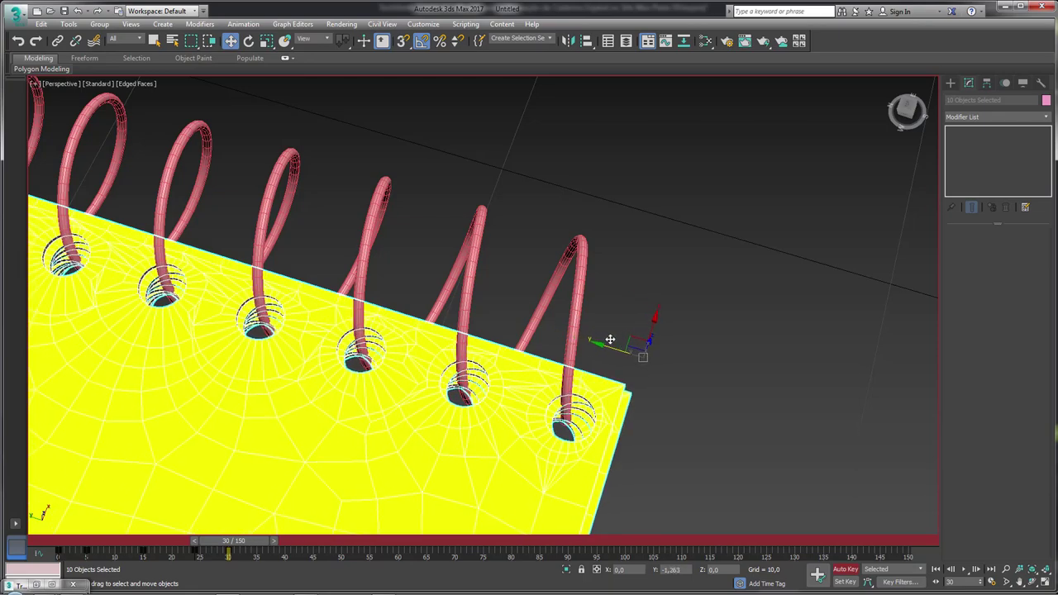
pyautogui.scroll(-1, 648, 377)
pyautogui.scroll(-2, 648, 377)
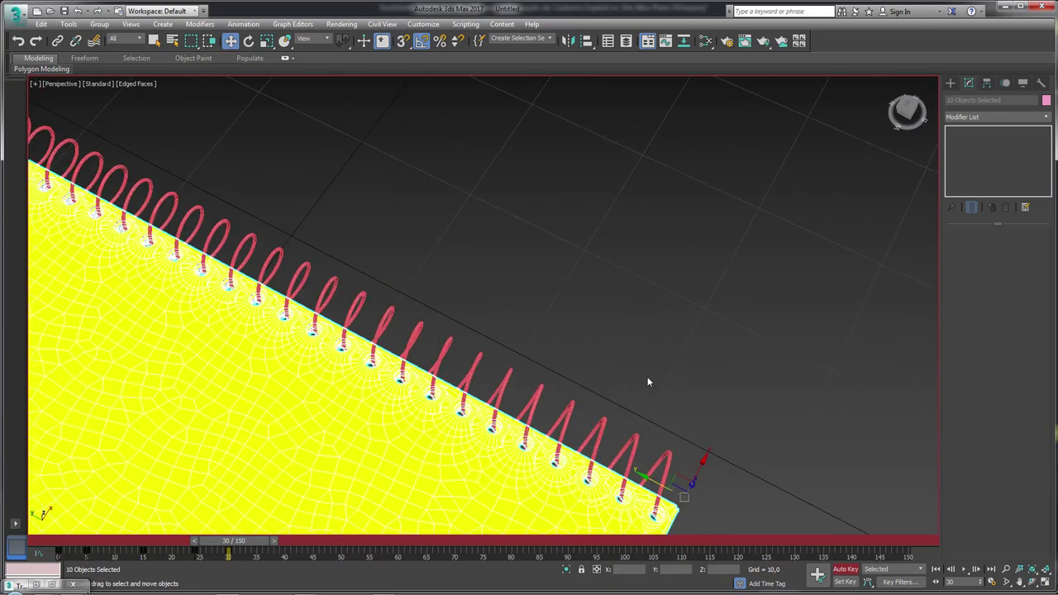
# Check frames 3 and 15 from a front view and nudge the sheet's holes onto the coils.
pyautogui.moveTo(262, 544)
pyautogui.mouseDown()
pyautogui.moveTo(101, 527)
pyautogui.moveTo(175, 501)
pyautogui.mouseUp()
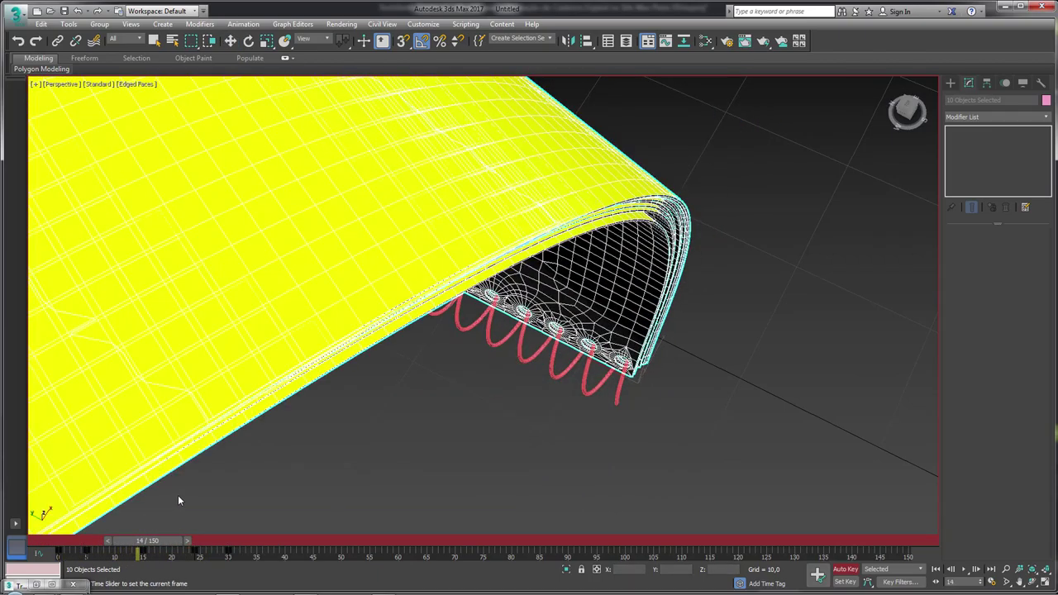
pyautogui.moveTo(175, 501); pyautogui.dragTo(188, 496)
pyautogui.keyDown('alt'); pyautogui.moveTo(497, 355); pyautogui.dragTo(529, 322, button='middle'); pyautogui.keyUp('alt')
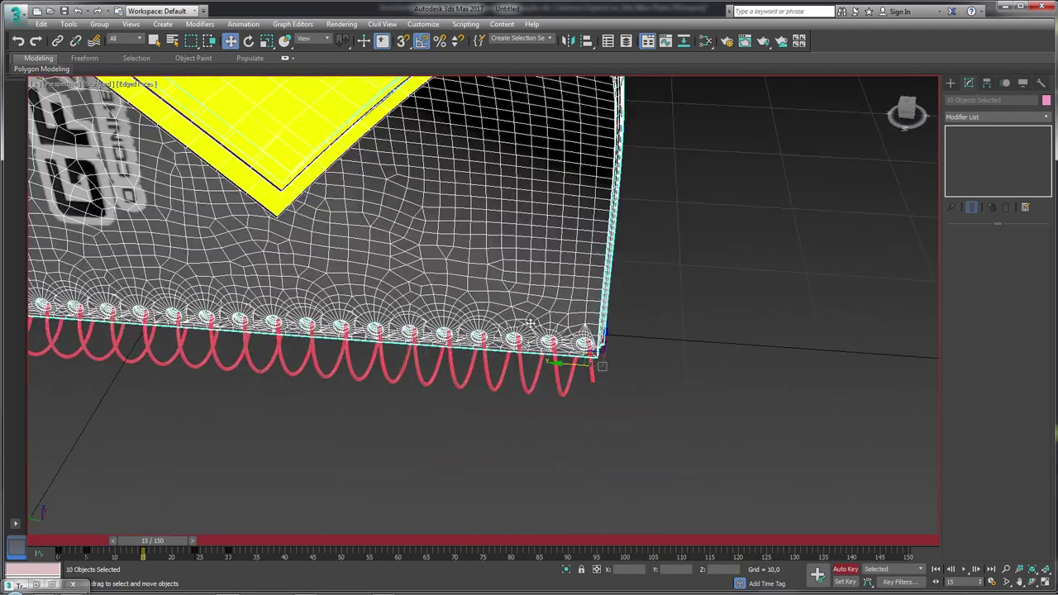
pyautogui.scroll(3, 537, 310)
pyautogui.scroll(3, 542, 304)
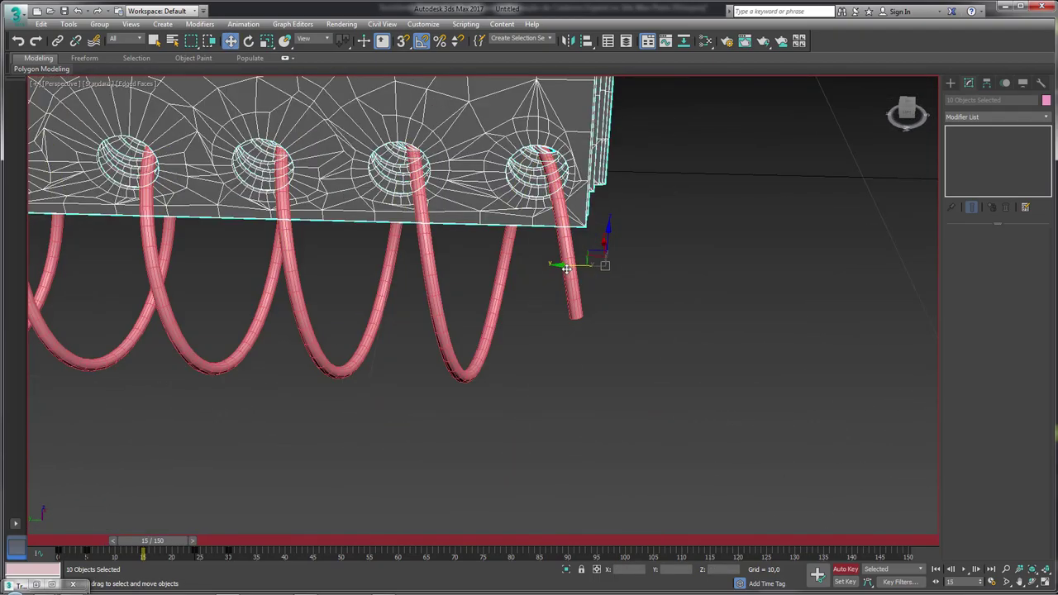
pyautogui.moveTo(562, 279); pyautogui.dragTo(324, 440)
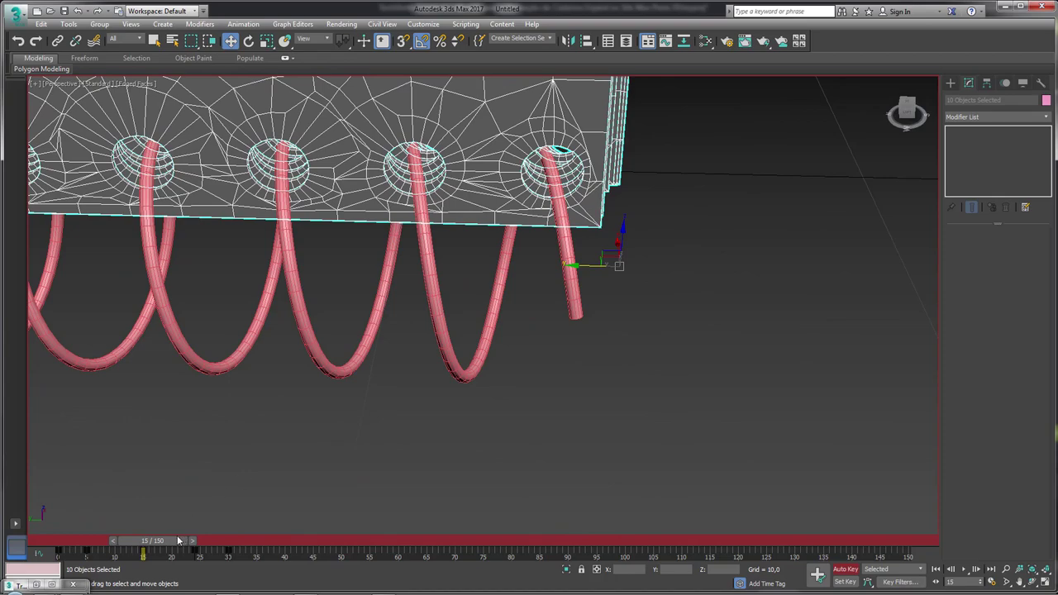
# Scrub to about frame 25 and orbit around the notebook to check the hole alignment.
pyautogui.moveTo(173, 542)
pyautogui.mouseDown()
pyautogui.moveTo(206, 538)
pyautogui.moveTo(55, 530)
pyautogui.mouseUp()
pyautogui.scroll(-5, 388, 254)
pyautogui.keyDown('alt'); pyautogui.moveTo(388, 255); pyautogui.dragTo(732, 347, button='middle'); pyautogui.keyUp('alt')
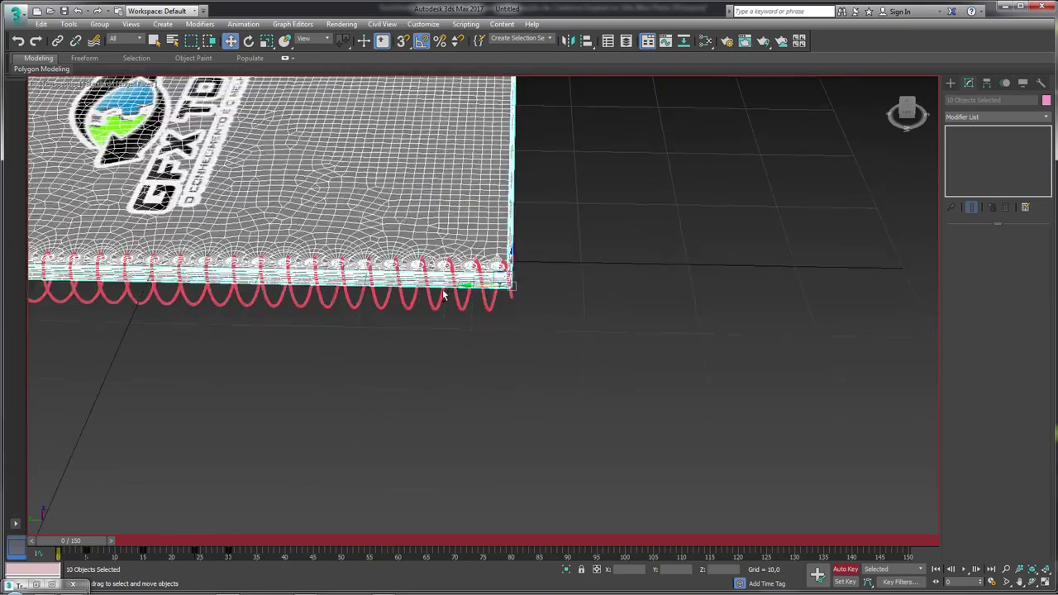
pyautogui.scroll(3, 731, 347)
pyautogui.moveTo(754, 507)
pyautogui.keyDown('alt'); pyautogui.mouseDown(button='middle')
pyautogui.moveTo(585, 456)
pyautogui.moveTo(541, 401)
pyautogui.moveTo(545, 438)
pyautogui.mouseUp(button='middle'); pyautogui.keyUp('alt')
pyautogui.scroll(-5, 586, 456)
pyautogui.scroll(2, 521, 420)
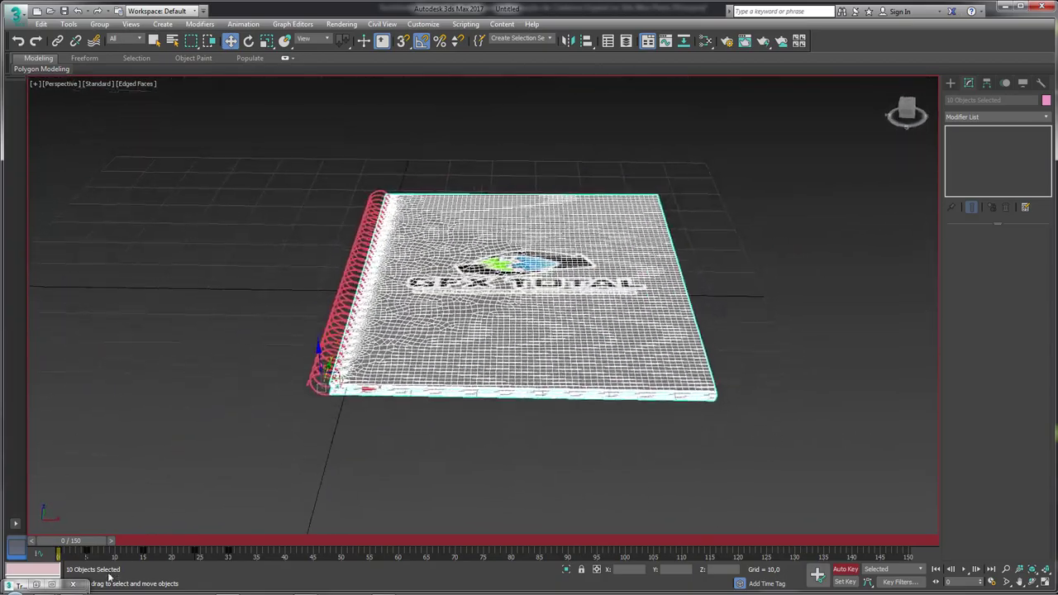
# Scrub to frame 27, orbit around the notebook, and remove the cover from the page selection.
pyautogui.moveTo(86, 542)
pyautogui.mouseDown()
pyautogui.moveTo(248, 543)
pyautogui.moveTo(103, 542)
pyautogui.moveTo(253, 529)
pyautogui.moveTo(4, 546)
pyautogui.mouseUp()
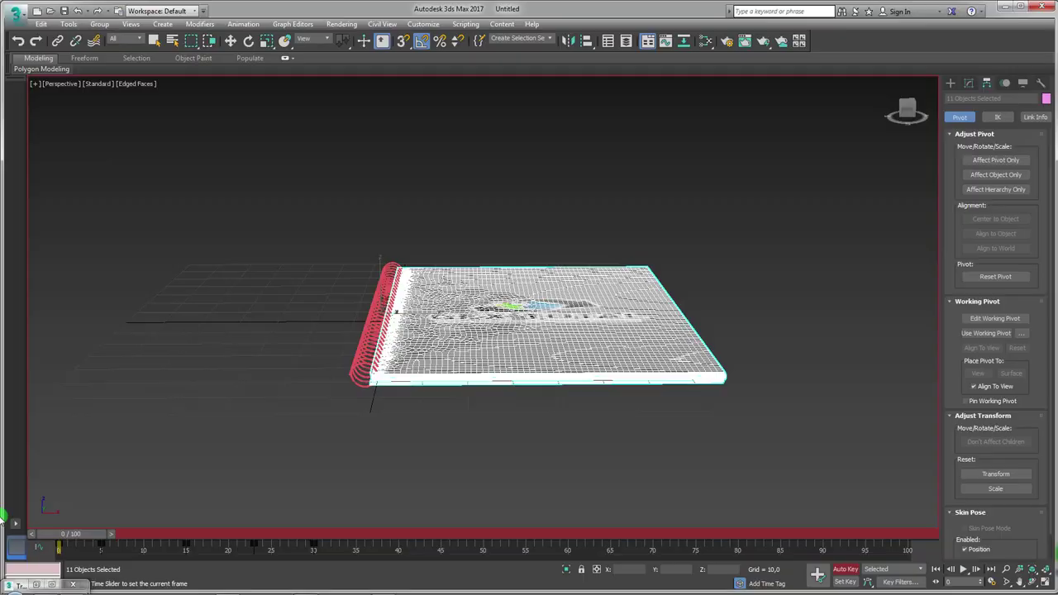
pyautogui.moveTo(154, 432)
pyautogui.keyDown('alt'); pyautogui.mouseDown(button='middle')
pyautogui.moveTo(425, 432)
pyautogui.moveTo(429, 442)
pyautogui.mouseUp(button='middle'); pyautogui.keyUp('alt')
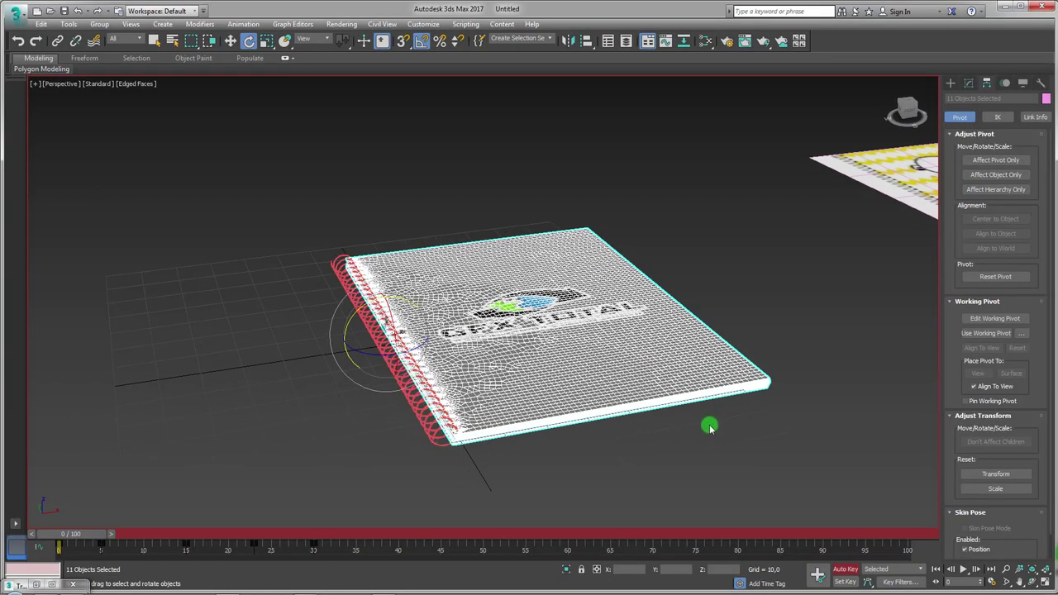
pyautogui.moveTo(676, 421)
pyautogui.keyDown('alt'); pyautogui.mouseDown(button='middle')
pyautogui.moveTo(602, 373)
pyautogui.moveTo(612, 391)
pyautogui.mouseUp(button='middle'); pyautogui.keyUp('alt')
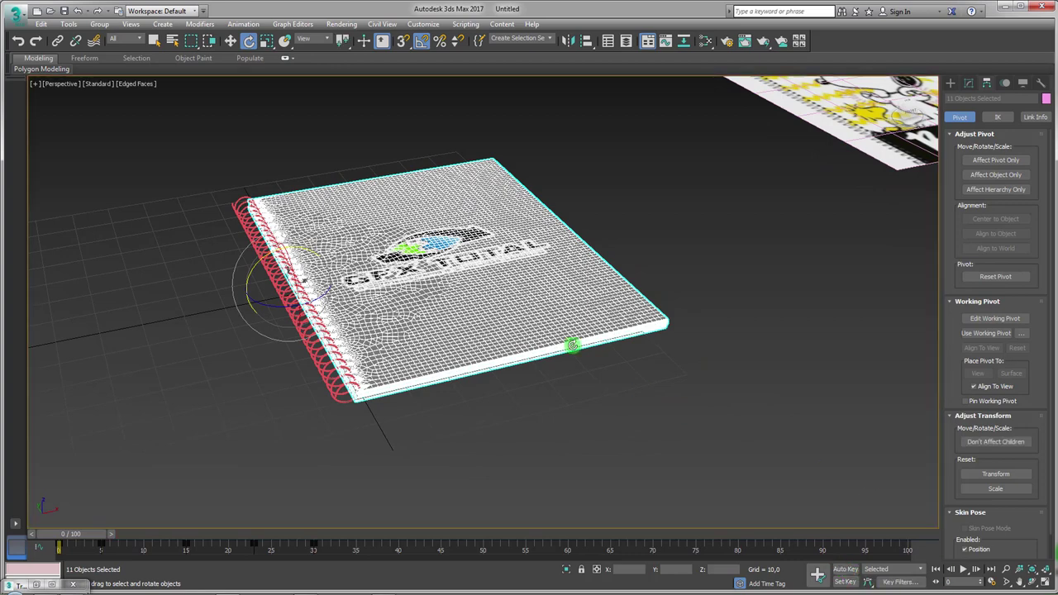
pyautogui.keyDown('alt'); pyautogui.click(439, 303); pyautogui.keyUp('alt')
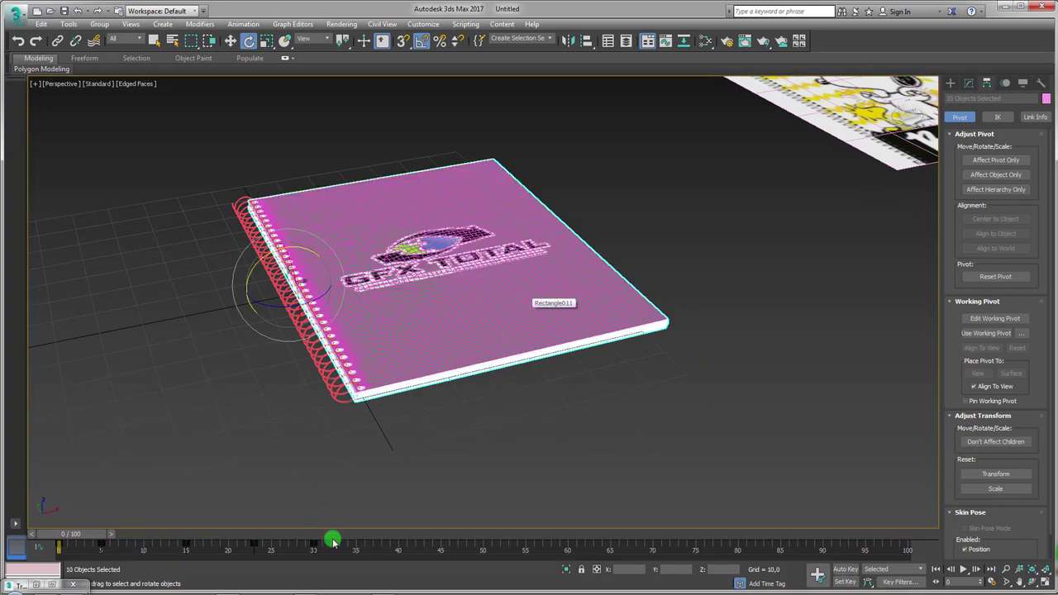
# Shift the pages' keys from frames 0–35 later by 14 frames and preview at frame 15.
pyautogui.moveTo(348, 545); pyautogui.dragTo(3, 555)
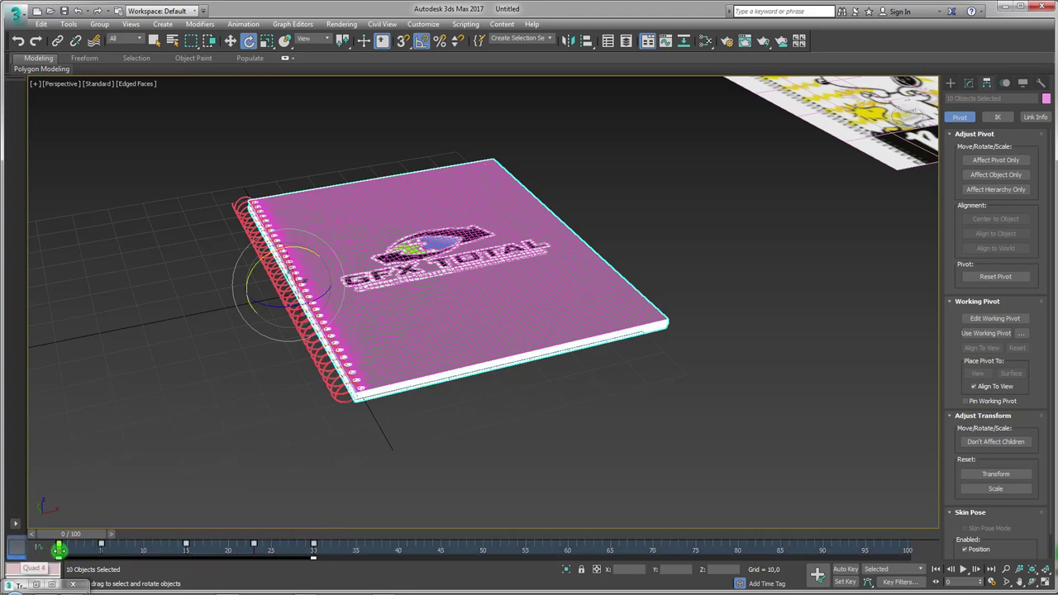
pyautogui.moveTo(328, 551)
pyautogui.keyDown('alt'); pyautogui.mouseDown(button='middle')
pyautogui.moveTo(402, 451)
pyautogui.moveTo(488, 278)
pyautogui.moveTo(538, 340)
pyautogui.moveTo(422, 368)
pyautogui.mouseUp(button='middle'); pyautogui.keyUp('alt')
pyautogui.scroll(4, 552, 318)
pyautogui.scroll(-3, 494, 331)
pyautogui.moveTo(98, 546)
pyautogui.mouseDown()
pyautogui.moveTo(224, 543)
pyautogui.moveTo(208, 542)
pyautogui.mouseUp()
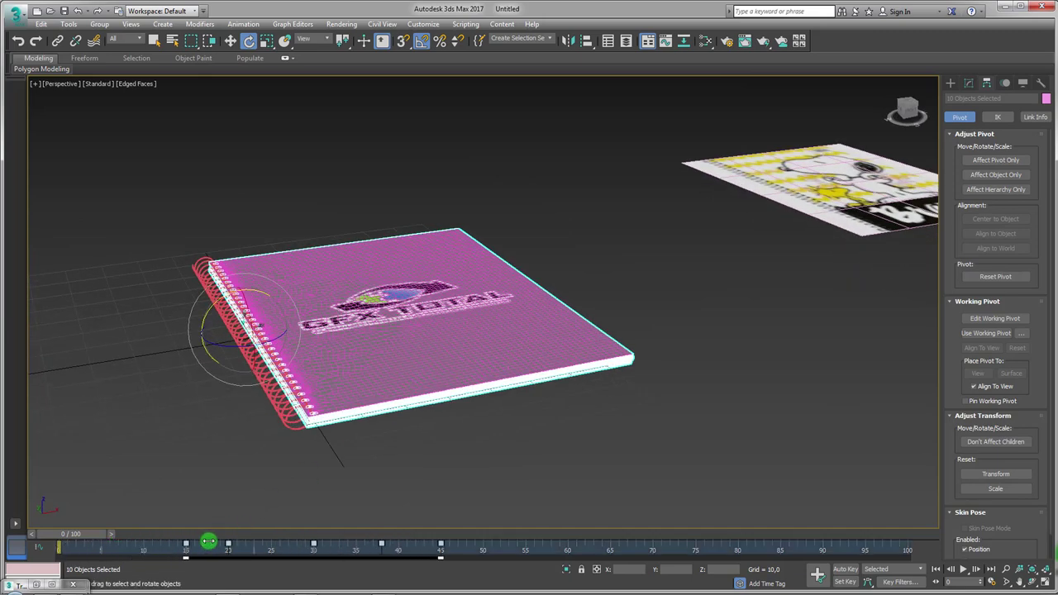
pyautogui.moveTo(98, 535)
pyautogui.mouseDown()
pyautogui.moveTo(260, 550)
pyautogui.moveTo(82, 547)
pyautogui.moveTo(206, 545)
pyautogui.moveTo(141, 545)
pyautogui.moveTo(160, 542)
pyautogui.mouseUp()
# Delete the Bend modifier from Rectangle011 and scrub to preview it turning flat.
pyautogui.press('e')
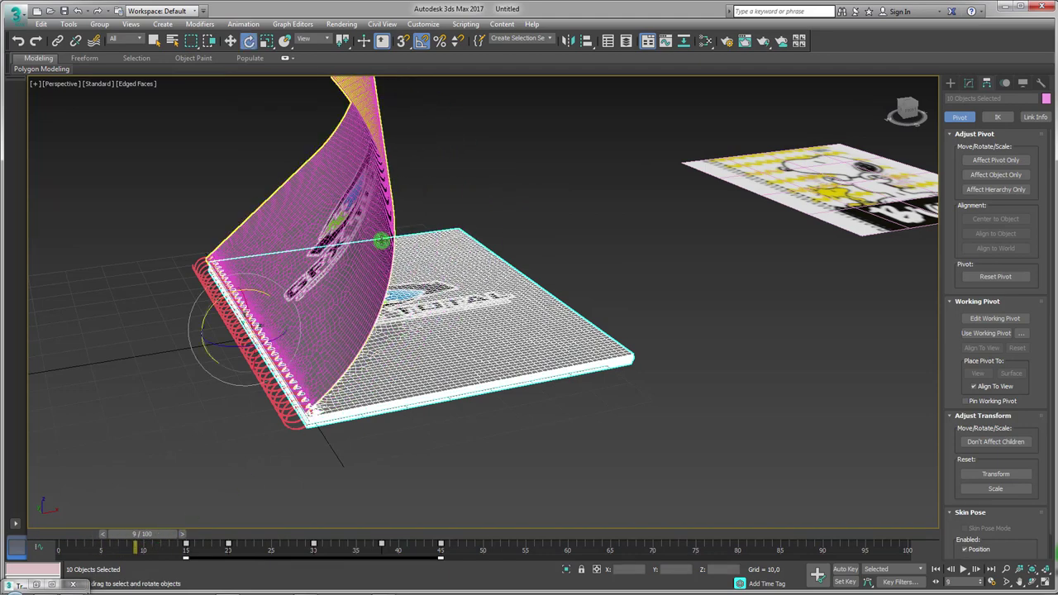
pyautogui.click(353, 217)
pyautogui.moveTo(410, 198); pyautogui.dragTo(435, 228, button='middle')
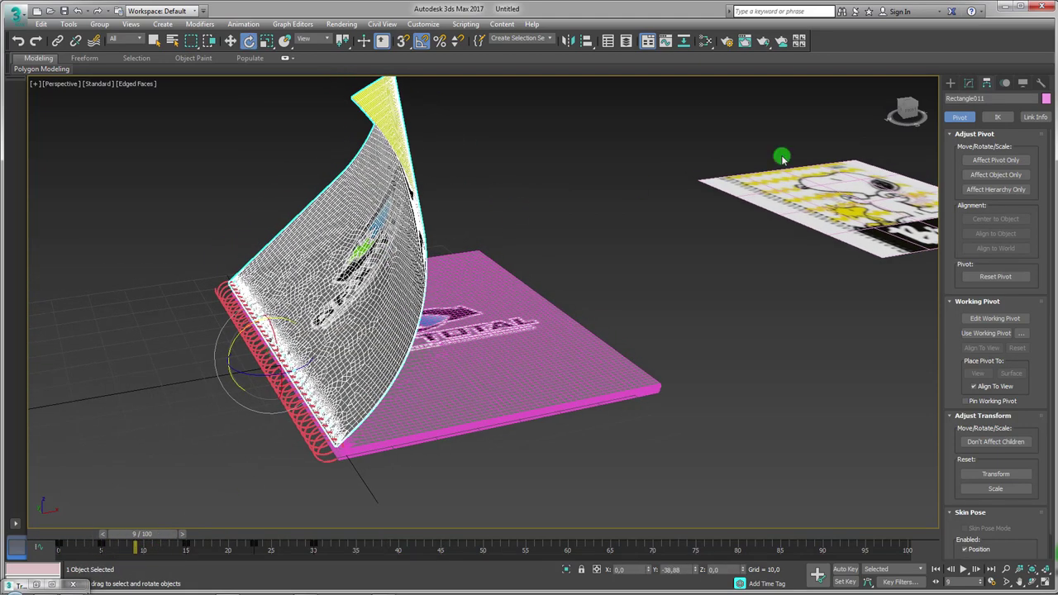
pyautogui.click(974, 84)
pyautogui.click(976, 140)
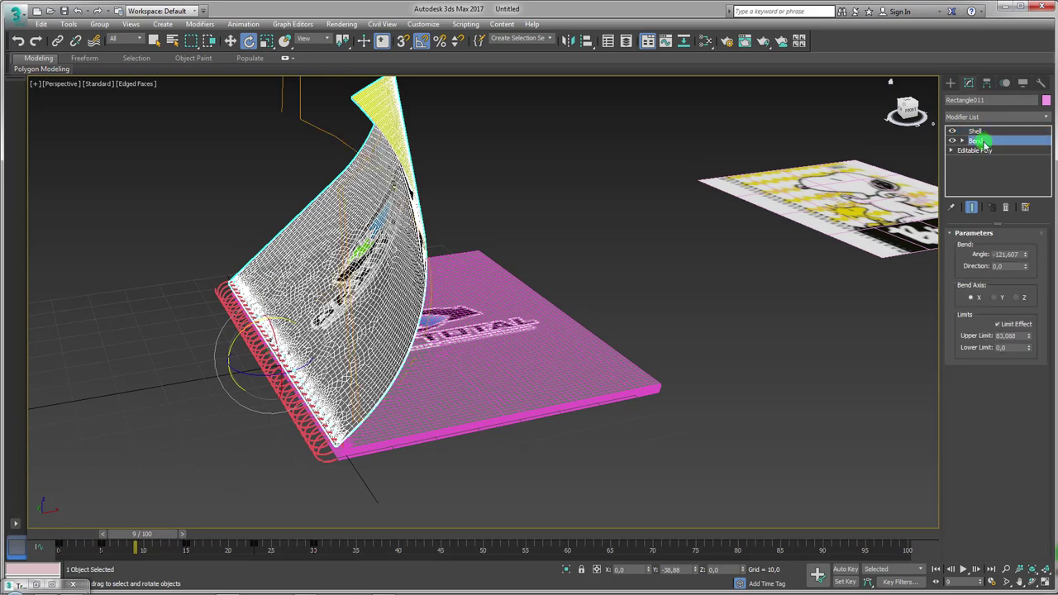
pyautogui.click(1004, 208)
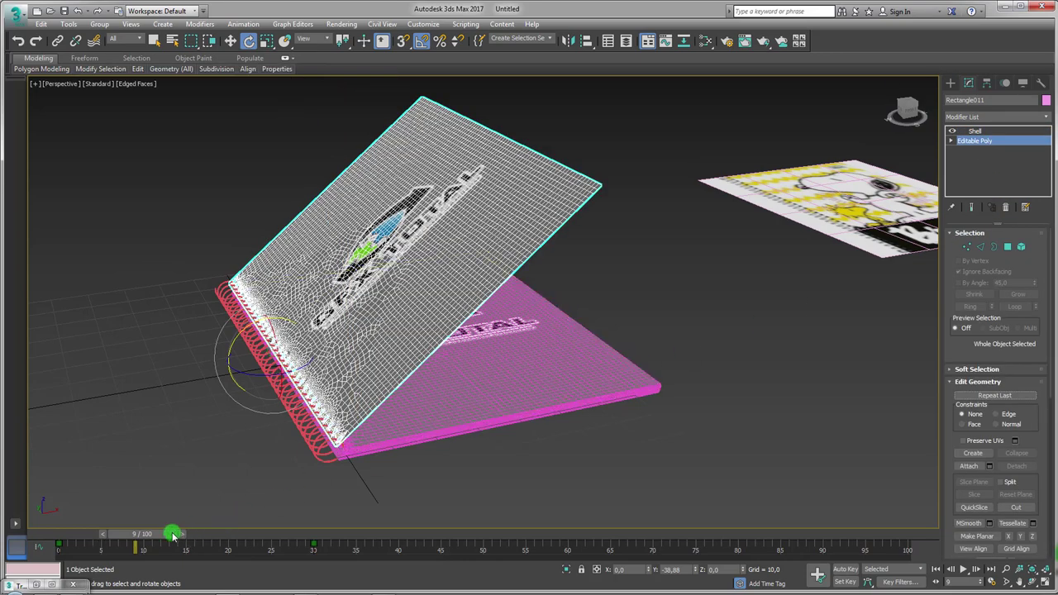
pyautogui.moveTo(173, 535)
pyautogui.mouseDown()
pyautogui.moveTo(291, 518)
pyautogui.moveTo(123, 526)
pyautogui.moveTo(218, 526)
pyautogui.mouseUp()
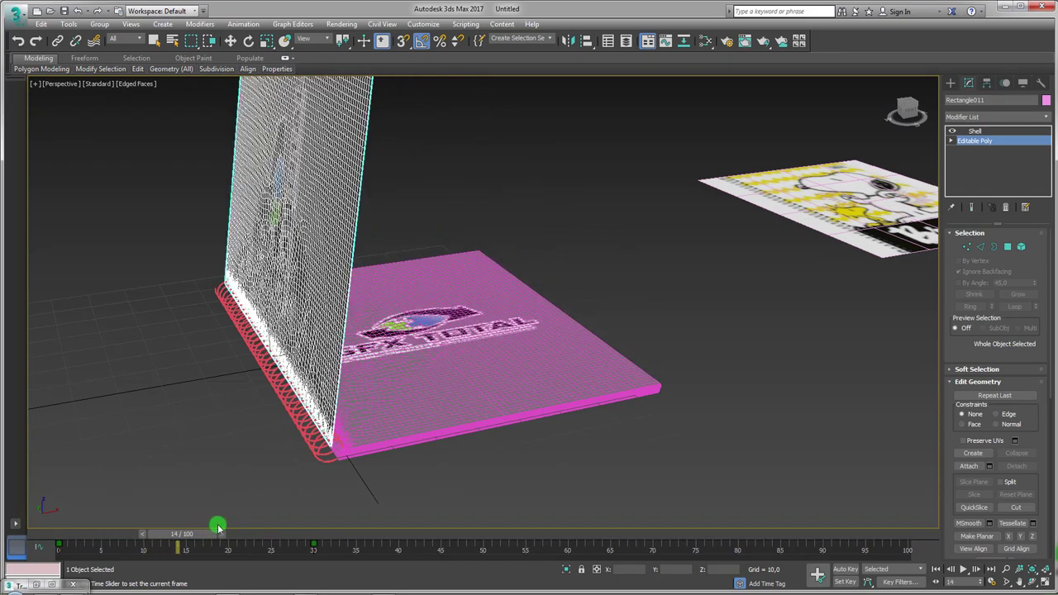
# Reselect the ten pages lying on the book and orbit to a more frontal view.
pyautogui.press('e')
pyautogui.moveTo(549, 480); pyautogui.dragTo(484, 413)
pyautogui.keyDown('alt'); pyautogui.moveTo(484, 413); pyautogui.dragTo(364, 473, button='middle'); pyautogui.keyUp('alt')
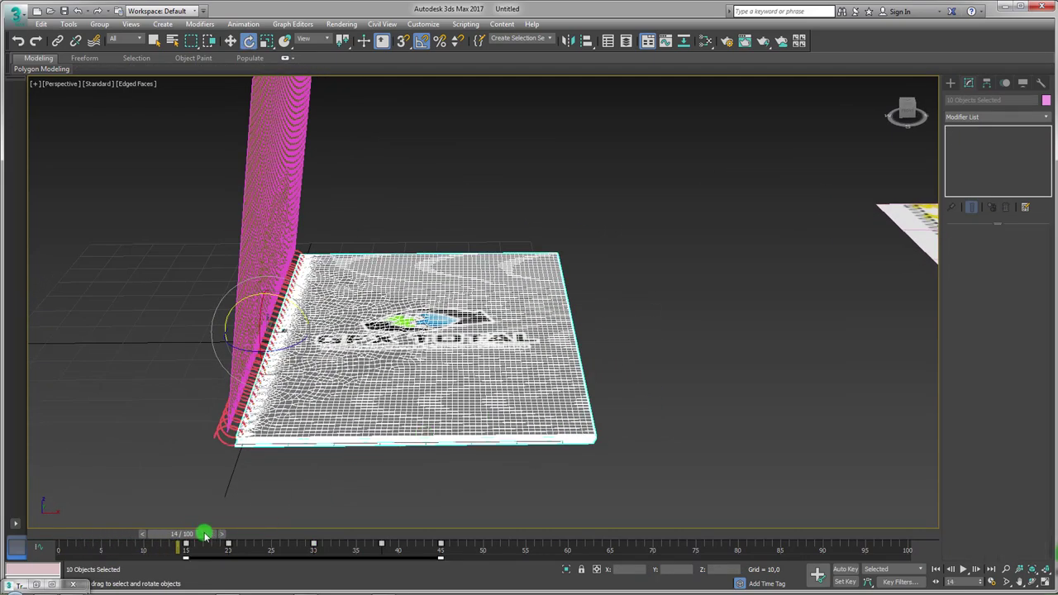
# Drop the curled page from the selection and push the remaining pages' keys later to frame 22.
pyautogui.moveTo(213, 533); pyautogui.dragTo(246, 531)
pyautogui.press('e')
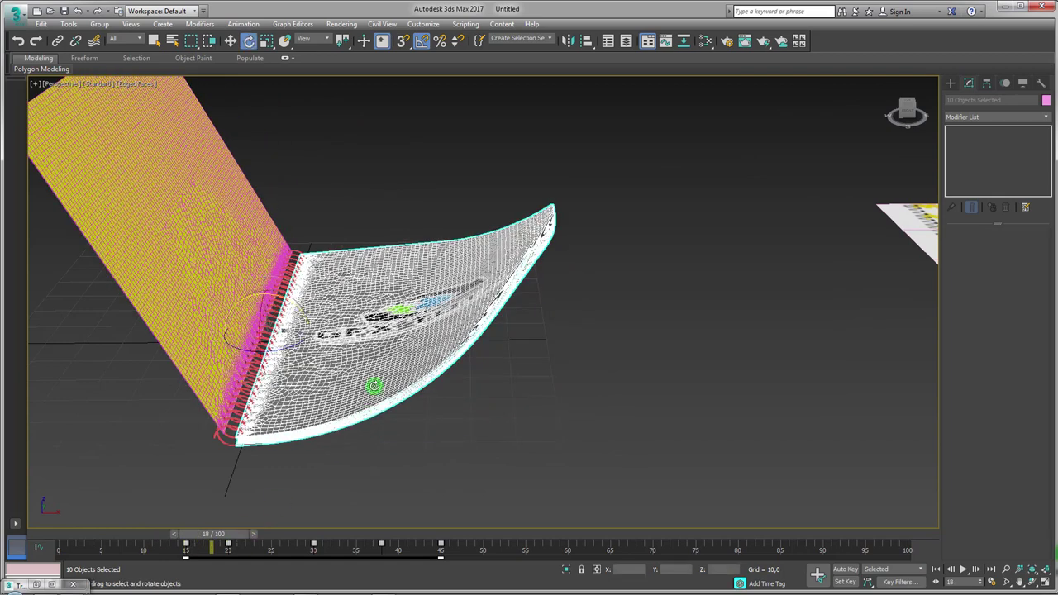
pyautogui.keyDown('alt'); pyautogui.click(371, 382); pyautogui.keyUp('alt')
pyautogui.moveTo(194, 548); pyautogui.dragTo(248, 545)
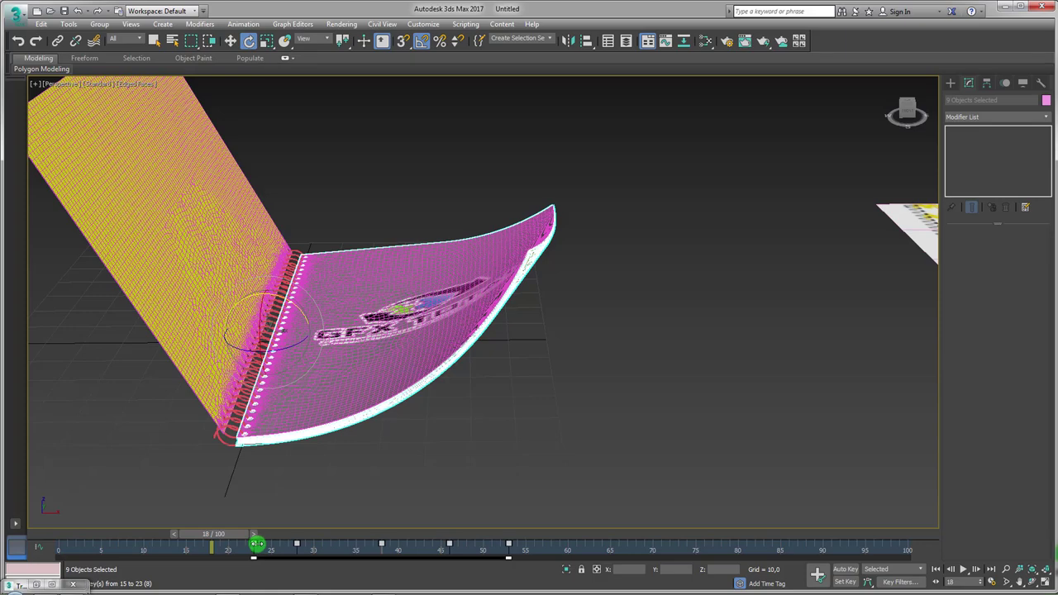
pyautogui.moveTo(257, 544); pyautogui.dragTo(248, 536)
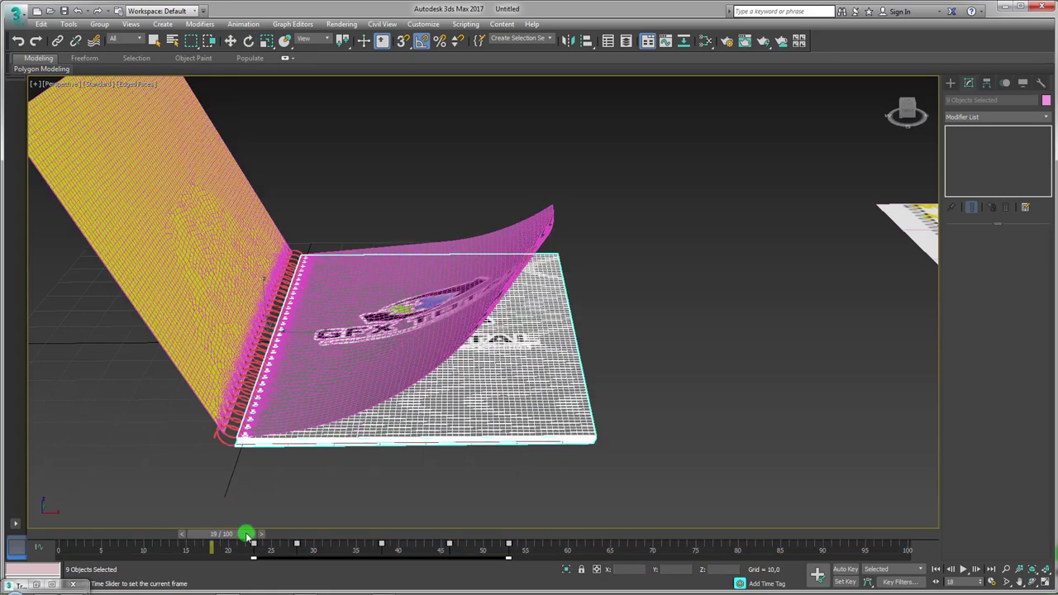
# Deselect the next pages in turn, delaying the remaining keys about 8 then 10 frames, checking frame 50.
pyautogui.press('e')
pyautogui.moveTo(248, 535)
pyautogui.mouseDown()
pyautogui.moveTo(316, 545)
pyautogui.moveTo(413, 537)
pyautogui.mouseUp()
pyautogui.keyDown('alt'); pyautogui.click(346, 405); pyautogui.keyUp('alt')
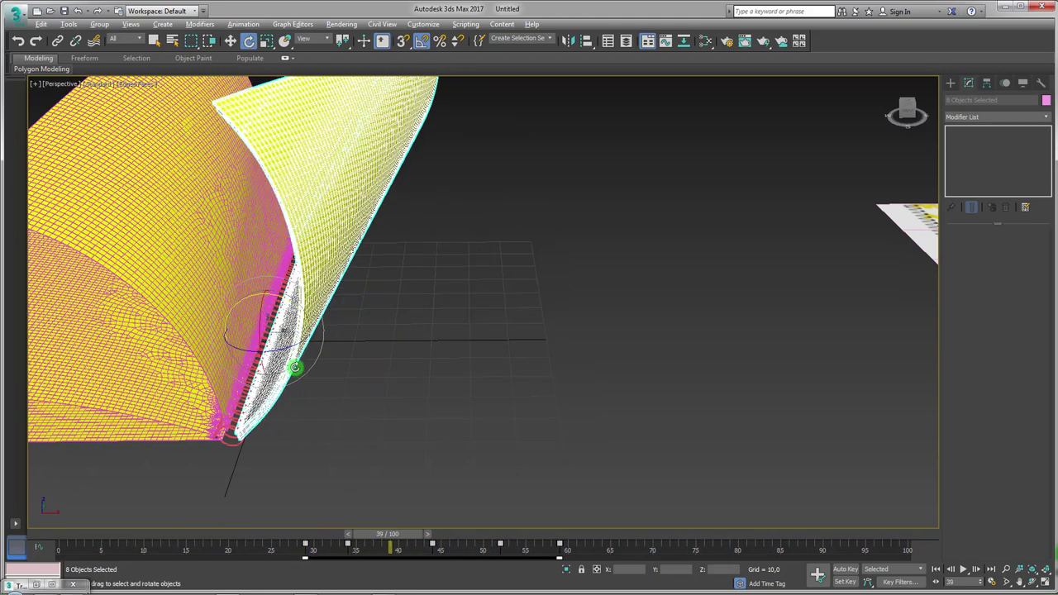
pyautogui.keyDown('alt'); pyautogui.click(280, 369); pyautogui.keyUp('alt')
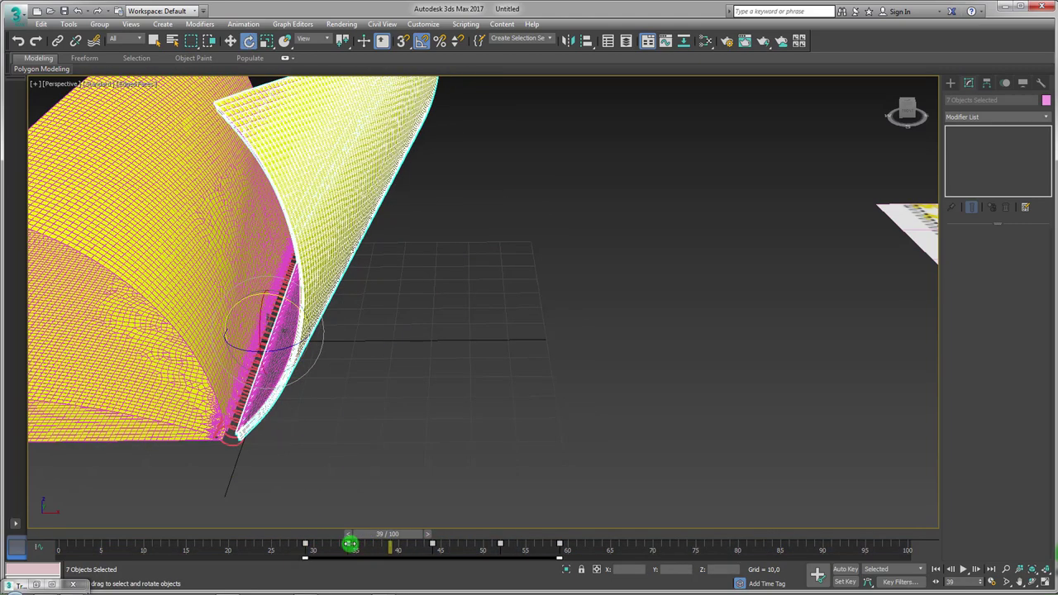
pyautogui.moveTo(346, 544); pyautogui.dragTo(452, 536)
pyautogui.keyDown('alt'); pyautogui.click(296, 359); pyautogui.keyUp('alt')
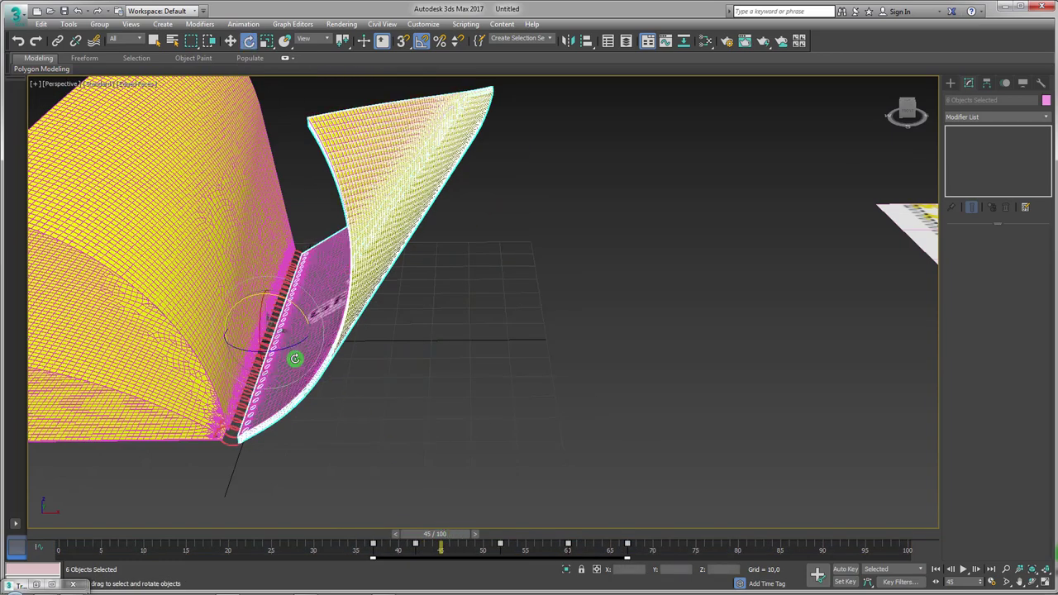
pyautogui.moveTo(501, 543); pyautogui.dragTo(569, 543)
pyautogui.moveTo(472, 537)
pyautogui.mouseDown()
pyautogui.moveTo(536, 535)
pyautogui.moveTo(520, 535)
pyautogui.mouseUp()
# Deselect two more pages and check the page turn from another angle between frames 53 and 59.
pyautogui.keyDown('alt'); pyautogui.click(319, 372); pyautogui.keyUp('alt')
pyautogui.press('e')
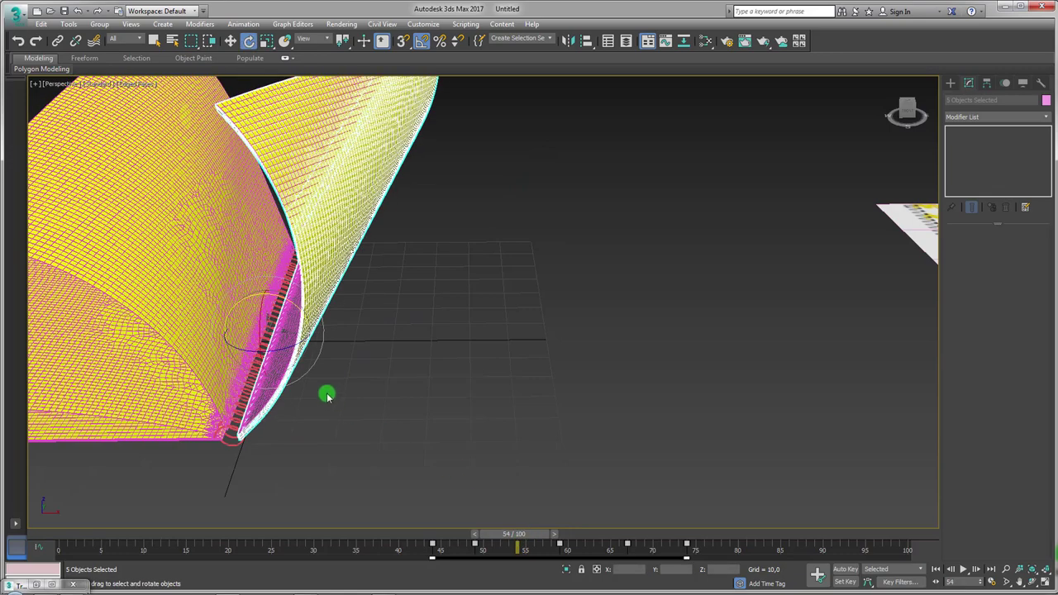
pyautogui.keyDown('alt'); pyautogui.moveTo(326, 397); pyautogui.dragTo(358, 410, button='middle'); pyautogui.keyUp('alt')
pyautogui.moveTo(508, 536)
pyautogui.mouseDown()
pyautogui.moveTo(484, 543)
pyautogui.moveTo(503, 488)
pyautogui.mouseUp()
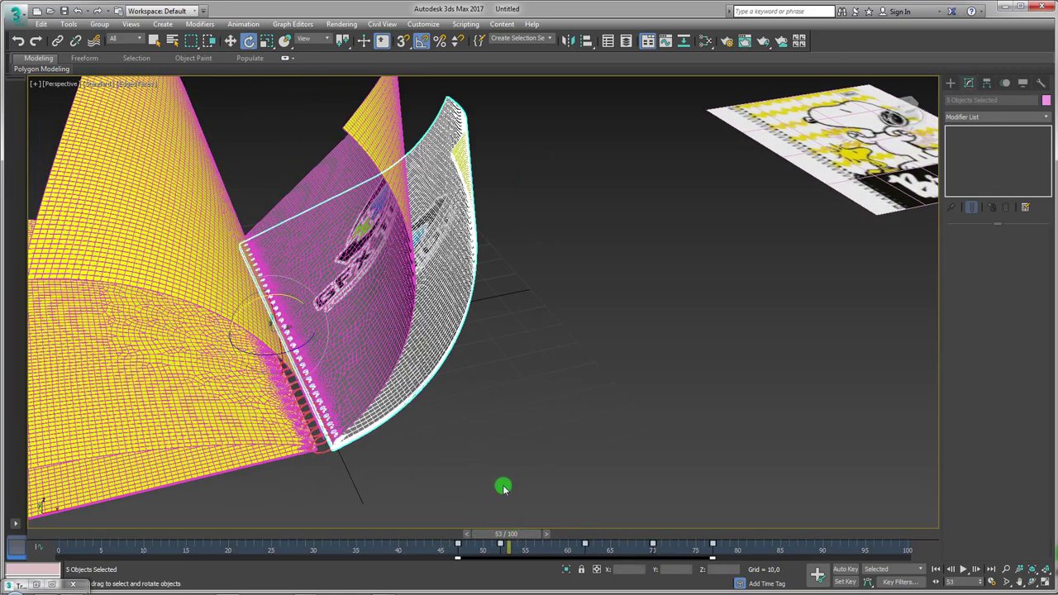
pyautogui.keyDown('alt'); pyautogui.click(450, 369); pyautogui.keyUp('alt')
pyautogui.moveTo(517, 542); pyautogui.dragTo(594, 535)
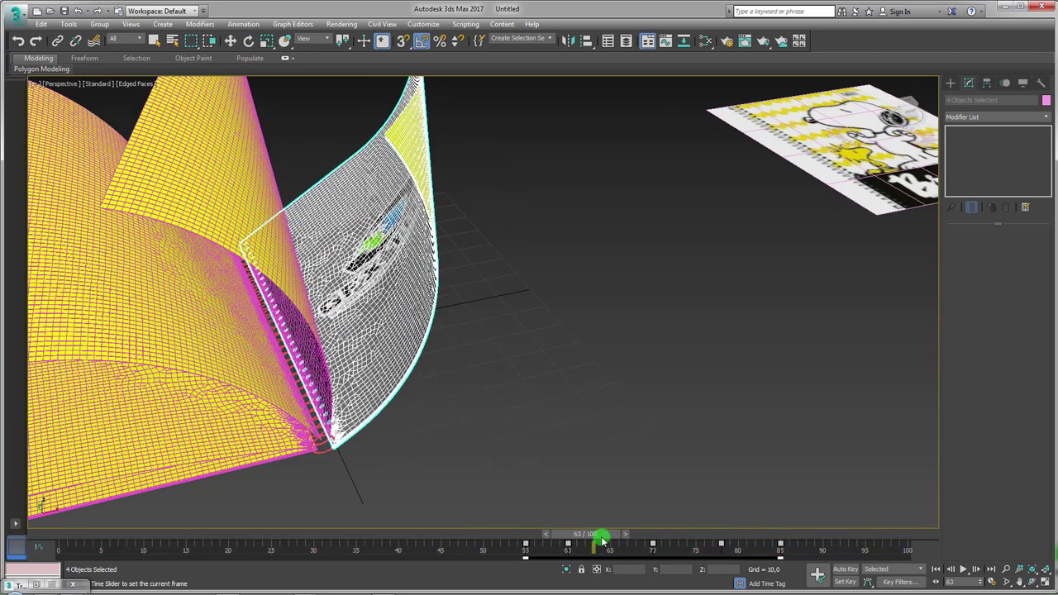
# Deselect one more page, play ahead to watch the turn, and select the curled page Rectangle001.
pyautogui.keyDown('alt'); pyautogui.click(367, 316); pyautogui.keyUp('alt')
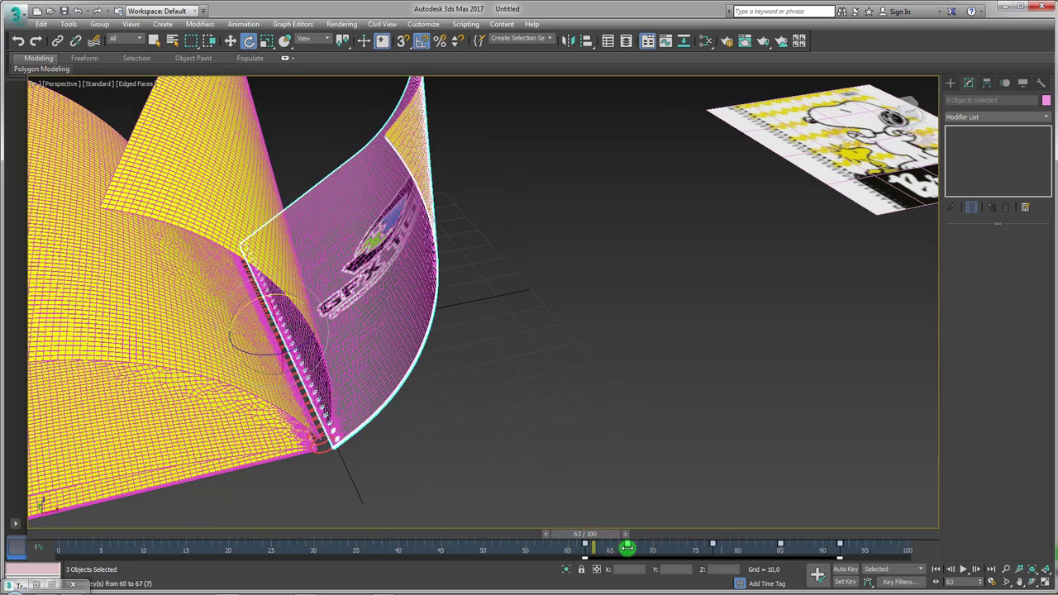
pyautogui.moveTo(585, 536); pyautogui.dragTo(763, 544)
pyautogui.press('e')
pyautogui.click(371, 326)
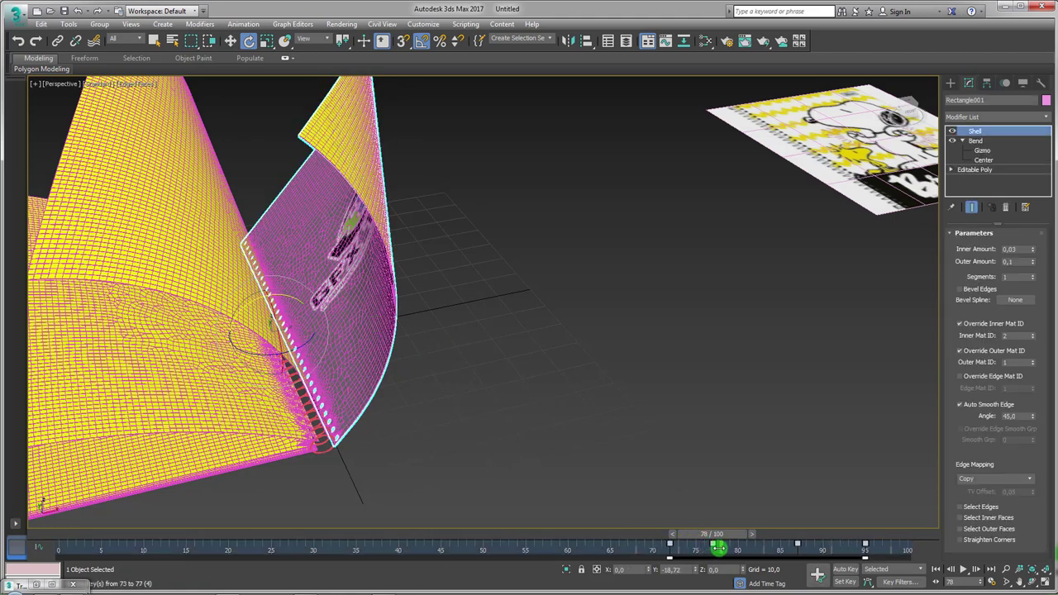
# Rewind to the closed notebook, zoom to fit both notebooks, and select page Rectangle009 with Rotate active.
pyautogui.click(378, 343)
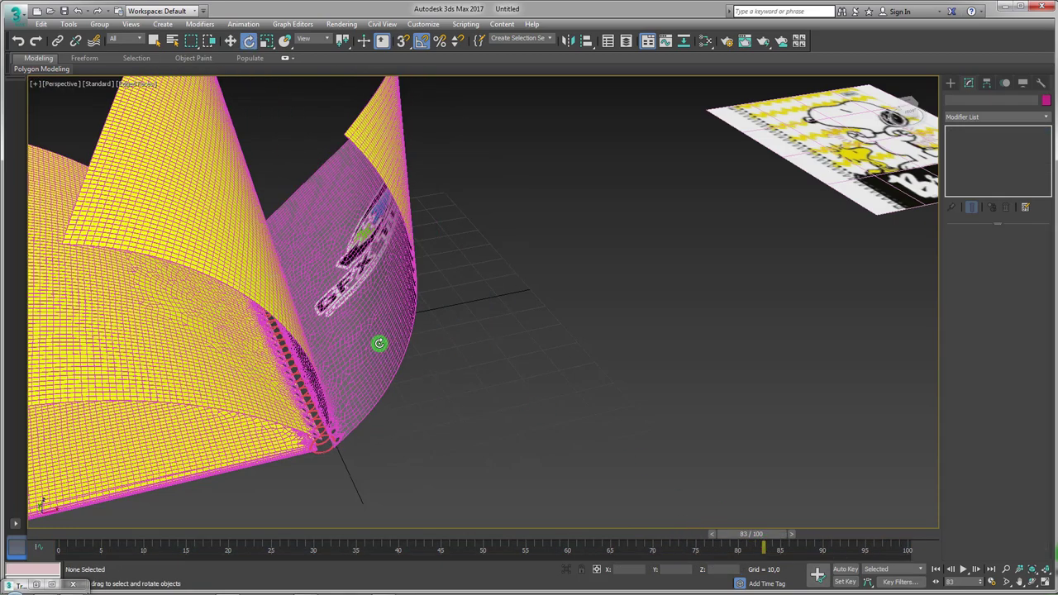
pyautogui.moveTo(771, 539)
pyautogui.mouseDown()
pyautogui.moveTo(76, 543)
pyautogui.moveTo(355, 542)
pyautogui.mouseUp()
pyautogui.press('z')
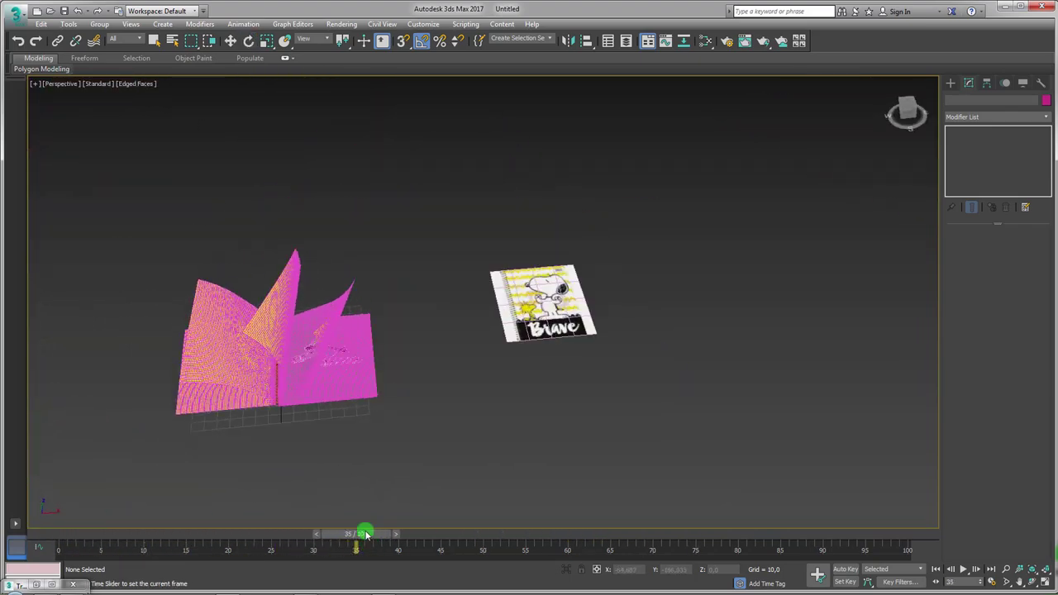
pyautogui.press('e')
pyautogui.scroll(3, 353, 340)
pyautogui.click(289, 281)
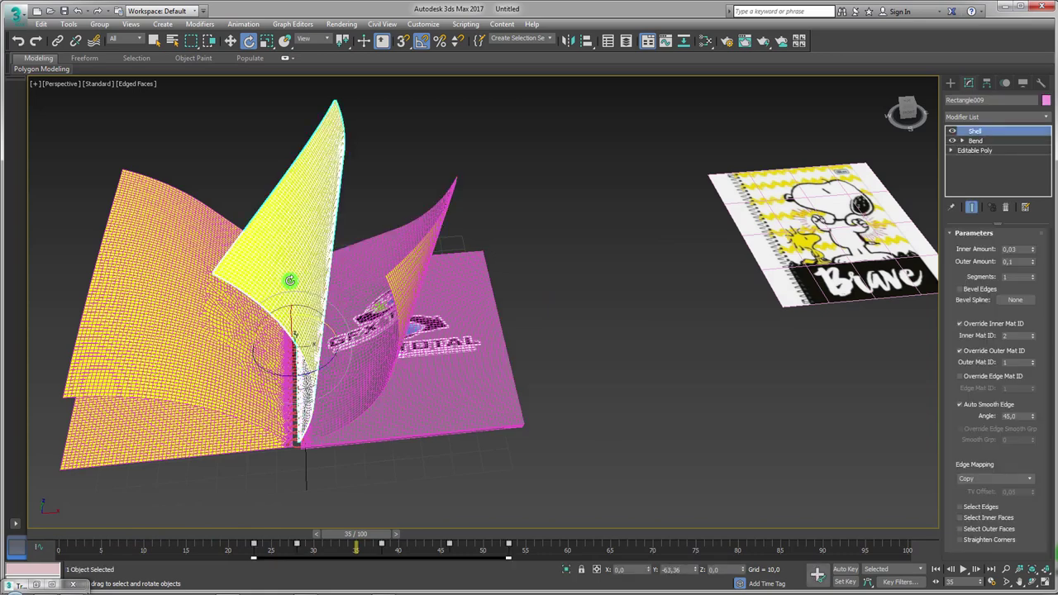
# With Auto Key on, key Rectangle009's Bend angle near -40 at frame 28 and -156.5 at frame 35.
pyautogui.moveTo(363, 536); pyautogui.dragTo(302, 537)
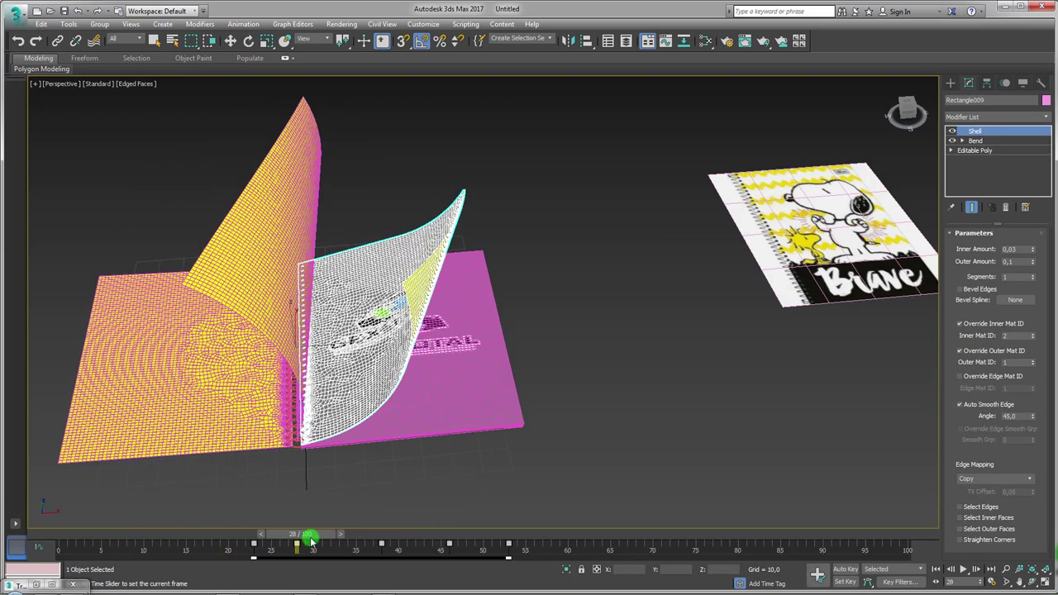
pyautogui.click(843, 569)
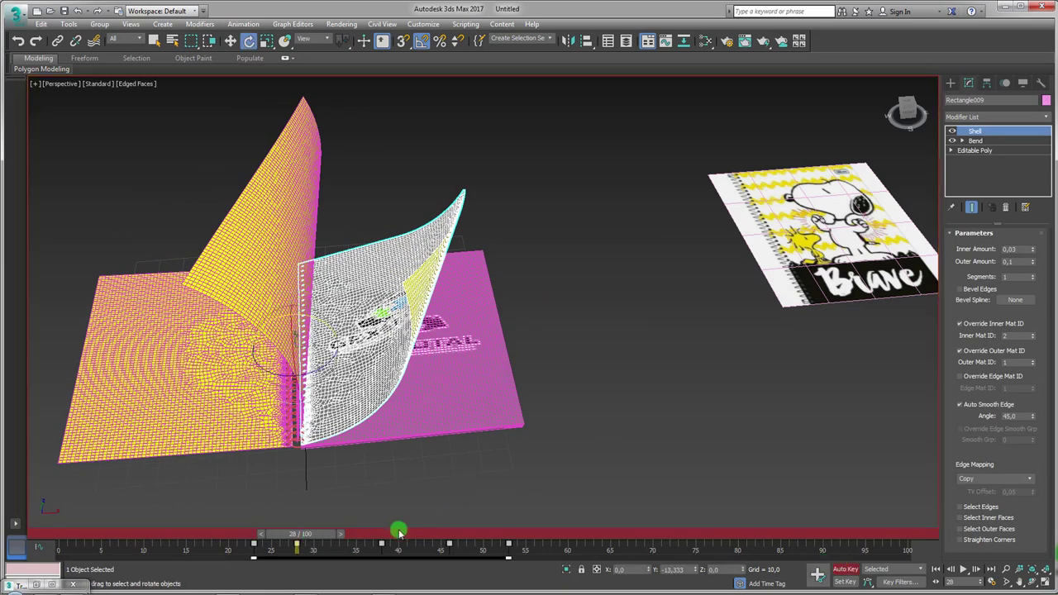
pyautogui.click(979, 142)
pyautogui.moveTo(1027, 254)
pyautogui.mouseDown()
pyautogui.moveTo(1027, 264)
pyautogui.moveTo(1020, 159)
pyautogui.mouseUp()
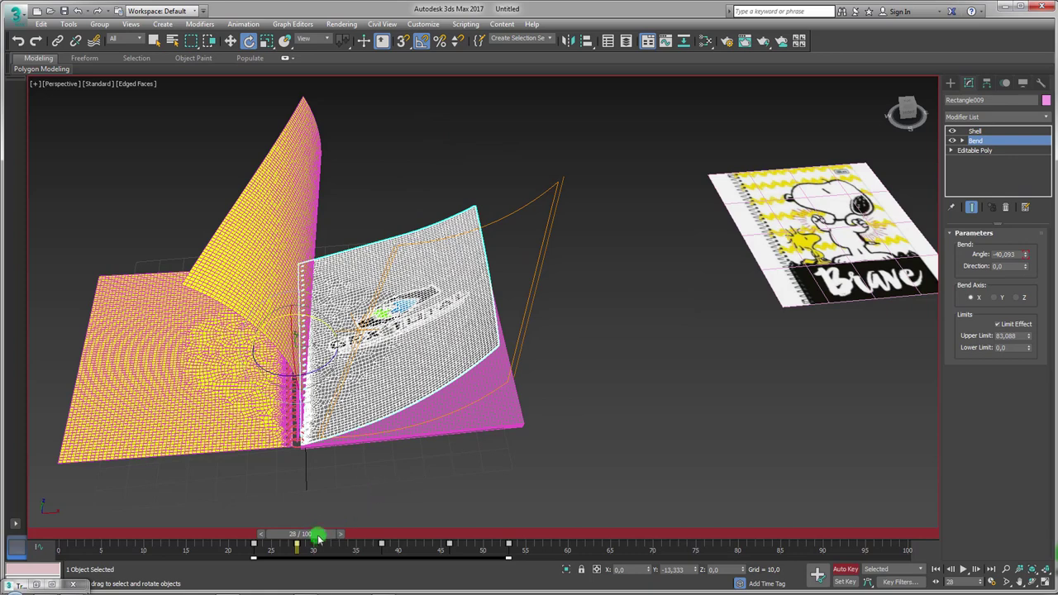
pyautogui.moveTo(318, 539); pyautogui.dragTo(400, 533)
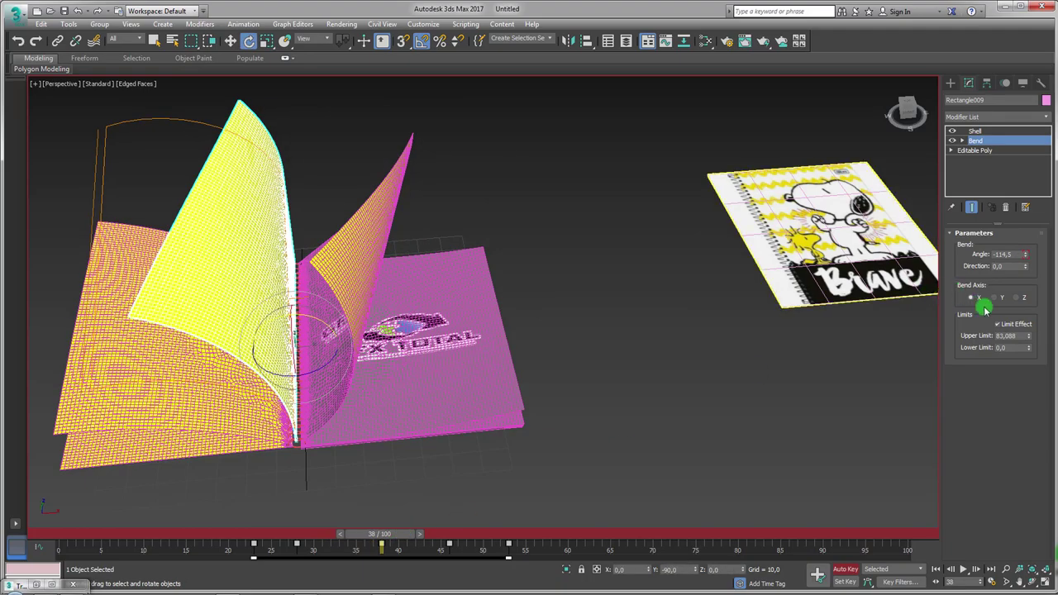
pyautogui.moveTo(1025, 254)
pyautogui.mouseDown()
pyautogui.moveTo(1027, 329)
pyautogui.moveTo(1025, 308)
pyautogui.mouseUp()
pyautogui.moveTo(885, 300)
pyautogui.keyDown('alt'); pyautogui.mouseDown(button='middle')
pyautogui.moveTo(396, 300)
pyautogui.moveTo(408, 259)
pyautogui.moveTo(586, 298)
pyautogui.mouseUp(button='middle'); pyautogui.keyUp('alt')
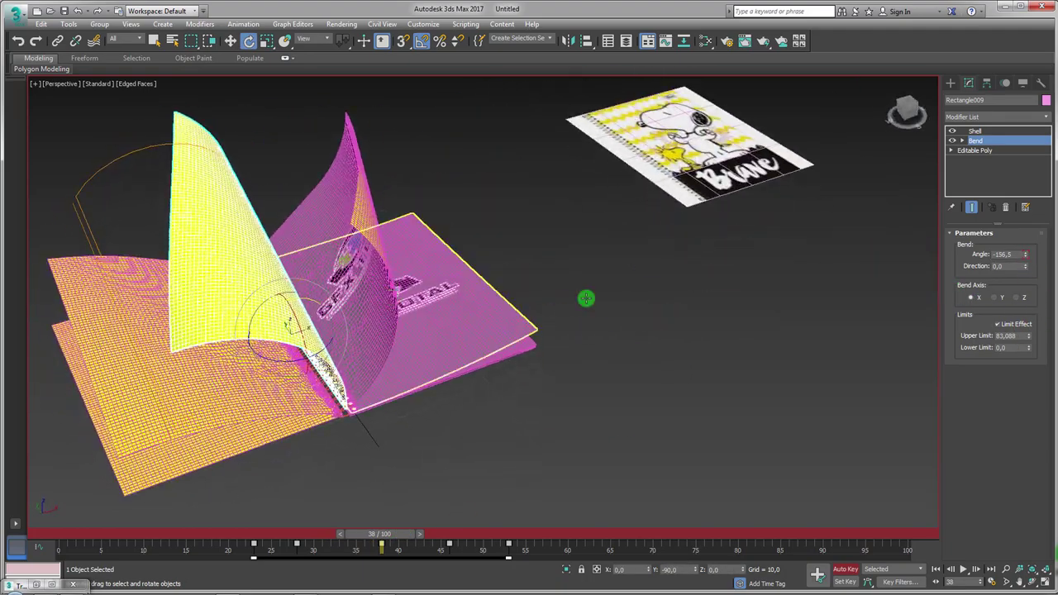
# Select Rectangle008 and key its Bend angle to -5.5 at frame 44, then move to frame 51.
pyautogui.moveTo(391, 535); pyautogui.dragTo(419, 534)
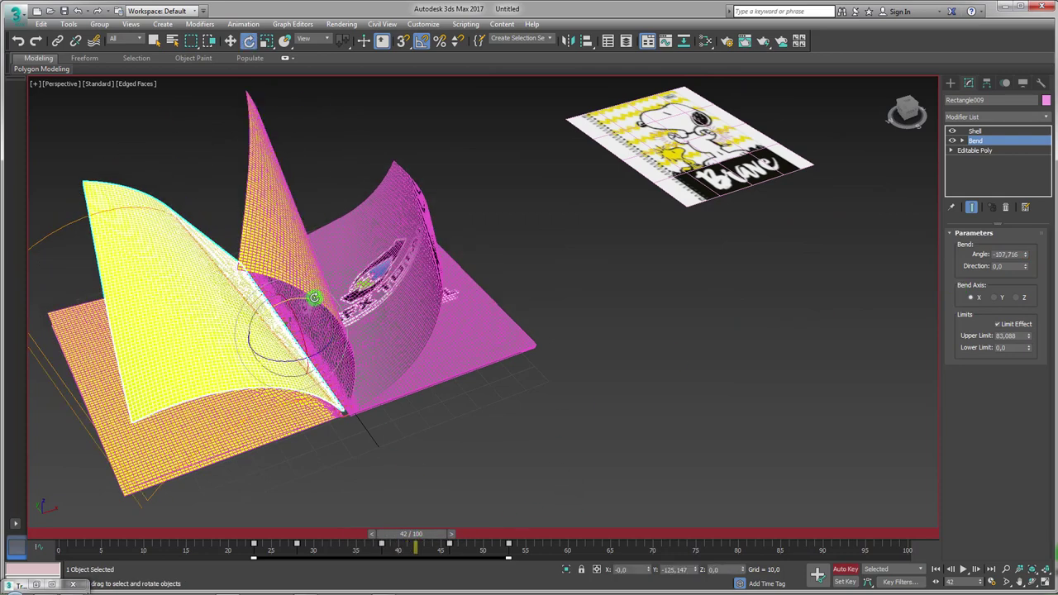
pyautogui.click(307, 289)
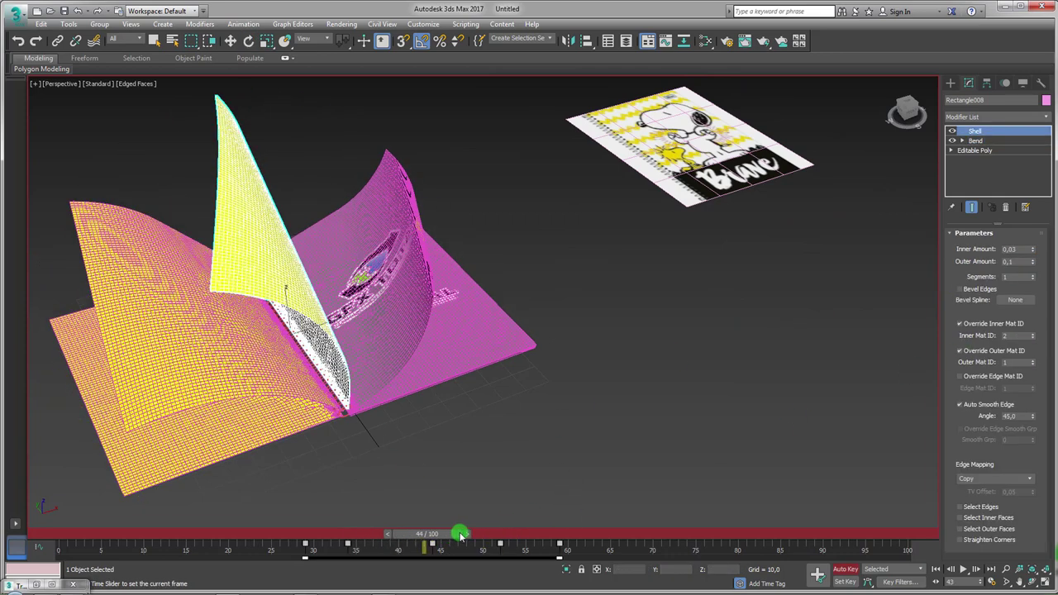
pyautogui.moveTo(440, 537); pyautogui.dragTo(459, 535)
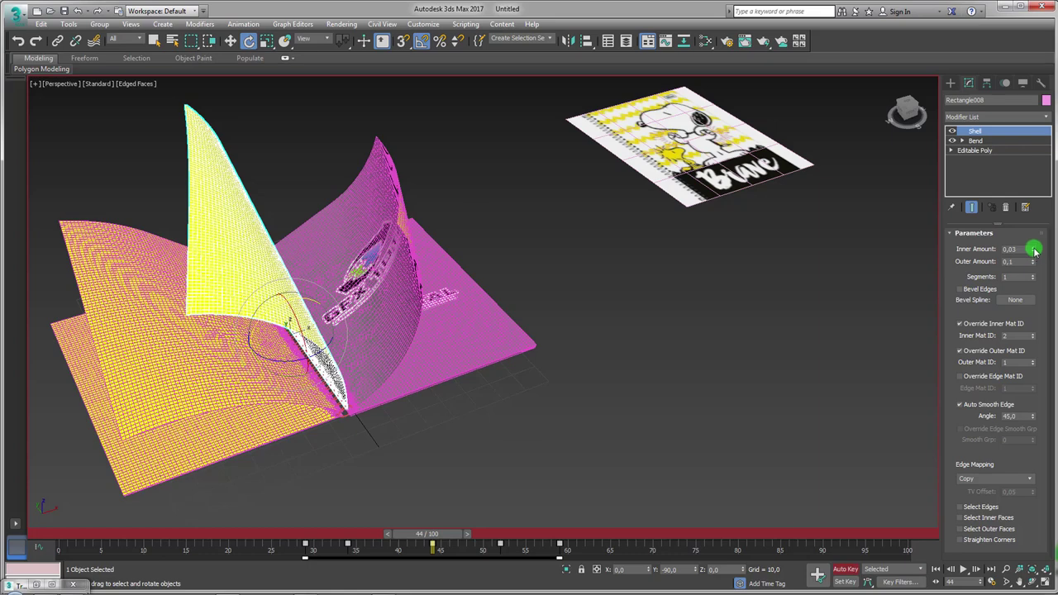
pyautogui.click(986, 143)
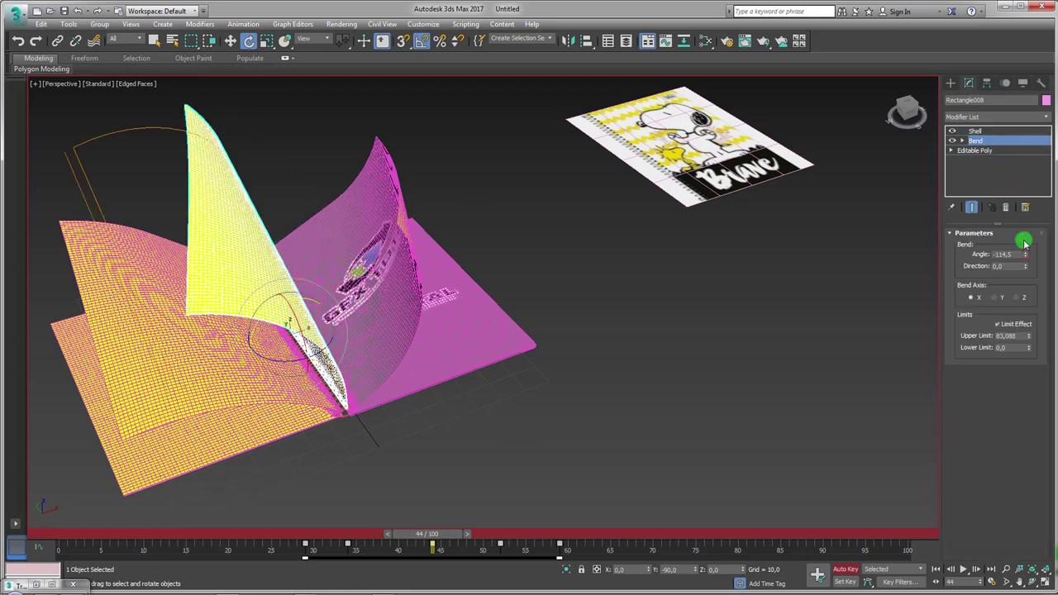
pyautogui.moveTo(1027, 256); pyautogui.dragTo(1016, 131)
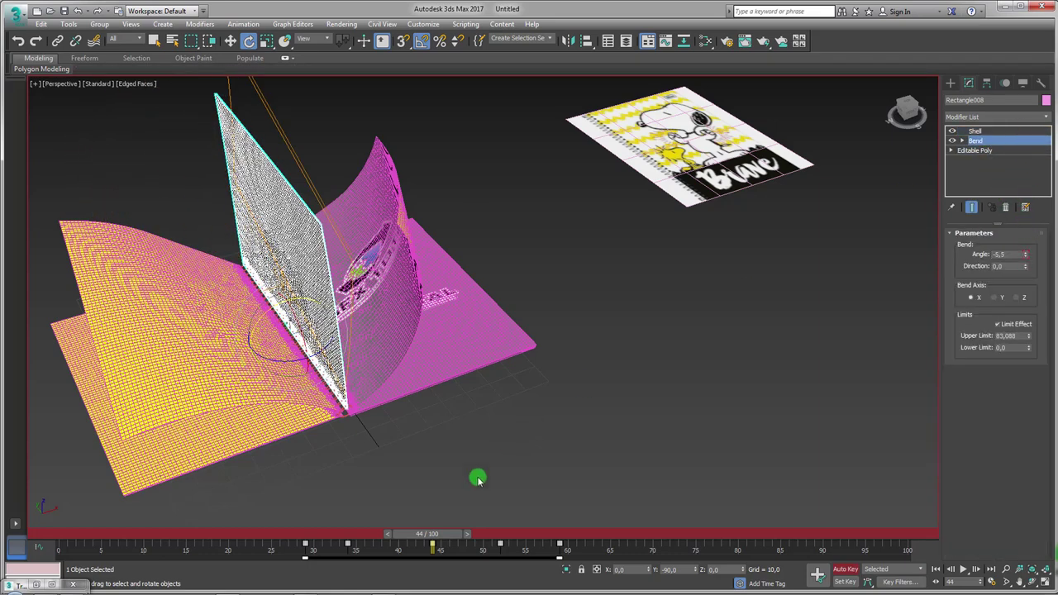
pyautogui.moveTo(446, 538); pyautogui.dragTo(495, 536)
# Key Rectangle008's bend to about -116 at frame 51 and curl Rectangle006 to -182.5 at frame 59.
pyautogui.click(975, 131)
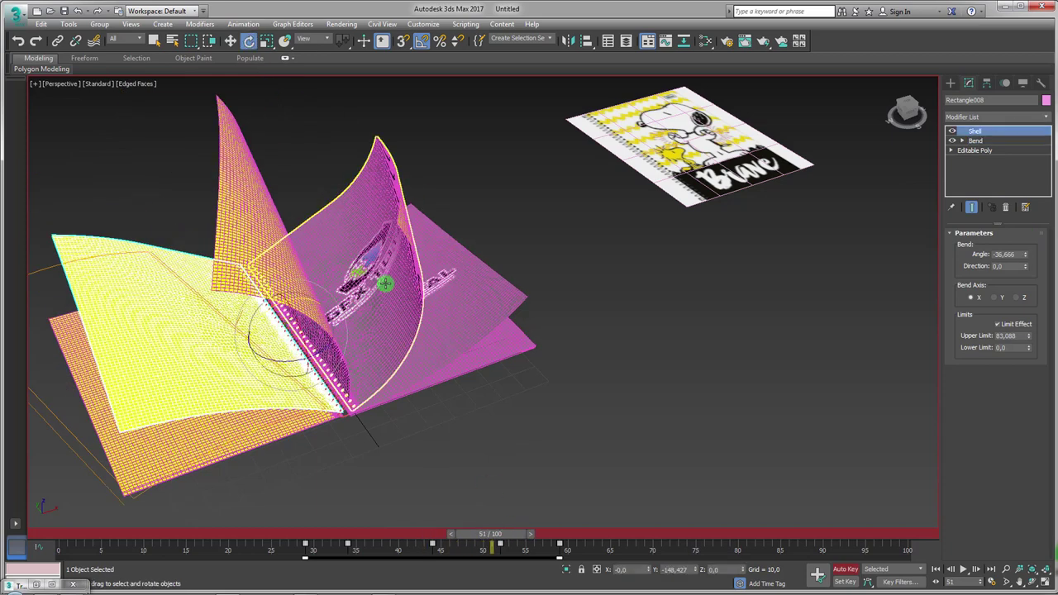
pyautogui.click(983, 140)
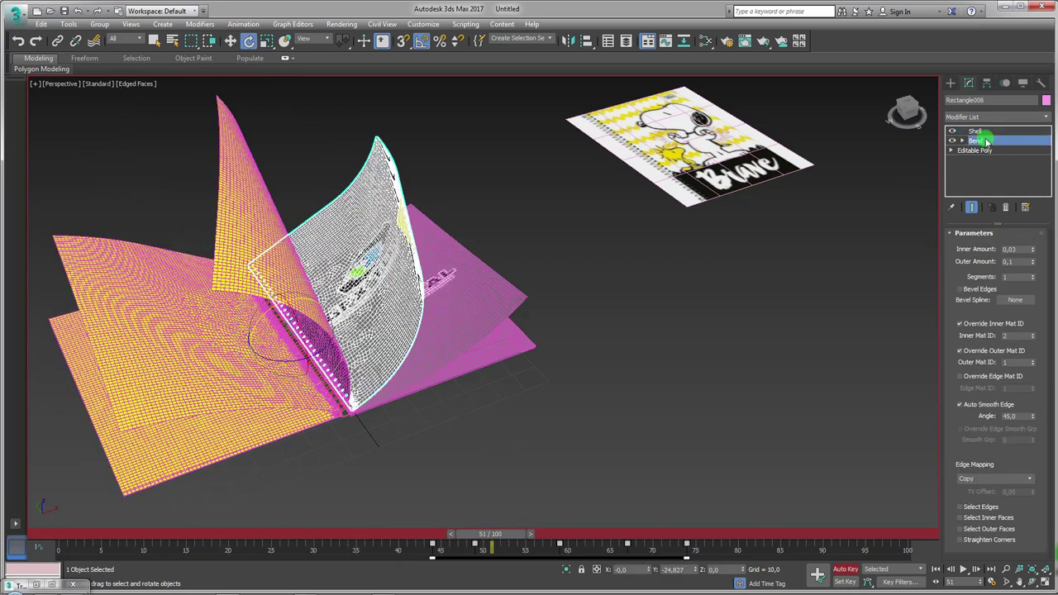
pyautogui.moveTo(1026, 250); pyautogui.dragTo(1025, 247)
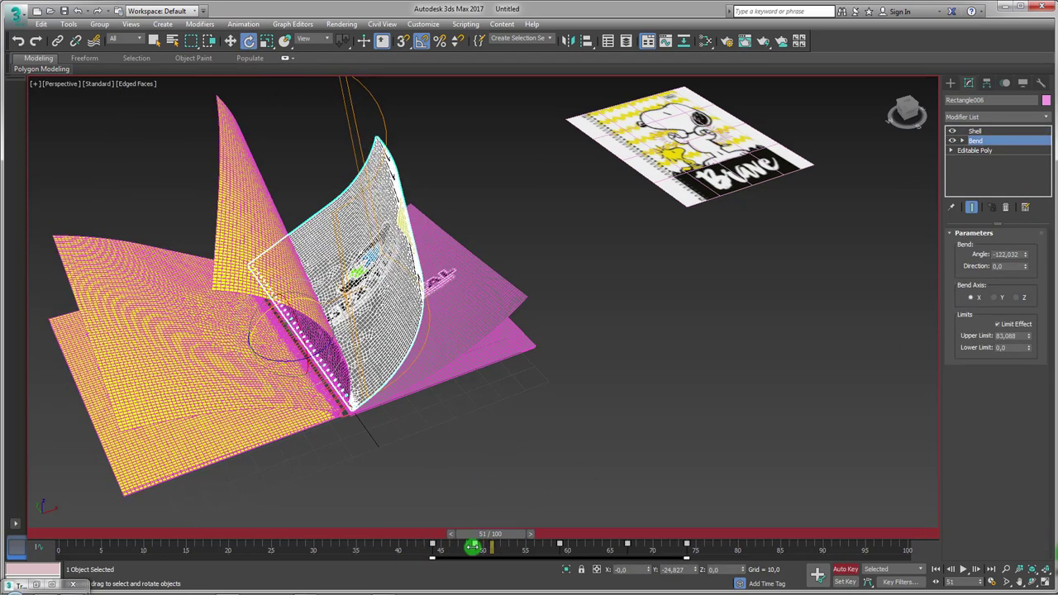
pyautogui.moveTo(496, 534); pyautogui.dragTo(571, 533)
pyautogui.press('e')
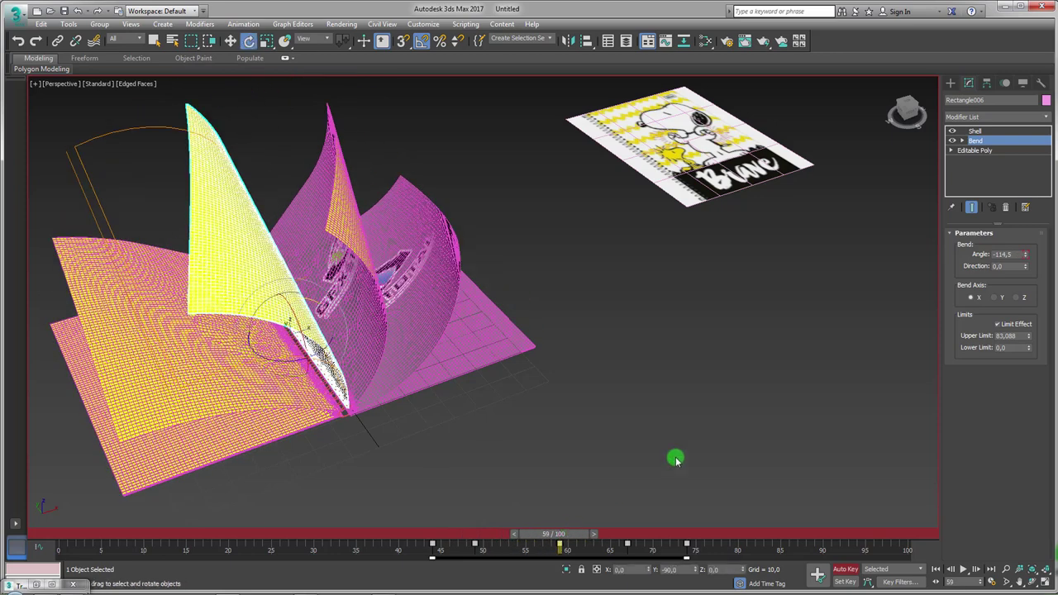
pyautogui.moveTo(1027, 257); pyautogui.dragTo(1024, 330)
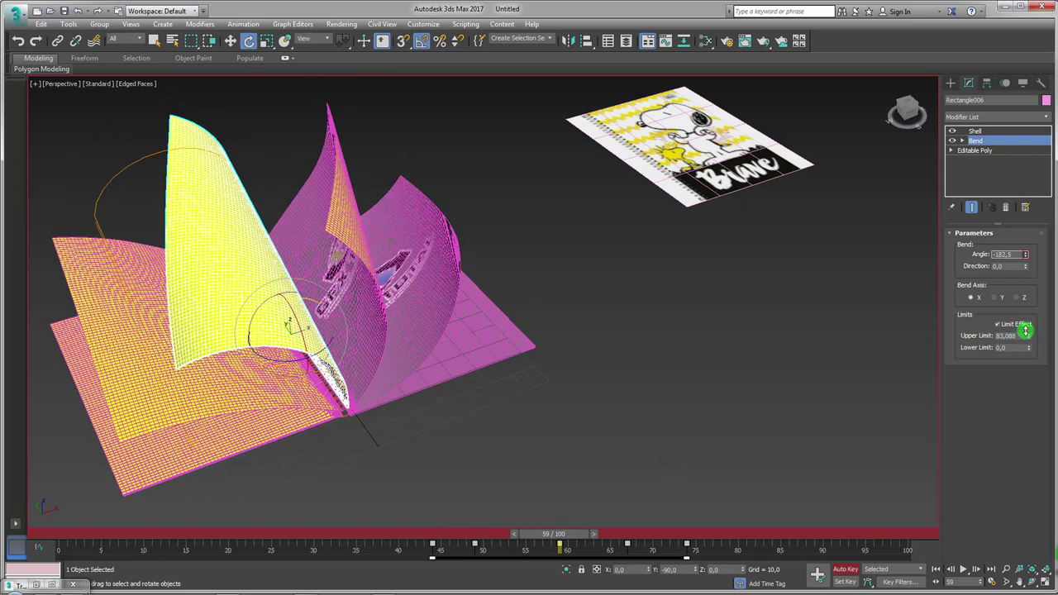
# Key Rectangle005's Bend angle to -61.5 at frame 64, then scrub back to check the flips.
pyautogui.moveTo(551, 537); pyautogui.dragTo(579, 533)
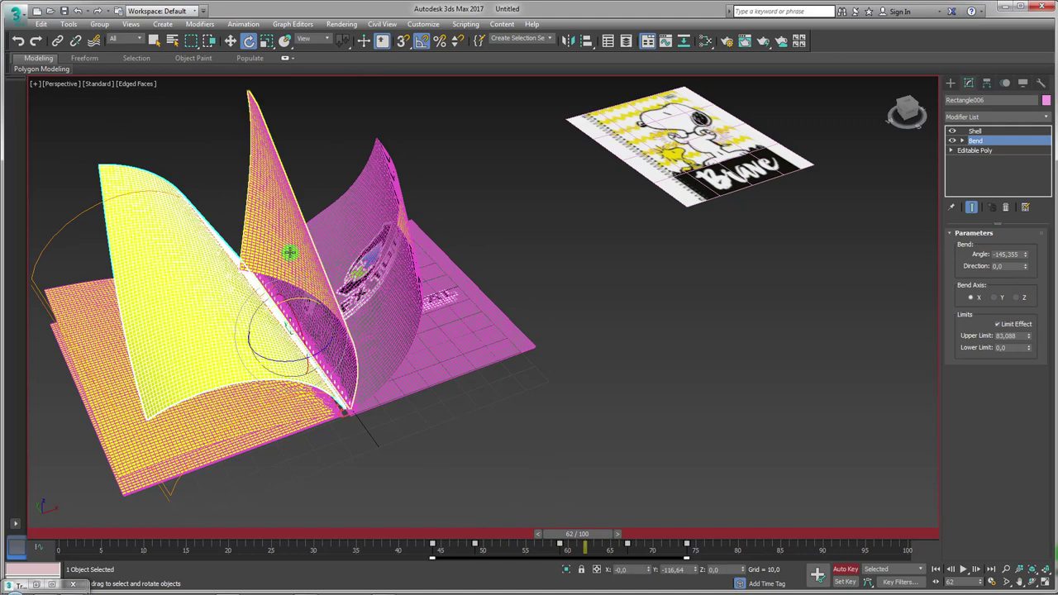
pyautogui.click(290, 254)
pyautogui.click(987, 141)
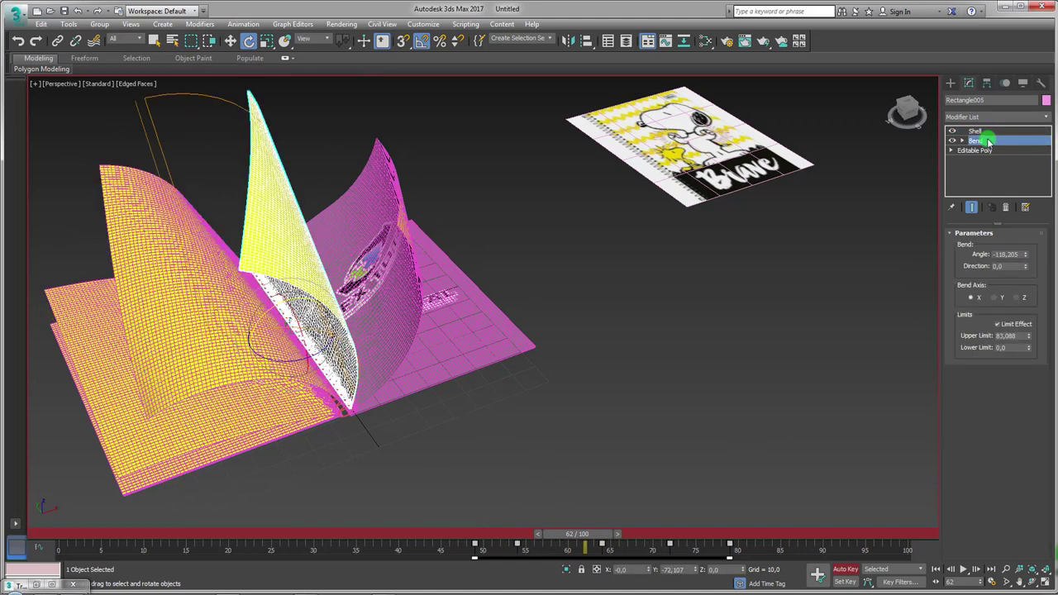
pyautogui.moveTo(599, 539); pyautogui.dragTo(618, 533)
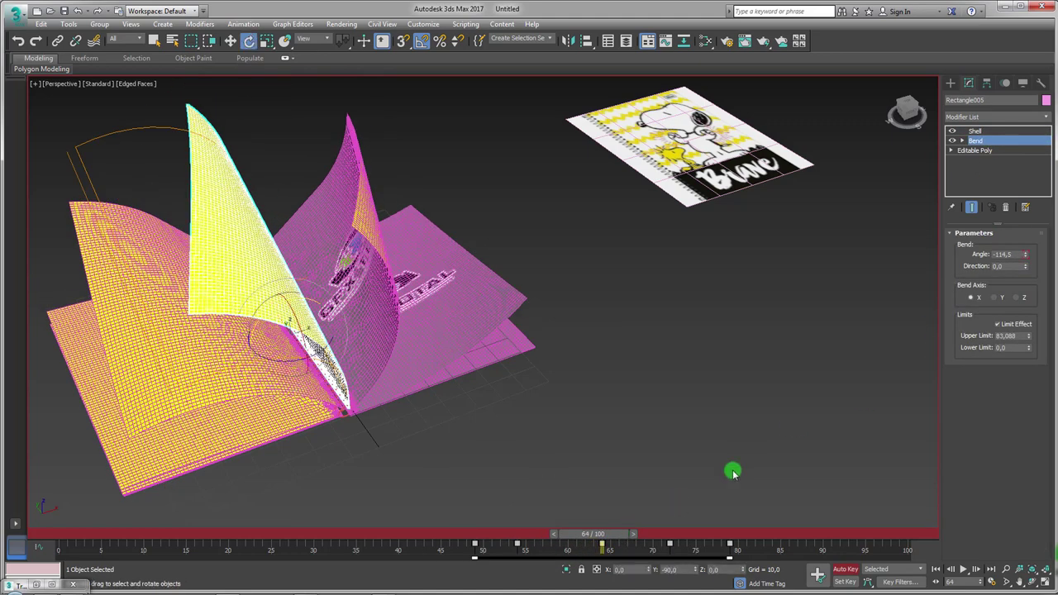
pyautogui.moveTo(1025, 258); pyautogui.dragTo(1024, 196)
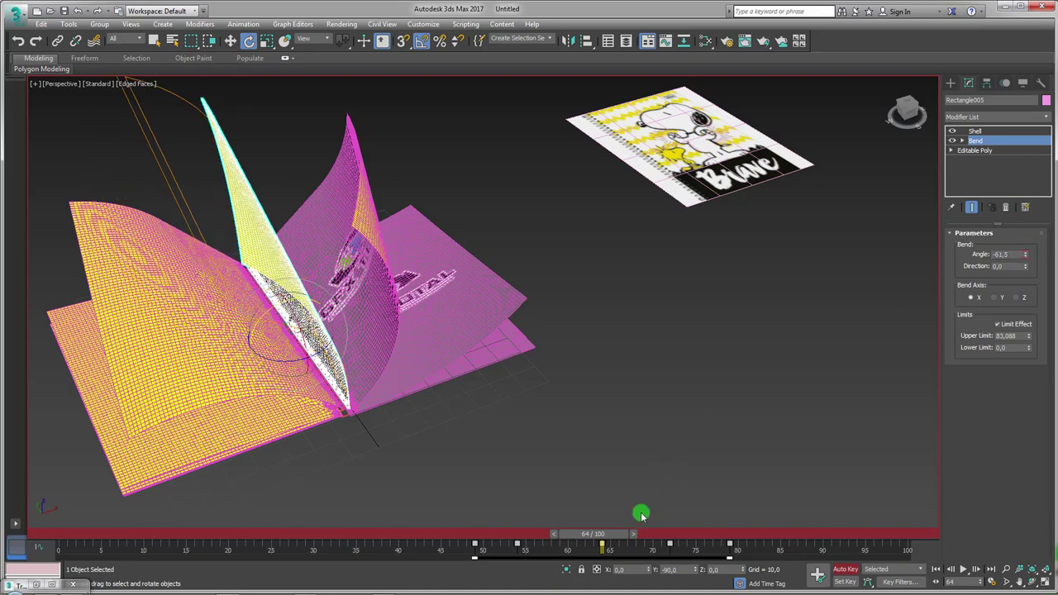
pyautogui.moveTo(611, 534)
pyautogui.mouseDown()
pyautogui.moveTo(725, 538)
pyautogui.moveTo(49, 542)
pyautogui.moveTo(228, 543)
pyautogui.mouseUp()
pyautogui.press('e')
pyautogui.moveTo(413, 472)
pyautogui.keyDown('alt'); pyautogui.mouseDown(button='middle')
pyautogui.moveTo(340, 475)
pyautogui.moveTo(399, 473)
pyautogui.mouseUp(button='middle'); pyautogui.keyUp('alt')
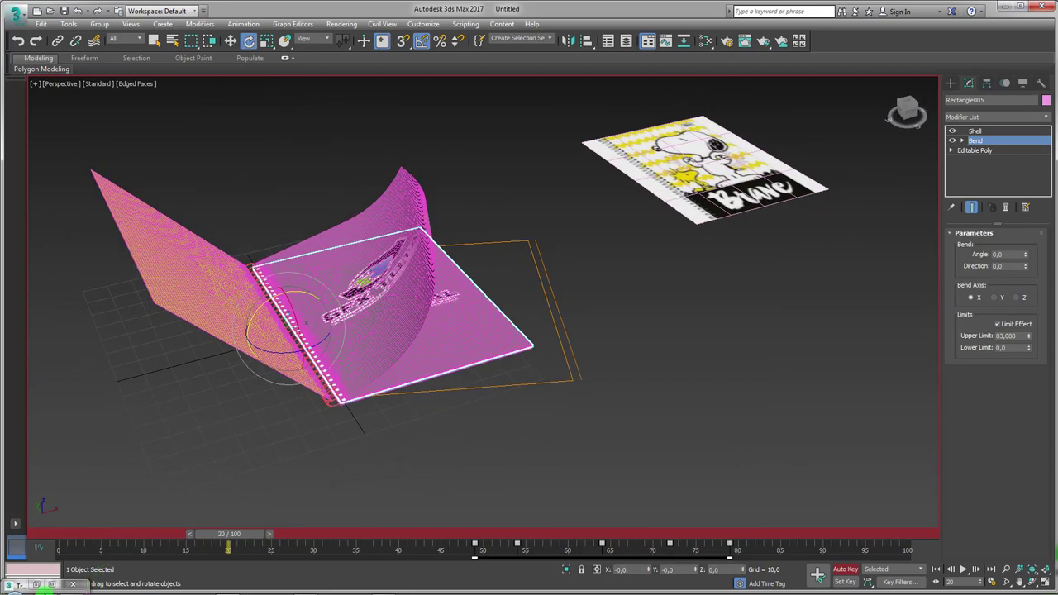
# Drop desenhos_0000_Group 10 and, at frame 32, desenhos_0001_Group 9 onto the first pages.
pyautogui.click(119, 515)
pyautogui.moveTo(533, 368); pyautogui.dragTo(736, 382, button='middle')
pyautogui.moveTo(20, 585)
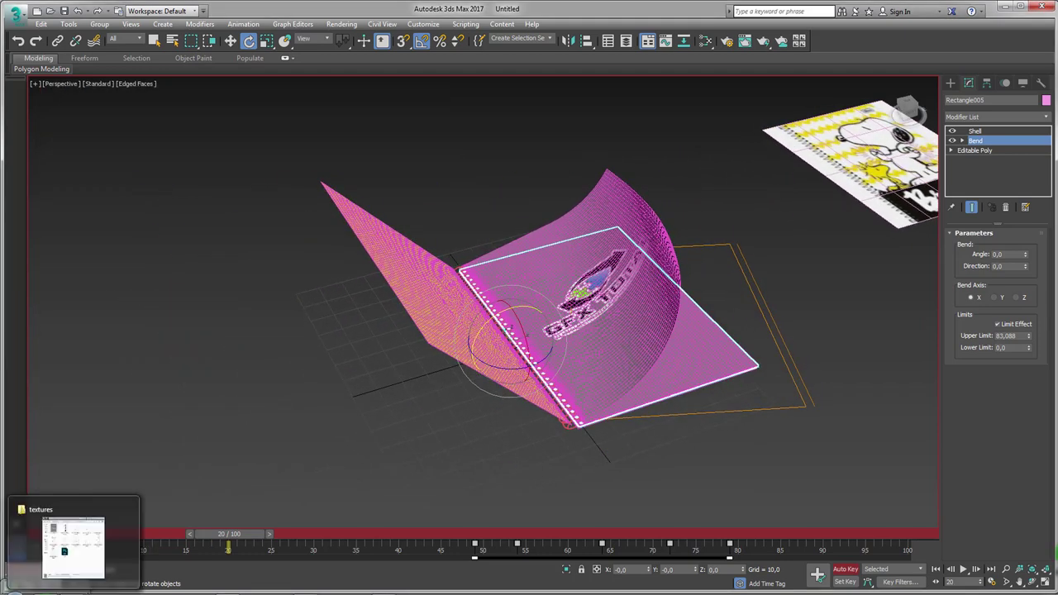
pyautogui.click(133, 542)
pyautogui.keyDown('alt'); pyautogui.moveTo(666, 420); pyautogui.dragTo(674, 424, button='middle'); pyautogui.keyUp('alt')
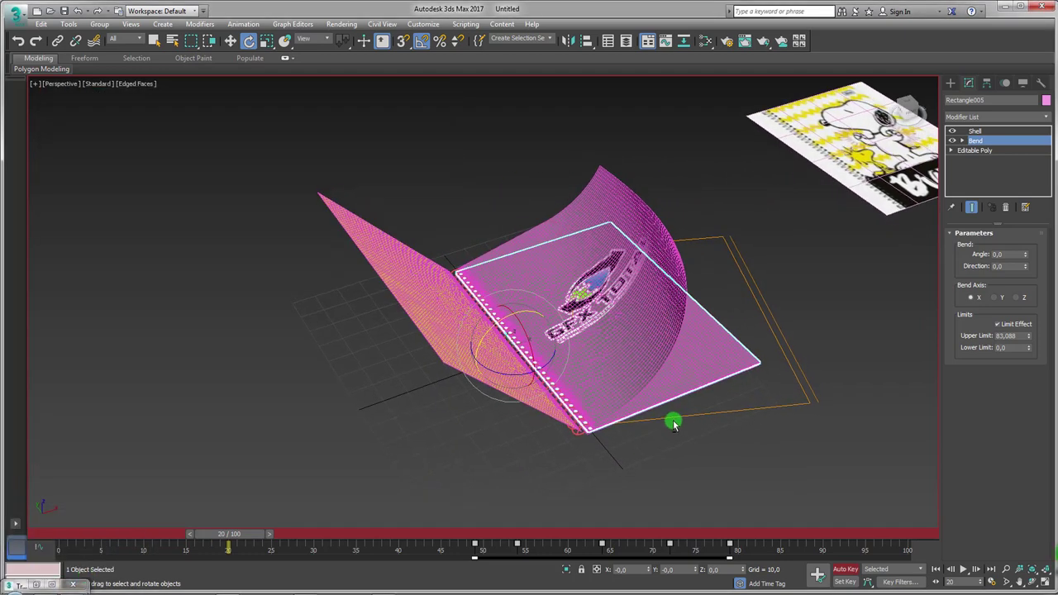
pyautogui.click(37, 584)
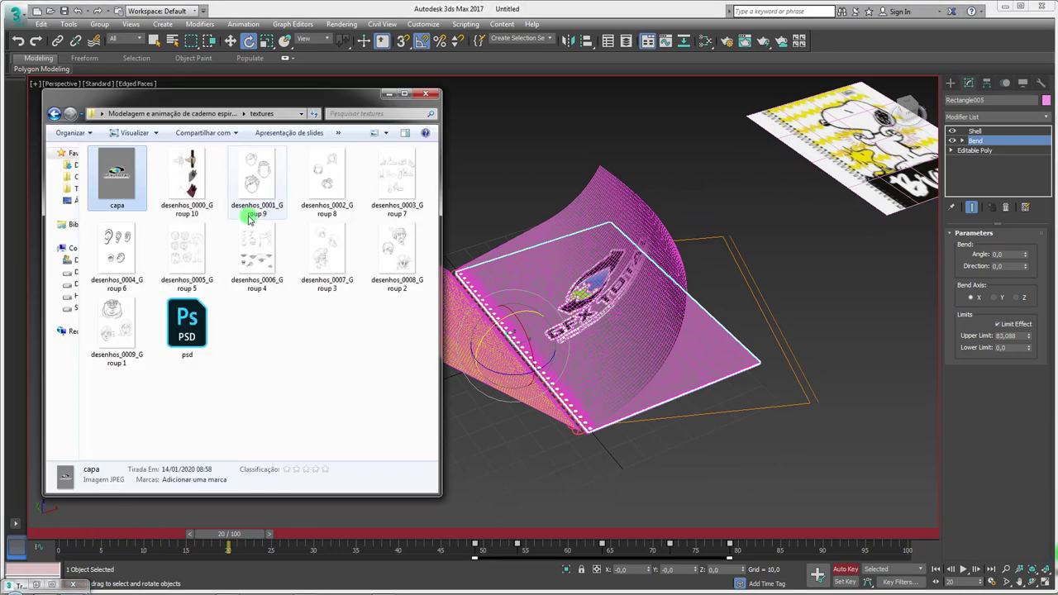
pyautogui.moveTo(187, 175); pyautogui.dragTo(567, 292)
pyautogui.moveTo(609, 254); pyautogui.dragTo(609, 254)
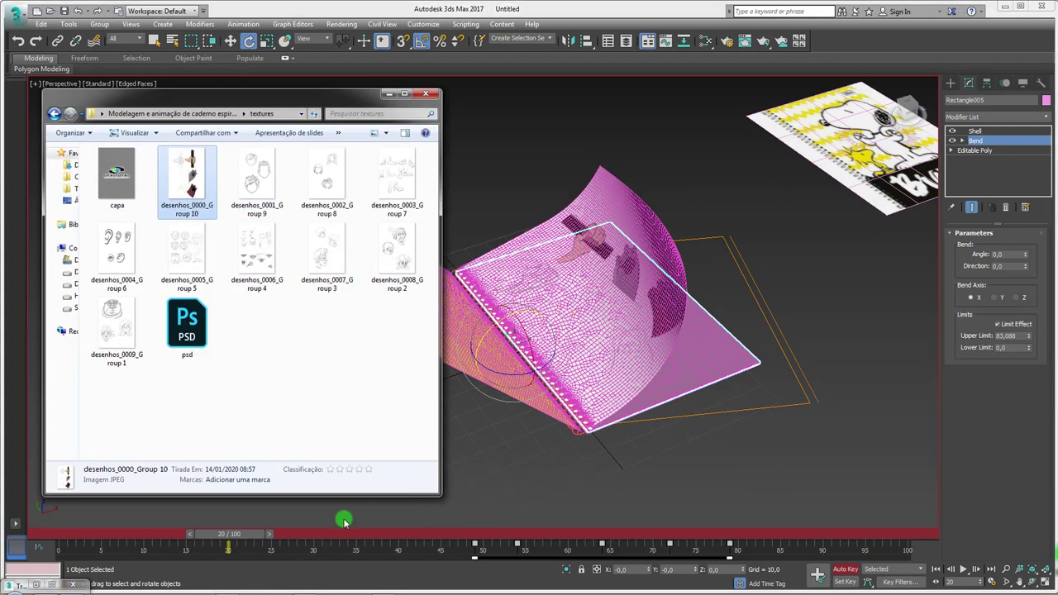
pyautogui.moveTo(229, 539)
pyautogui.mouseDown()
pyautogui.moveTo(309, 535)
pyautogui.moveTo(283, 534)
pyautogui.mouseUp()
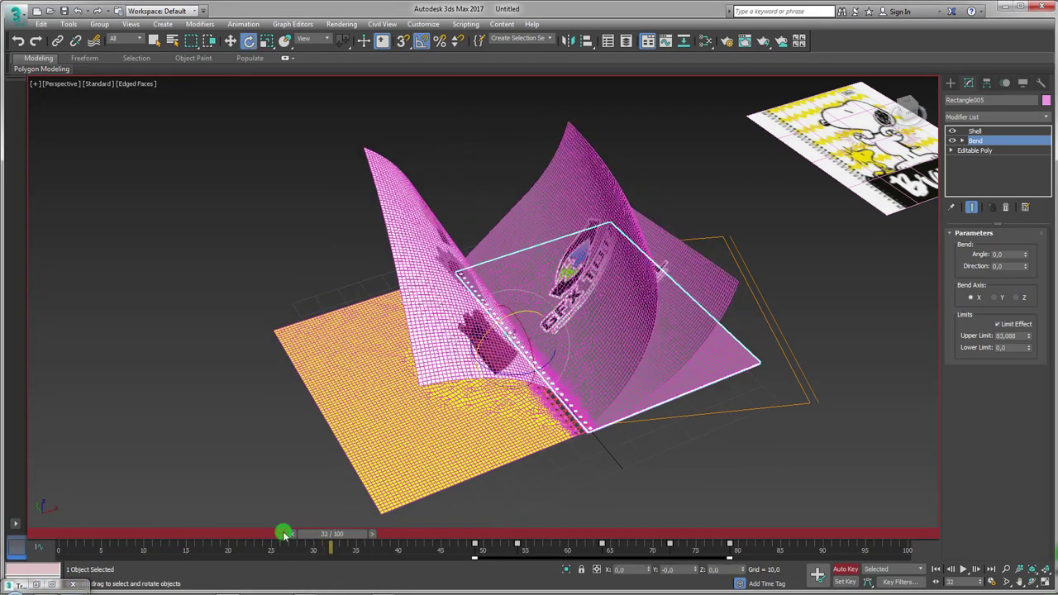
pyautogui.click(37, 584)
pyautogui.moveTo(265, 172)
pyautogui.mouseDown()
pyautogui.moveTo(562, 205)
pyautogui.moveTo(517, 370)
pyautogui.mouseUp()
# At frame 41, apply desenhos_0002_Group 8, desenhos_0003_Group 7 and desenhos_0004_Group 6 to bent pages.
pyautogui.moveTo(328, 537); pyautogui.dragTo(406, 535)
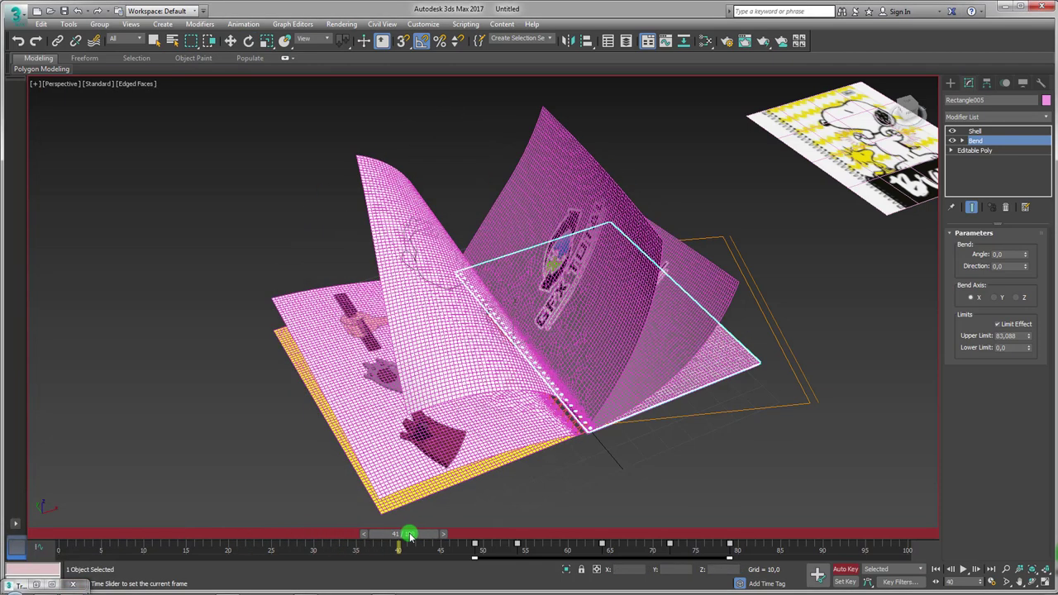
pyautogui.click(37, 584)
pyautogui.click(344, 187)
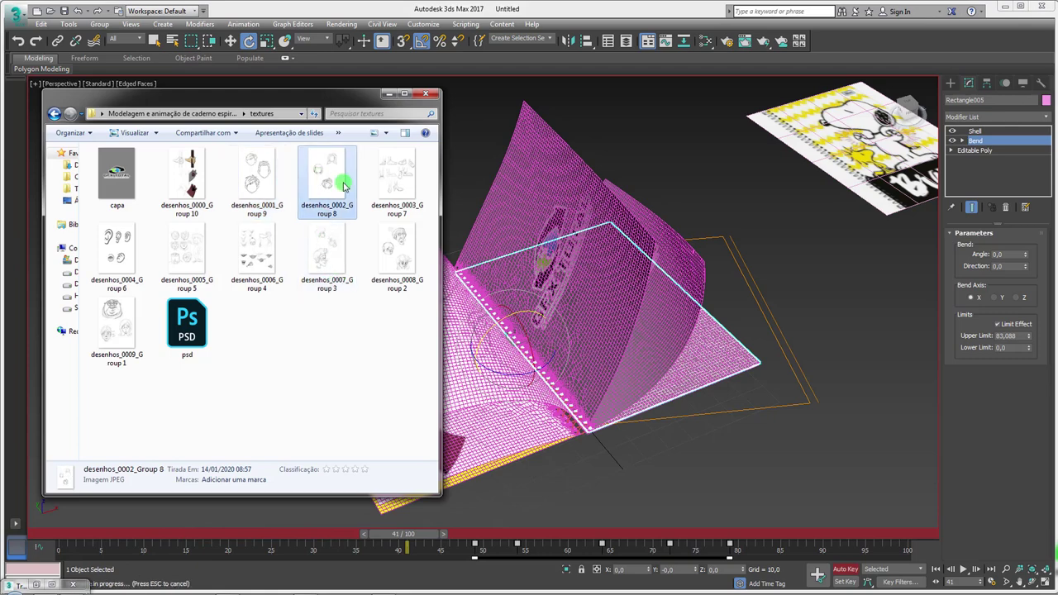
pyautogui.moveTo(572, 206); pyautogui.dragTo(572, 208)
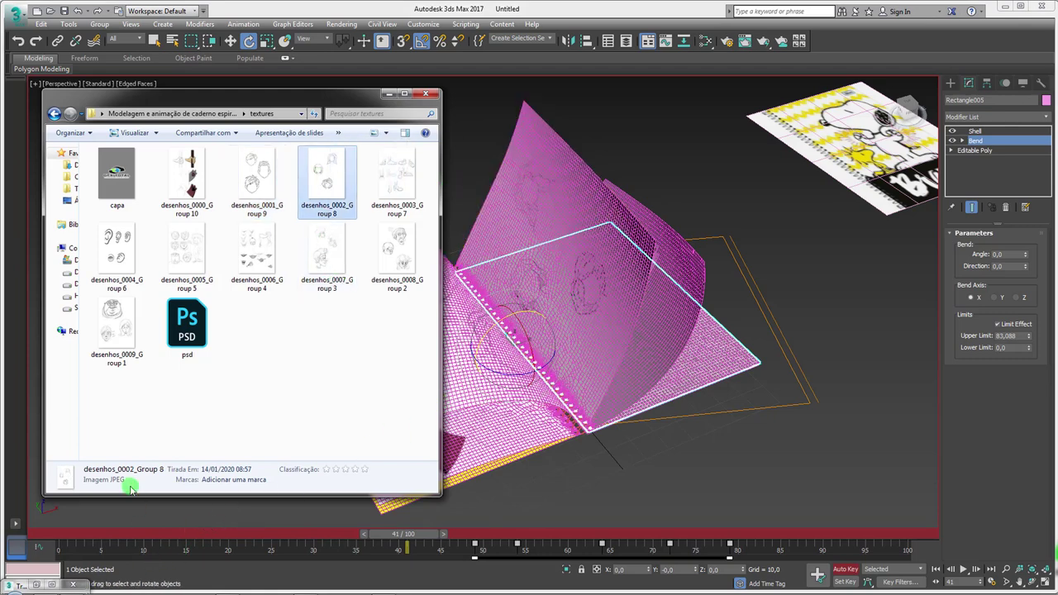
pyautogui.moveTo(382, 198); pyautogui.dragTo(651, 202)
pyautogui.moveTo(678, 244); pyautogui.dragTo(678, 246)
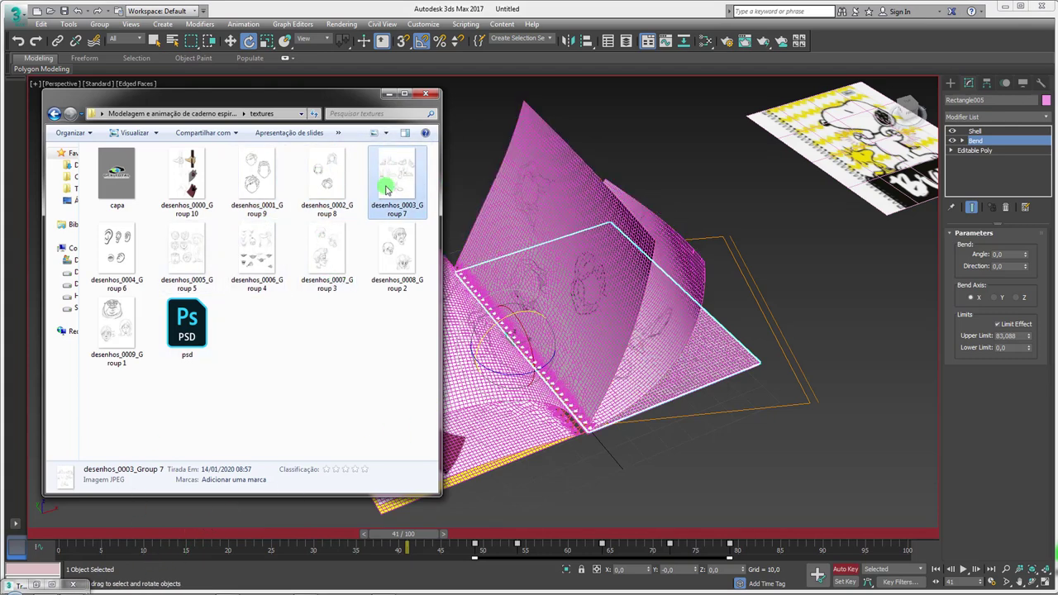
pyautogui.moveTo(120, 248); pyautogui.dragTo(709, 366)
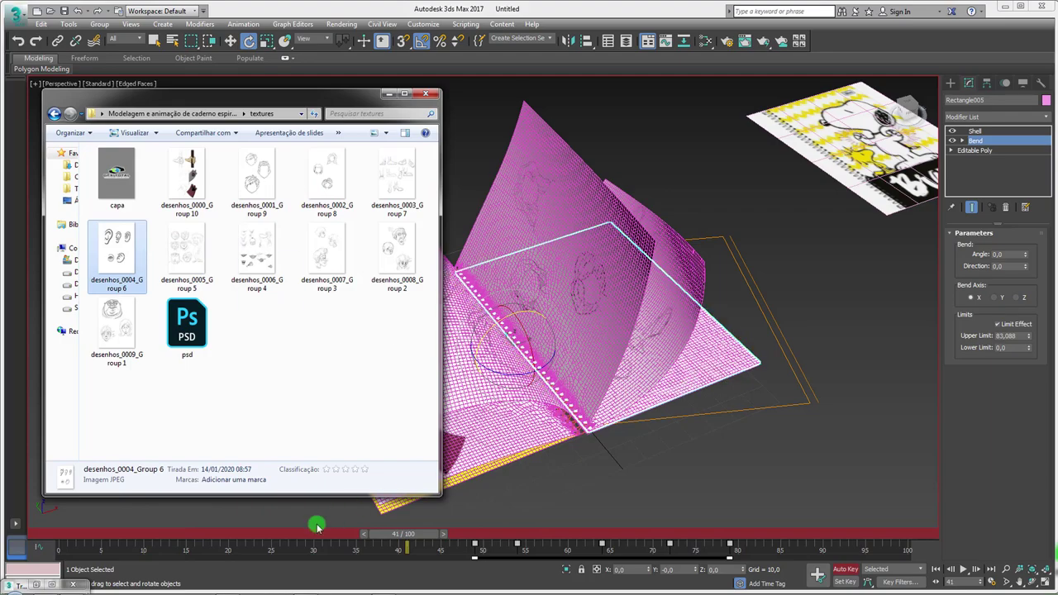
# Around frames 59–64, apply desenhos_0005_Group 5 through desenhos_0007_Group 3 to the next pages.
pyautogui.moveTo(408, 537); pyautogui.dragTo(594, 535)
pyautogui.press('e')
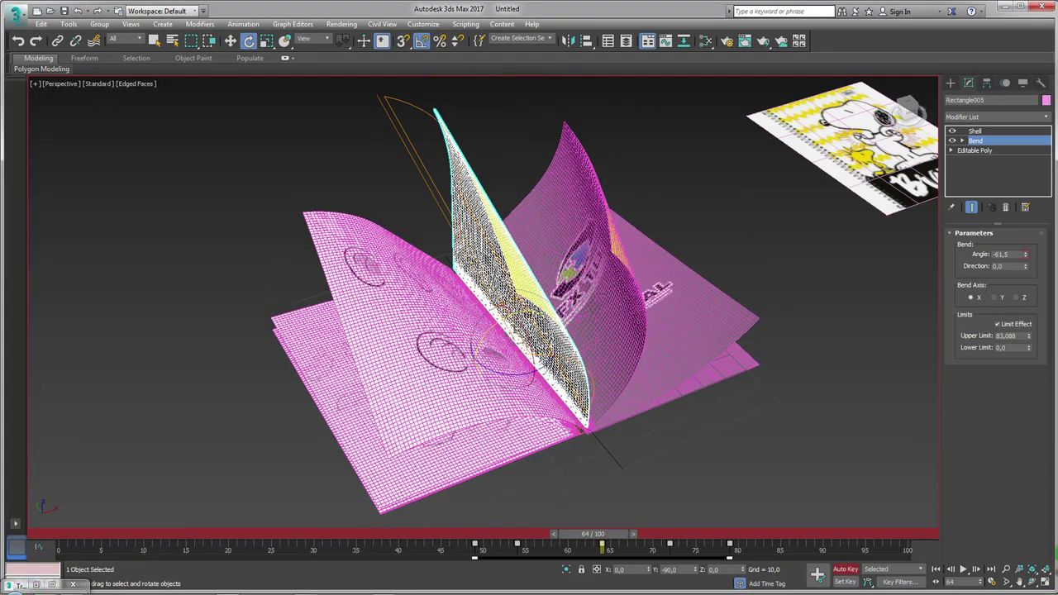
pyautogui.hotkey('alt', 'Tab')
pyautogui.moveTo(187, 248); pyautogui.dragTo(524, 280)
pyautogui.moveTo(247, 252); pyautogui.dragTo(567, 259)
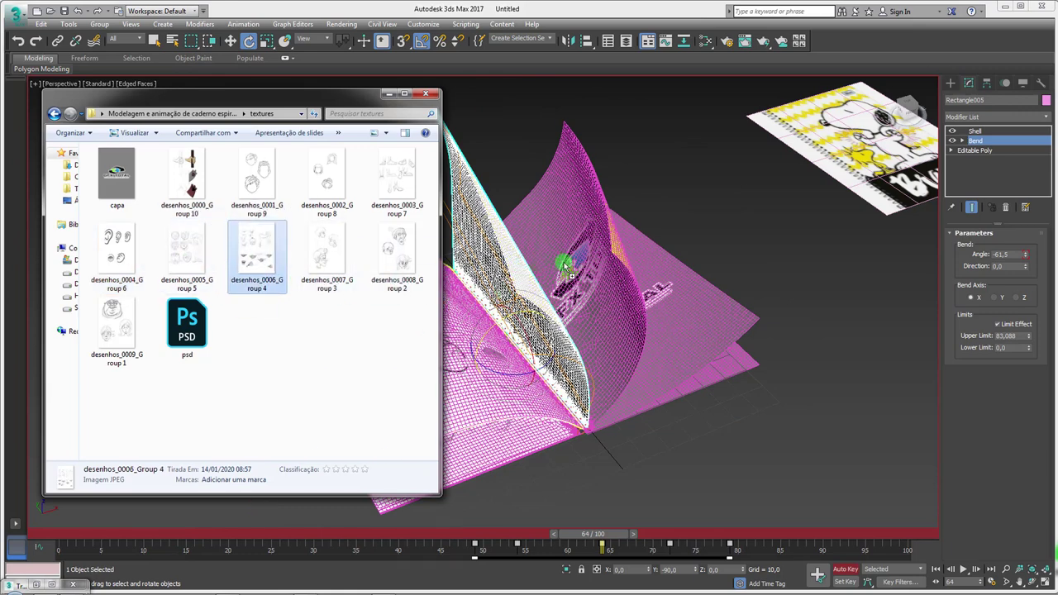
pyautogui.moveTo(314, 245); pyautogui.dragTo(626, 317)
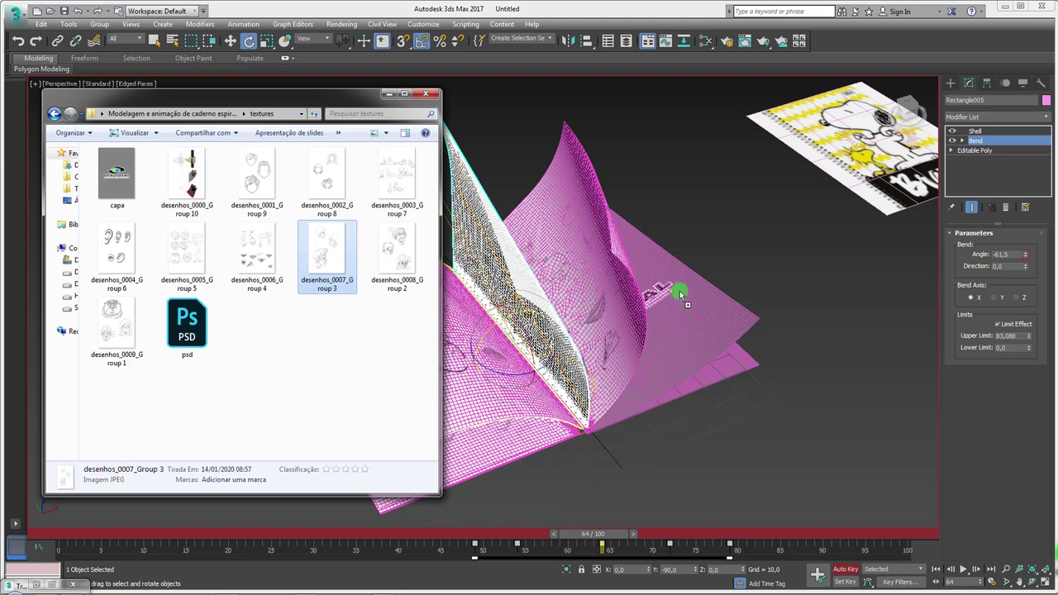
pyautogui.moveTo(679, 295); pyautogui.dragTo(679, 296)
# At frames 73 and 80, apply desenhos_0008_Group 2 and desenhos_0009_Group 1 to the remaining pages.
pyautogui.moveTo(607, 532); pyautogui.dragTo(689, 536)
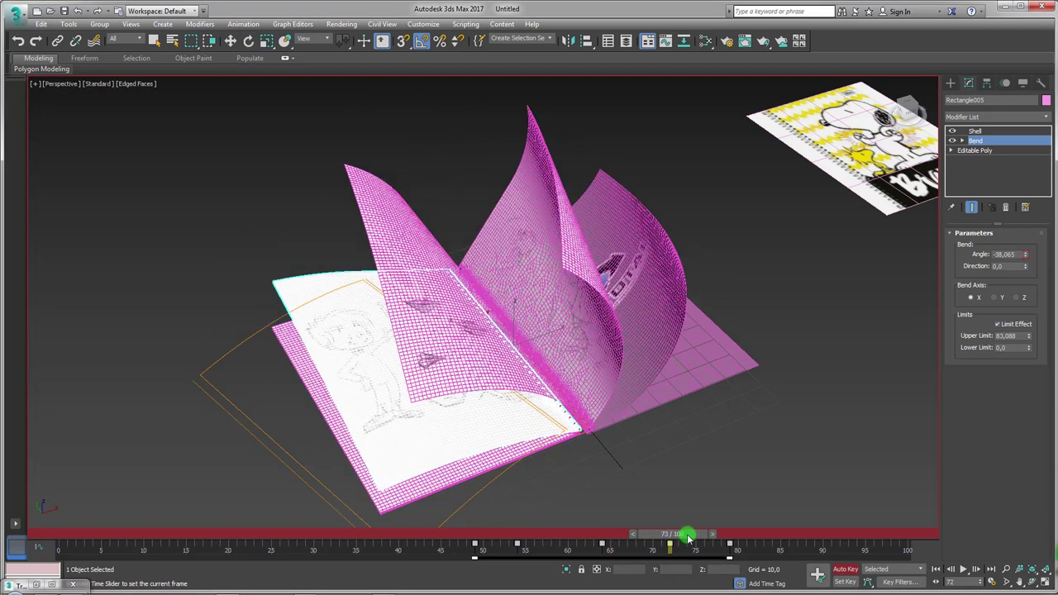
pyautogui.press('e')
pyautogui.click(65, 587)
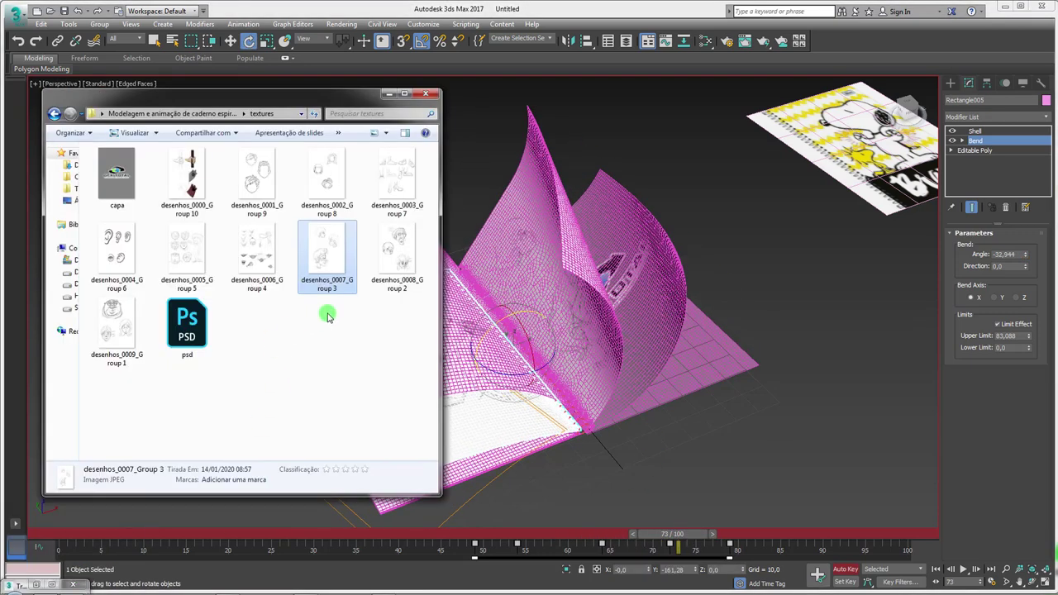
pyautogui.click(414, 269)
pyautogui.moveTo(642, 261); pyautogui.dragTo(637, 295)
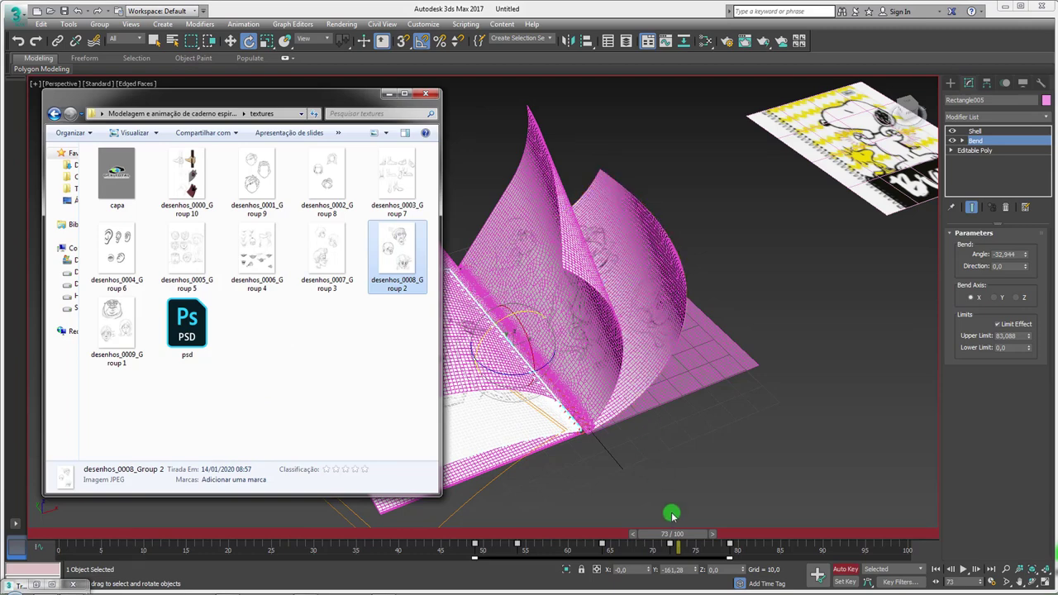
pyautogui.moveTo(672, 534); pyautogui.dragTo(753, 547)
pyautogui.press('e')
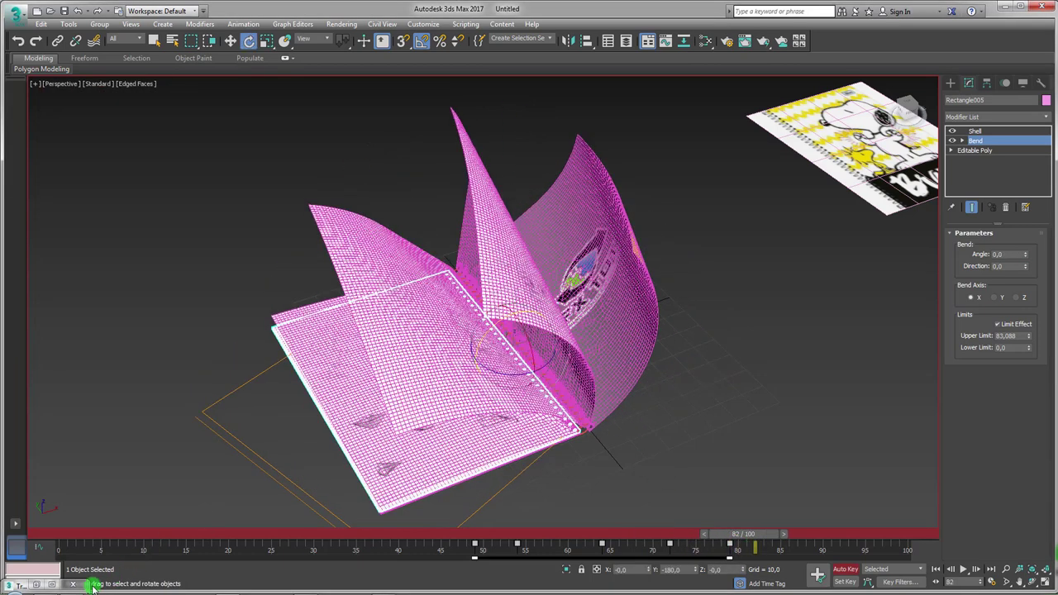
pyautogui.hotkey('alt', 'Tab')
pyautogui.moveTo(113, 338)
pyautogui.mouseDown()
pyautogui.moveTo(567, 313)
pyautogui.moveTo(741, 494)
pyautogui.mouseUp()
# At frame 61, clone the page material nodes in Slate and set the clone's Diffuse to magenta.
pyautogui.moveTo(762, 538); pyautogui.dragTo(570, 538)
pyautogui.click(707, 43)
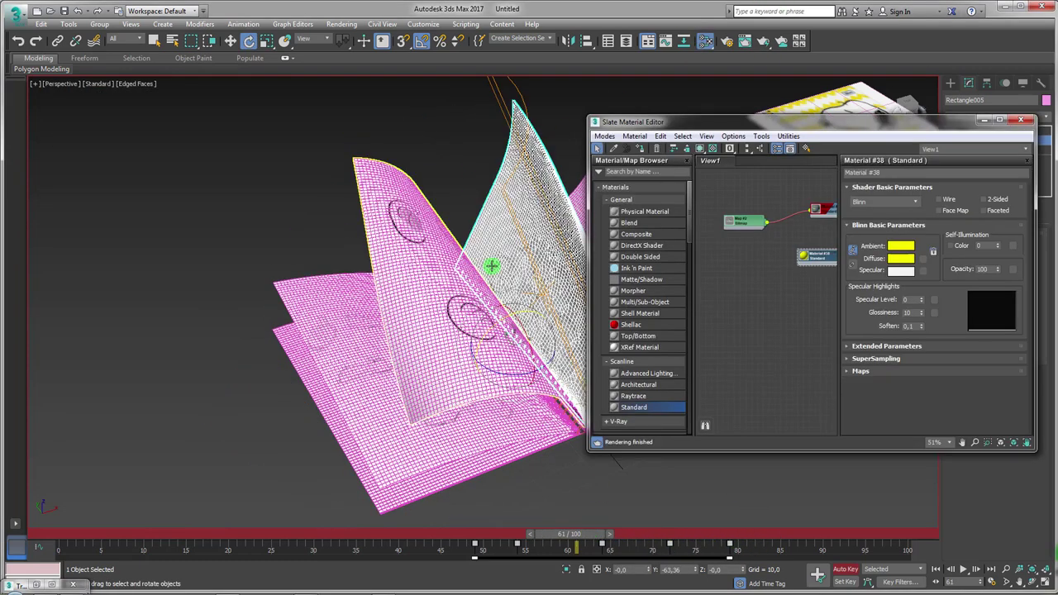
pyautogui.moveTo(763, 262); pyautogui.dragTo(810, 242, button='middle')
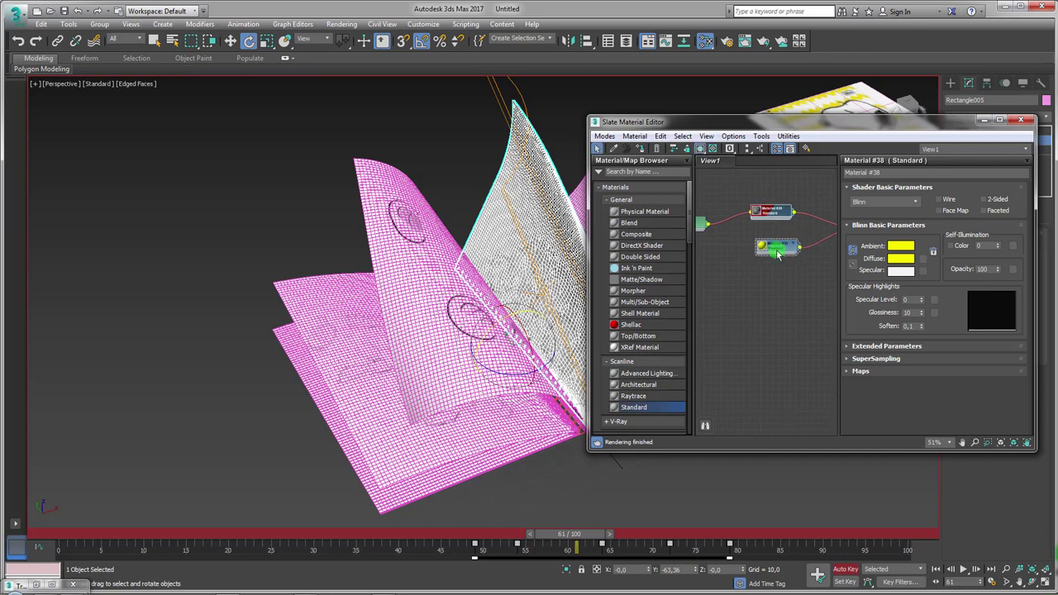
pyautogui.scroll(-4, 793, 264)
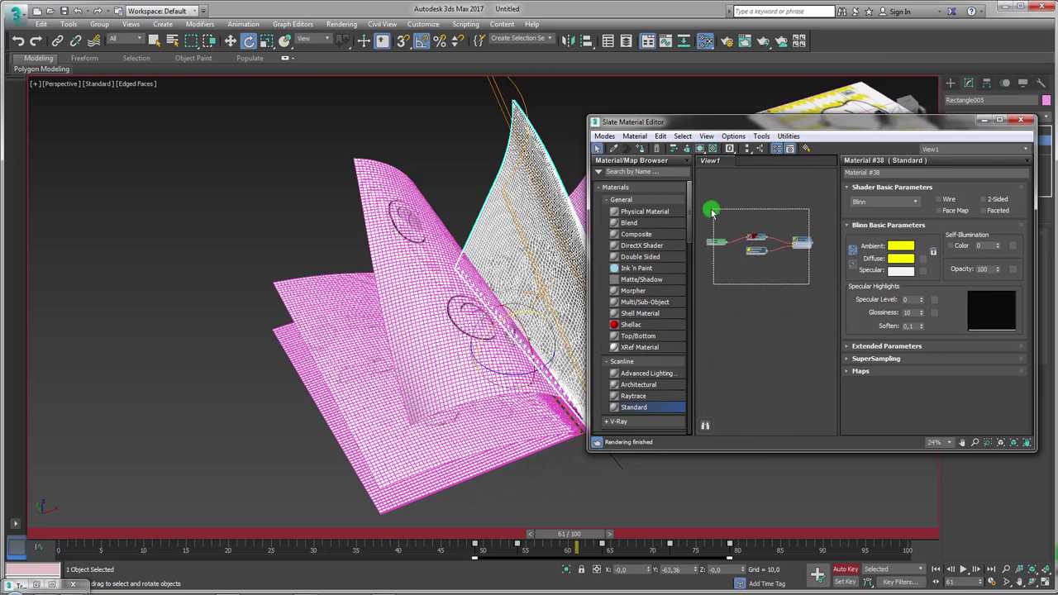
pyautogui.keyDown('shift'); pyautogui.moveTo(756, 248); pyautogui.dragTo(756, 310); pyautogui.keyUp('shift')
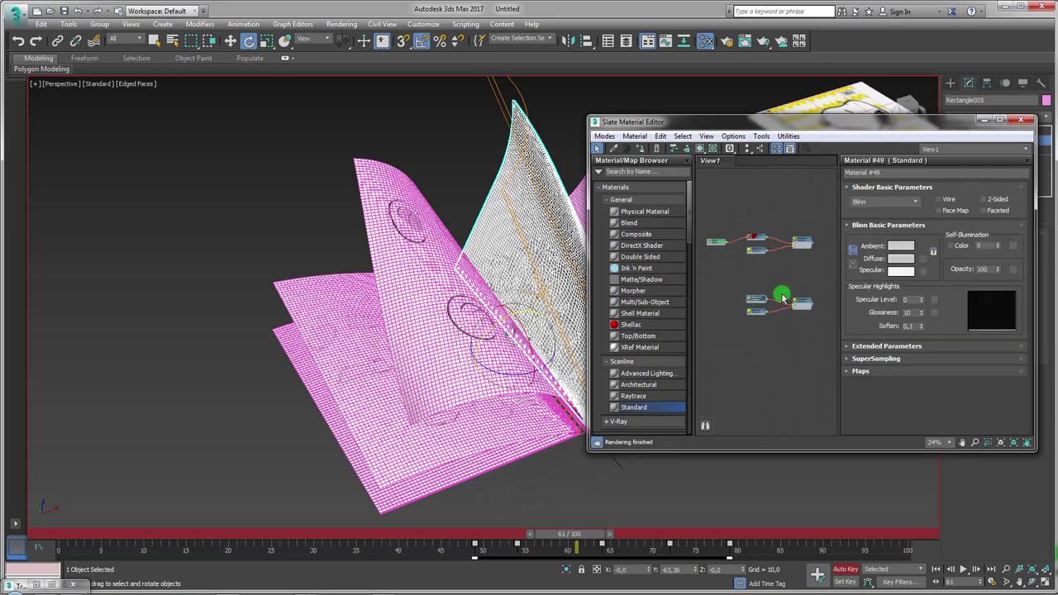
pyautogui.click(901, 260)
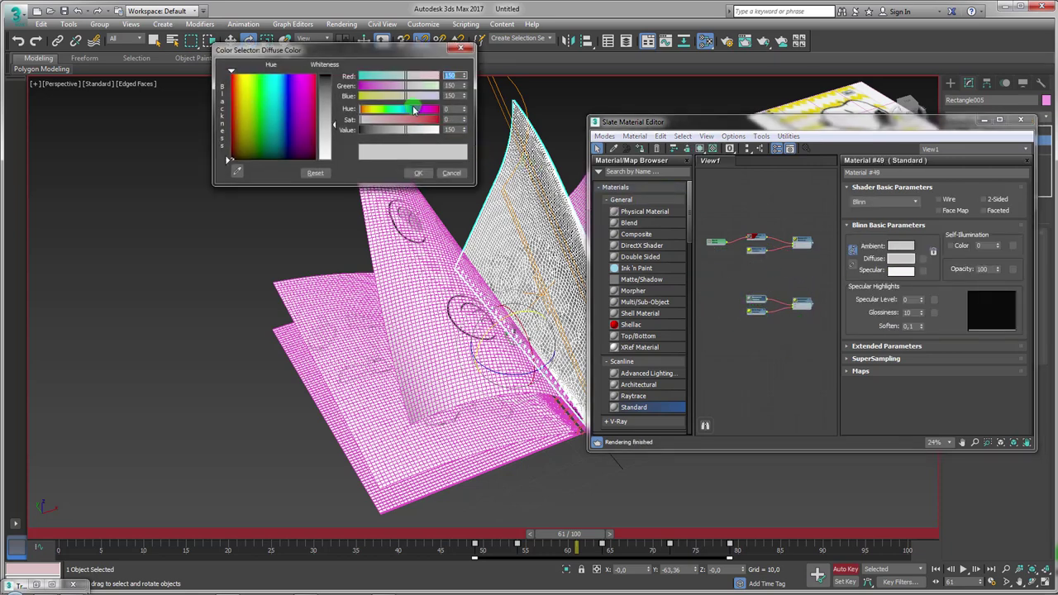
pyautogui.moveTo(422, 121); pyautogui.dragTo(436, 121)
pyautogui.click(418, 173)
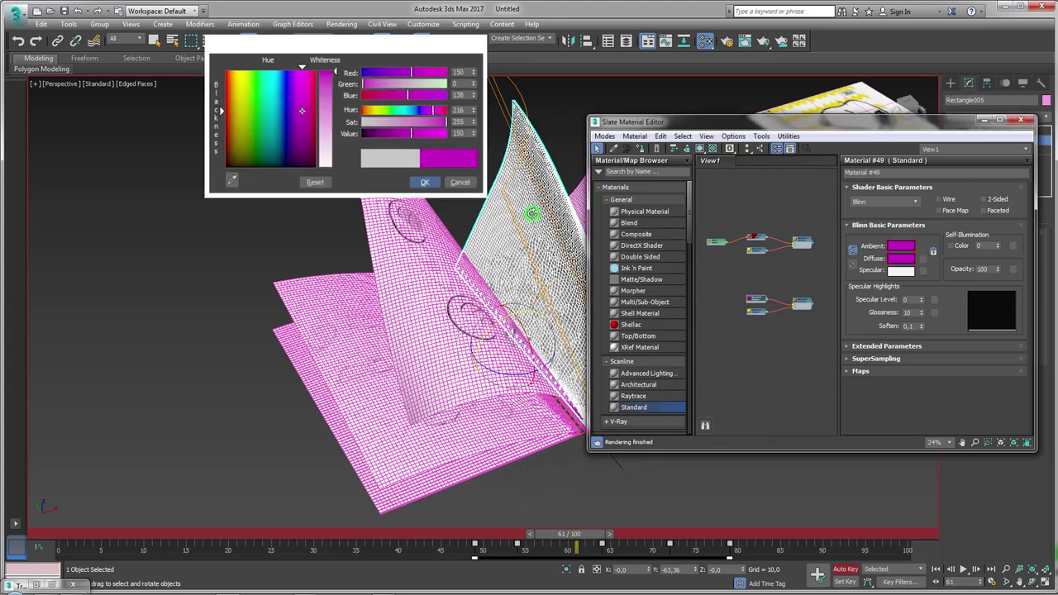
# Assign the cloned Material #49 to page Rectangle006 and close the Slate Material Editor.
pyautogui.click(794, 308)
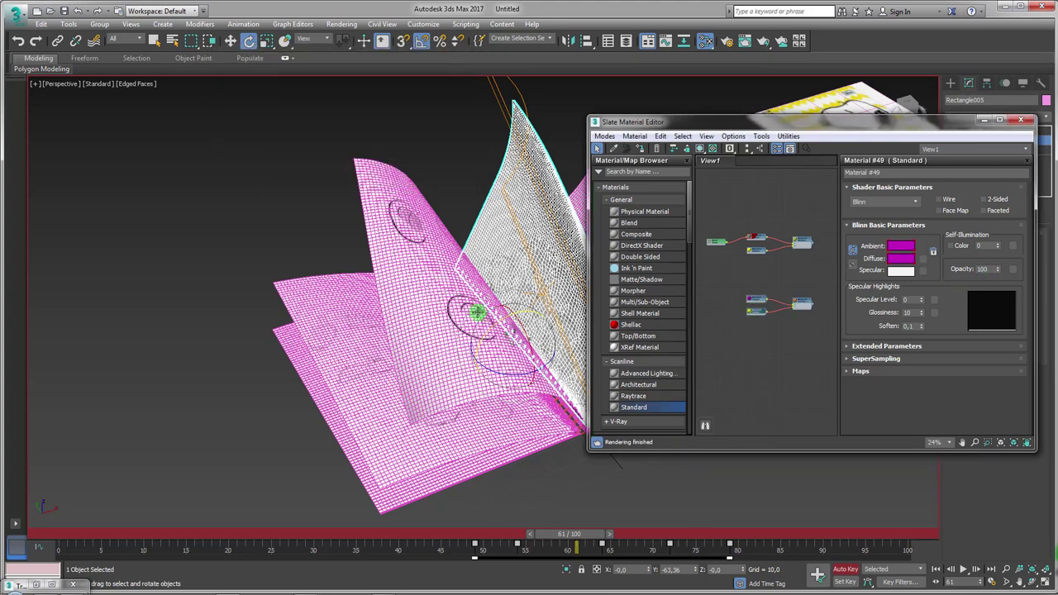
pyautogui.click(412, 229)
pyautogui.click(830, 261)
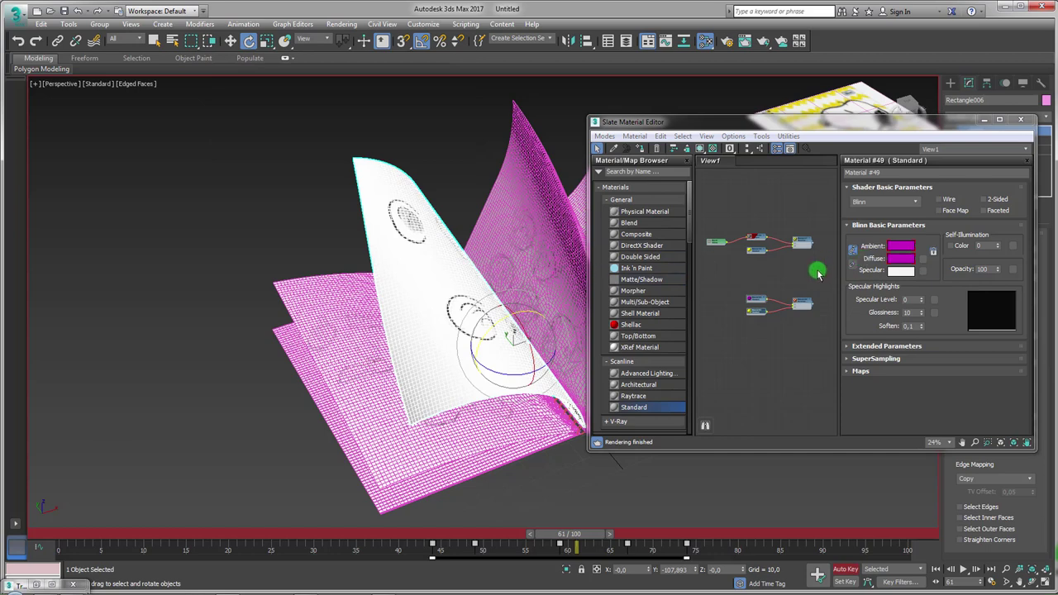
pyautogui.click(824, 336)
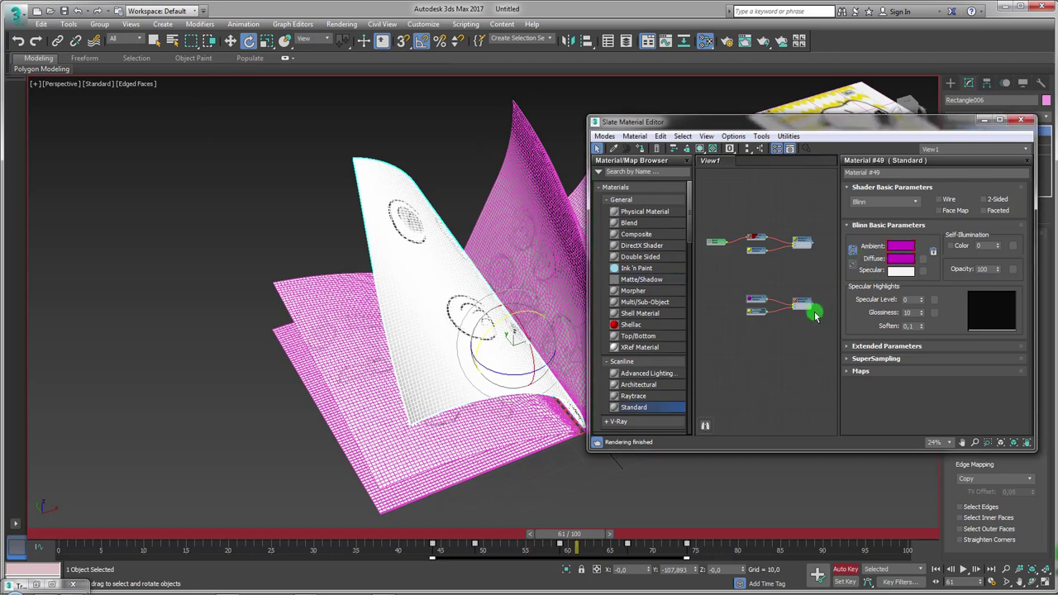
pyautogui.rightClick(803, 305)
pyautogui.click(831, 320)
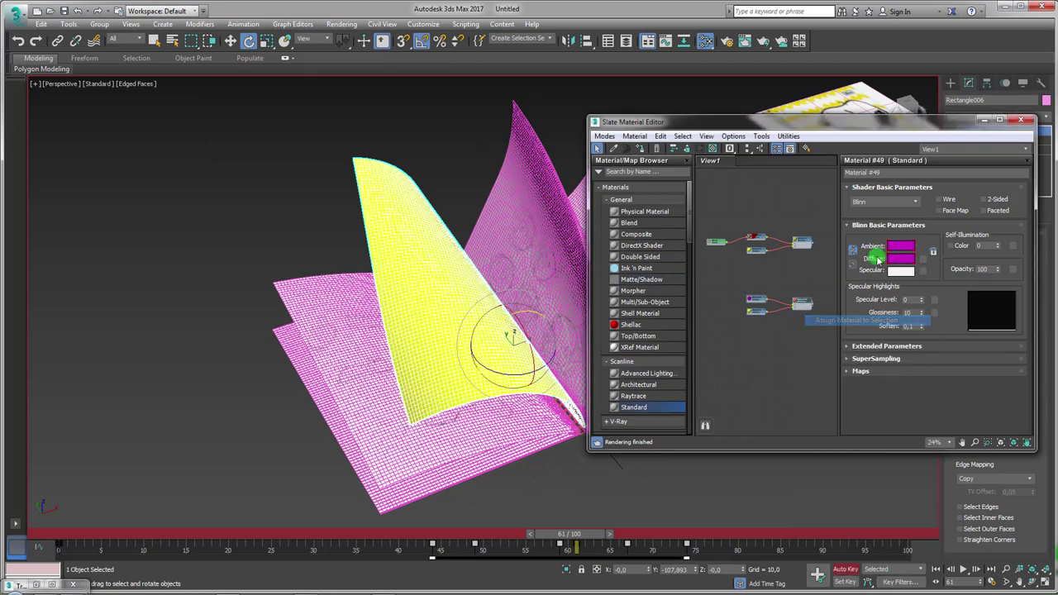
pyautogui.click(1022, 120)
# Show the scene shaded with textures, scrub to around frame 57, and select the yellow page.
pyautogui.click(372, 474)
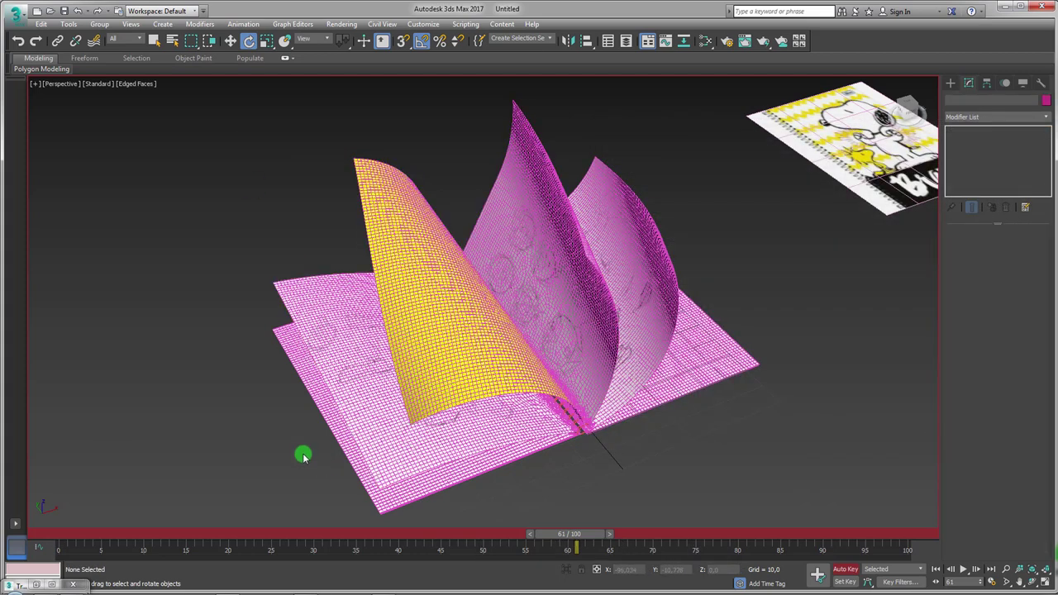
pyautogui.press('F4')
pyautogui.moveTo(589, 539)
pyautogui.mouseDown()
pyautogui.moveTo(563, 533)
pyautogui.moveTo(696, 533)
pyautogui.moveTo(568, 534)
pyautogui.mouseUp()
pyautogui.click(427, 358)
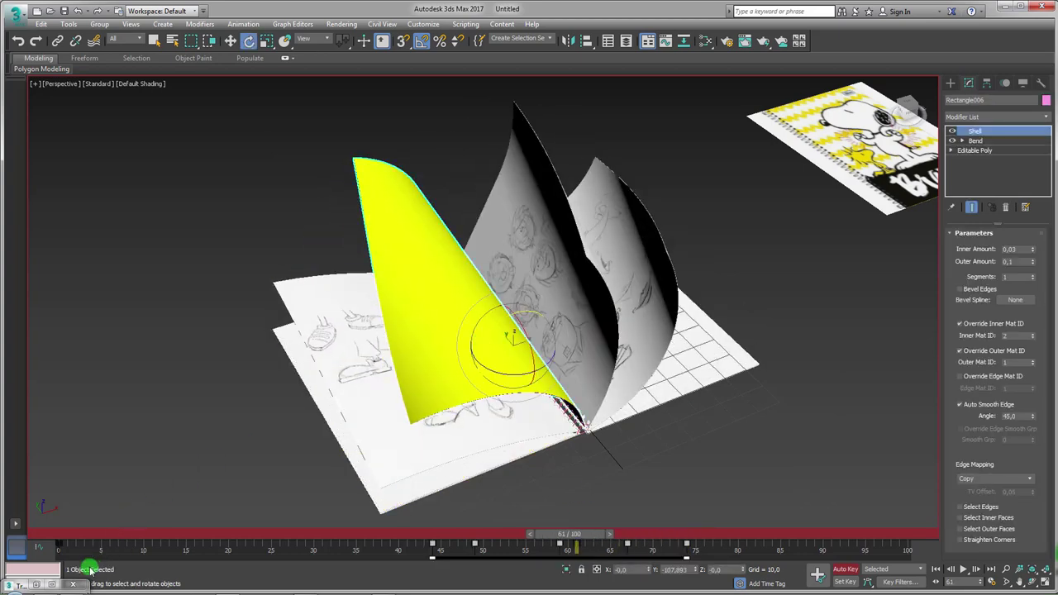
# Make the yellow page show its sketch texture and scrub the flip from frame 35 to 93.
pyautogui.click(524, 418)
pyautogui.click(571, 442)
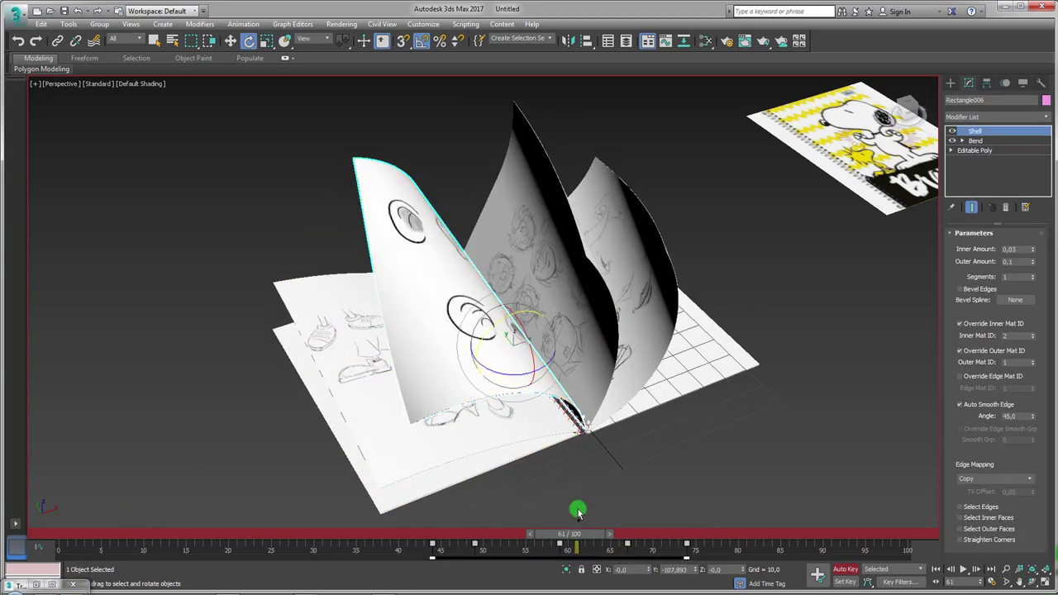
pyautogui.moveTo(581, 536)
pyautogui.mouseDown()
pyautogui.moveTo(47, 501)
pyautogui.moveTo(805, 507)
pyautogui.moveTo(69, 503)
pyautogui.moveTo(378, 500)
pyautogui.mouseUp()
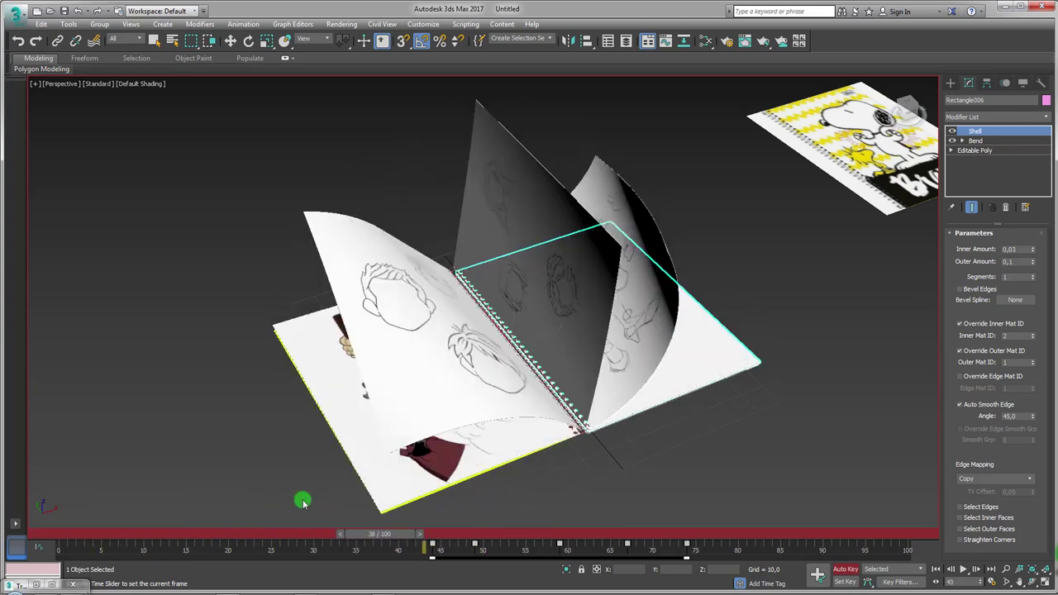
pyautogui.moveTo(382, 550)
pyautogui.mouseDown()
pyautogui.moveTo(577, 559)
pyautogui.moveTo(560, 557)
pyautogui.mouseUp()
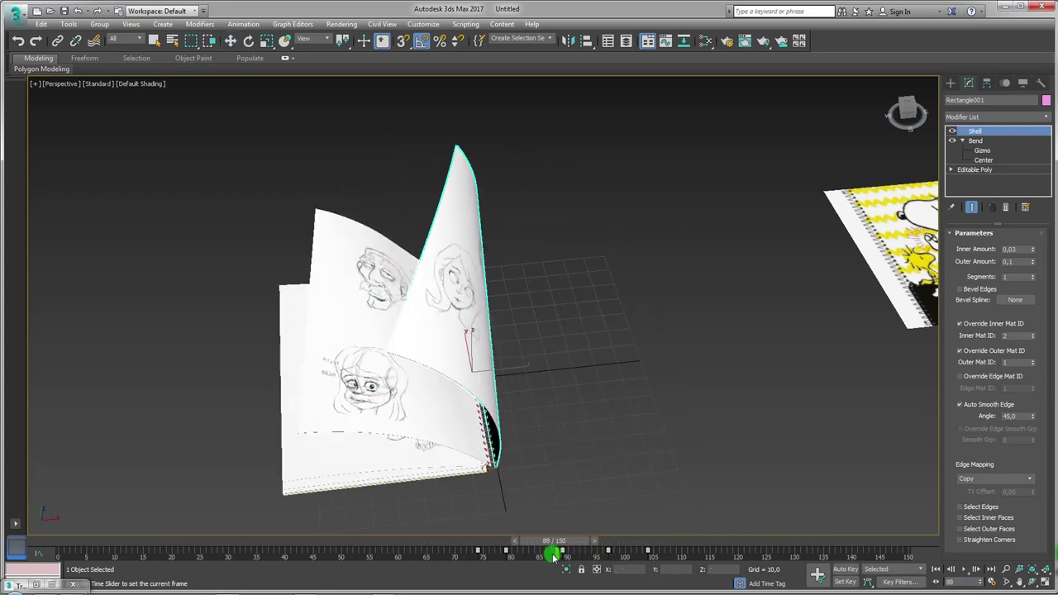
# Delete the Bend modifier from Rectangle001 and scrub back to frame 70 to check.
pyautogui.press('w')
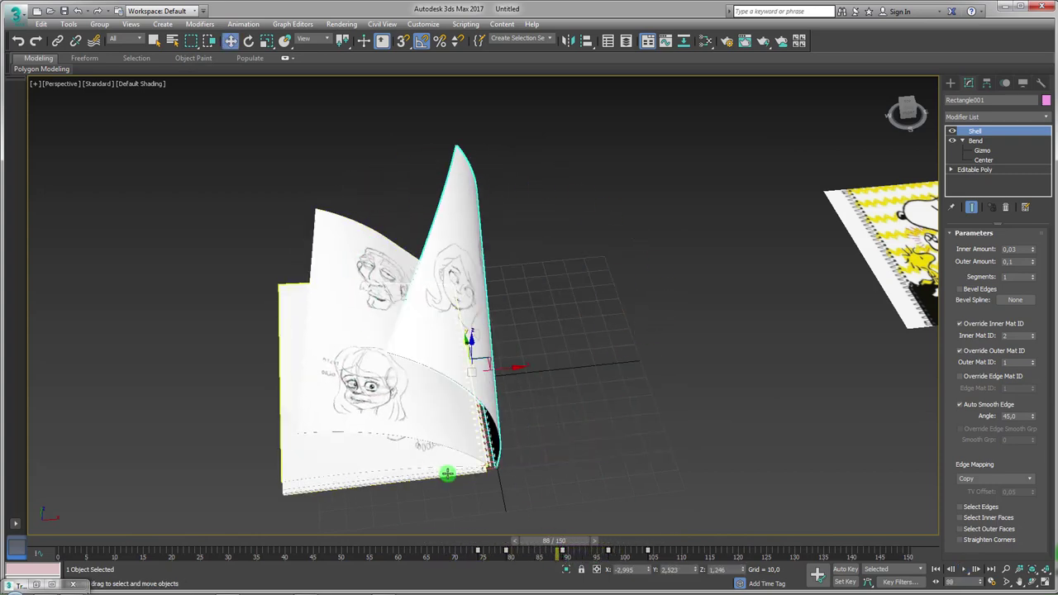
pyautogui.click(975, 141)
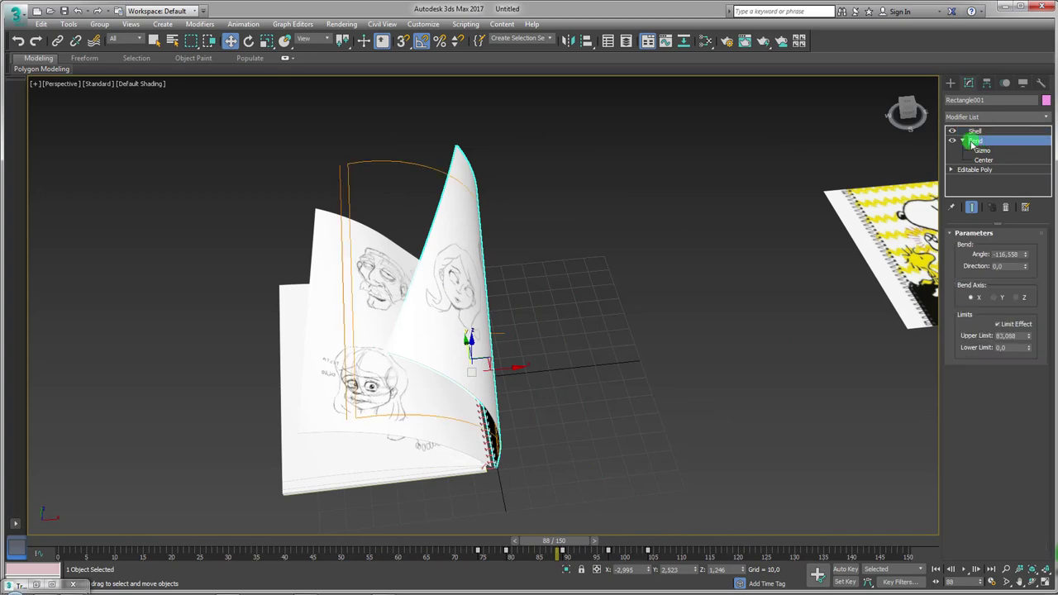
pyautogui.click(1000, 208)
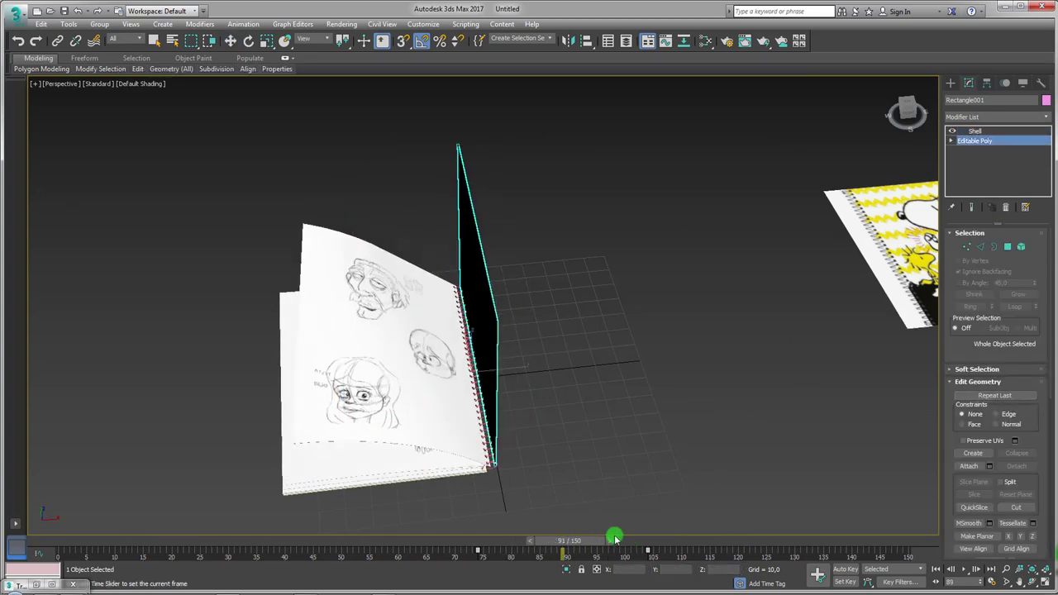
pyautogui.moveTo(597, 543)
pyautogui.mouseDown()
pyautogui.moveTo(494, 526)
pyautogui.moveTo(539, 526)
pyautogui.mouseUp()
# Darken Material #52's diffuse to a deeper grey, assign it to Rectangle001, and close Slate.
pyautogui.press('w')
pyautogui.click(709, 43)
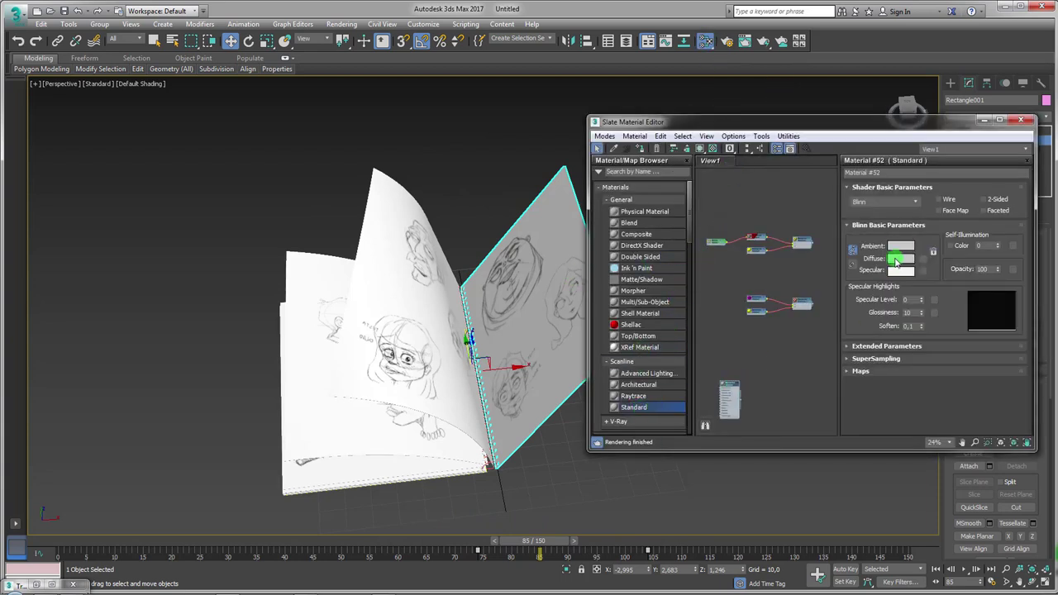
pyautogui.click(900, 258)
pyautogui.moveTo(399, 142); pyautogui.dragTo(376, 139)
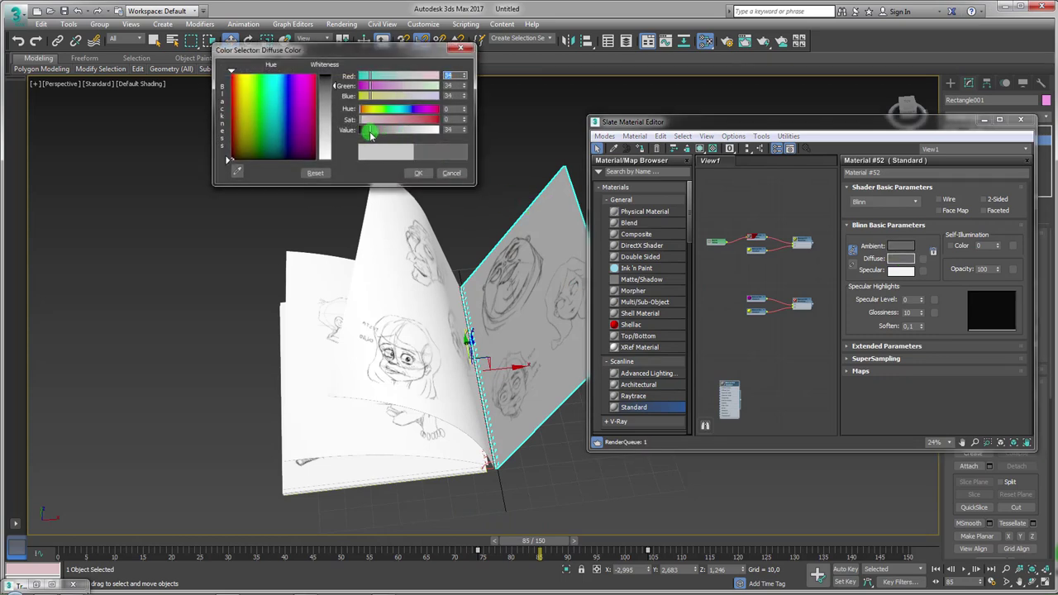
pyautogui.click(419, 173)
pyautogui.rightClick(731, 389)
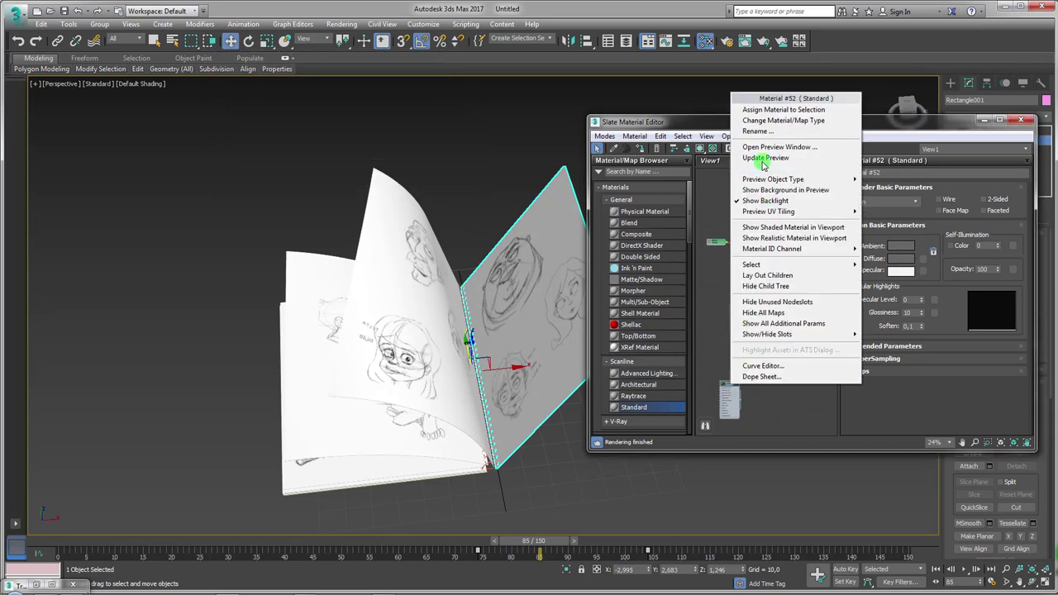
pyautogui.click(794, 109)
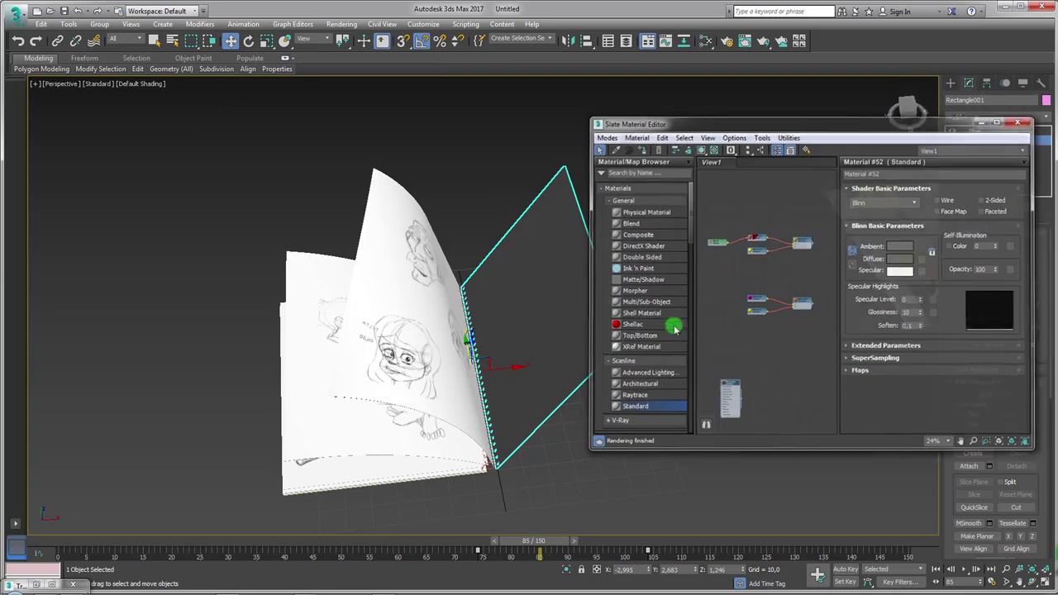
pyautogui.press('m')
pyautogui.moveTo(515, 543)
pyautogui.mouseDown()
pyautogui.moveTo(673, 541)
pyautogui.moveTo(411, 541)
pyautogui.mouseUp()
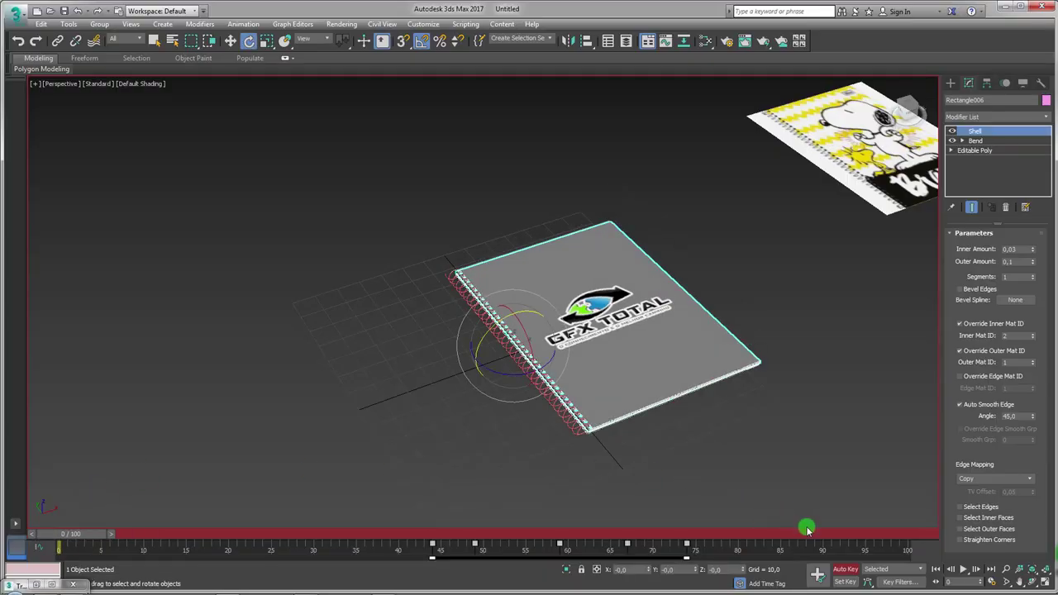
# Turn off Auto Key and select every part of the notebook.
pyautogui.click(852, 571)
pyautogui.moveTo(644, 449)
pyautogui.keyDown('alt'); pyautogui.mouseDown(button='middle')
pyautogui.moveTo(715, 448)
pyautogui.moveTo(609, 436)
pyautogui.mouseUp(button='middle'); pyautogui.keyUp('alt')
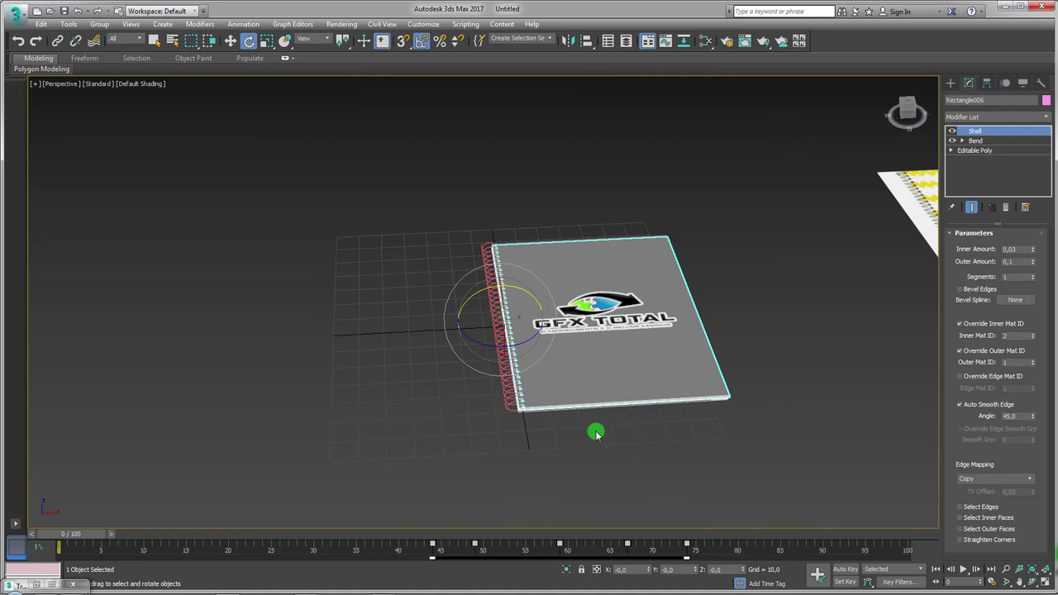
pyautogui.hotkey('ctrl', 'a')
pyautogui.keyDown('alt'); pyautogui.moveTo(408, 401); pyautogui.dragTo(436, 415, button='middle'); pyautogui.keyUp('alt')
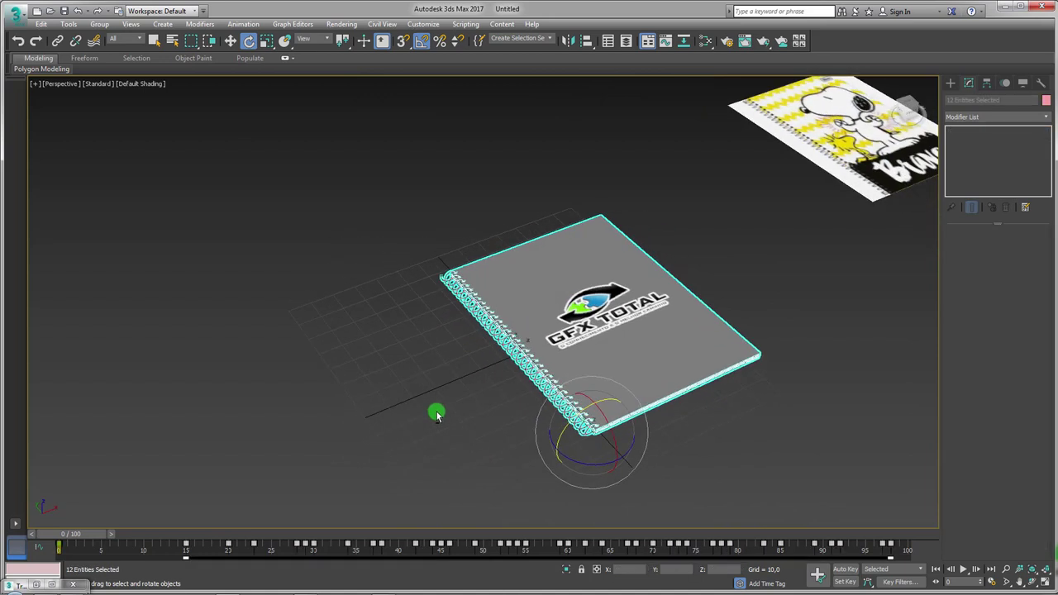
# Test rotating the notebook upright around the selection centre, undo it, and clear the selection.
pyautogui.moveTo(609, 423); pyautogui.dragTo(609, 437)
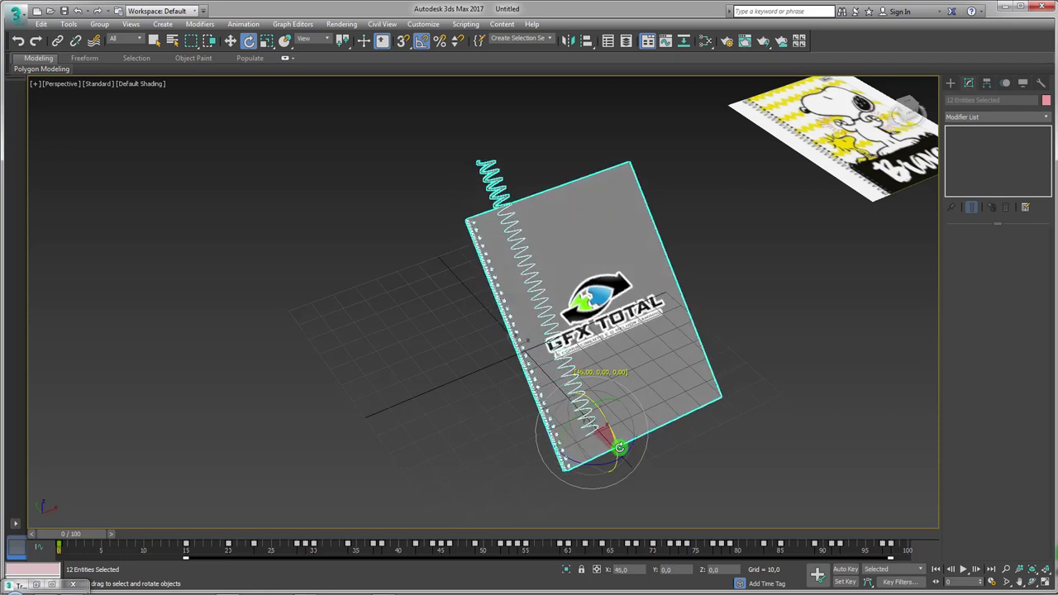
pyautogui.rightClick(609, 437)
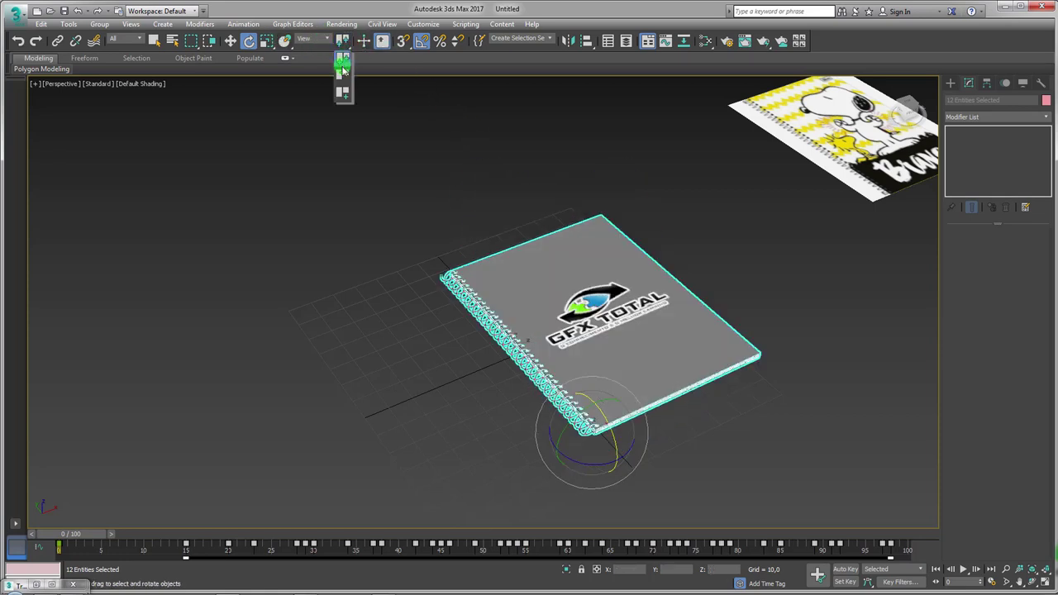
pyautogui.click(343, 76)
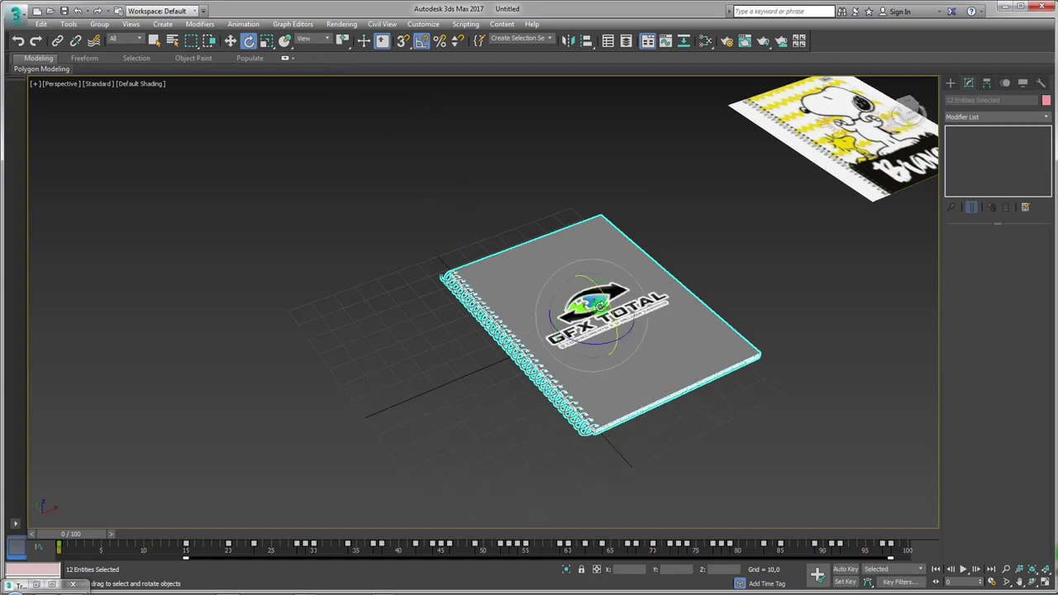
pyautogui.moveTo(612, 304); pyautogui.dragTo(619, 338)
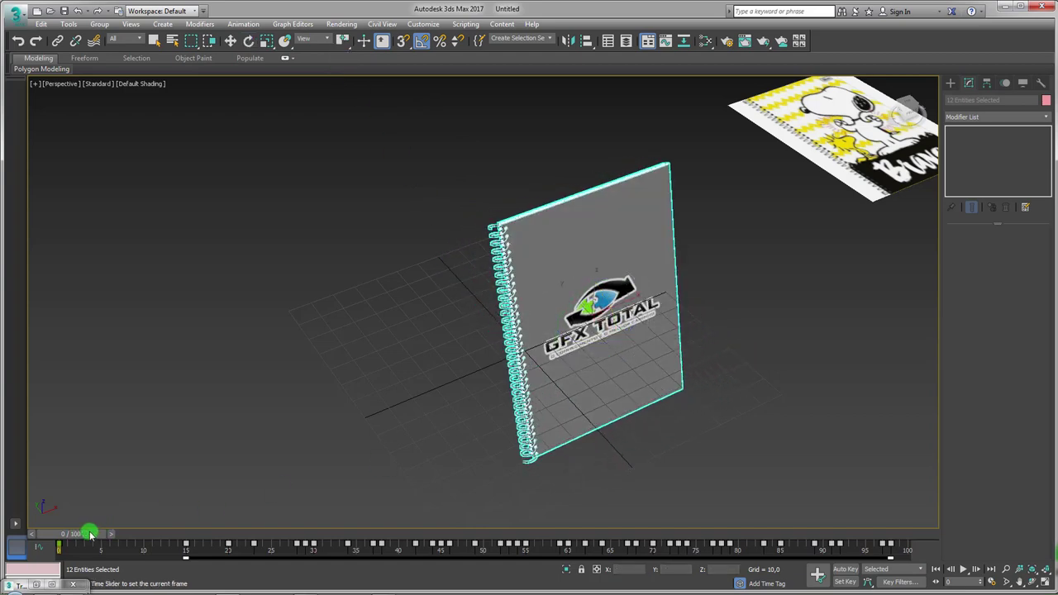
pyautogui.moveTo(89, 532)
pyautogui.mouseDown()
pyautogui.moveTo(798, 524)
pyautogui.moveTo(66, 533)
pyautogui.mouseUp()
pyautogui.press('e')
pyautogui.hotkey('ctrl', 'z')
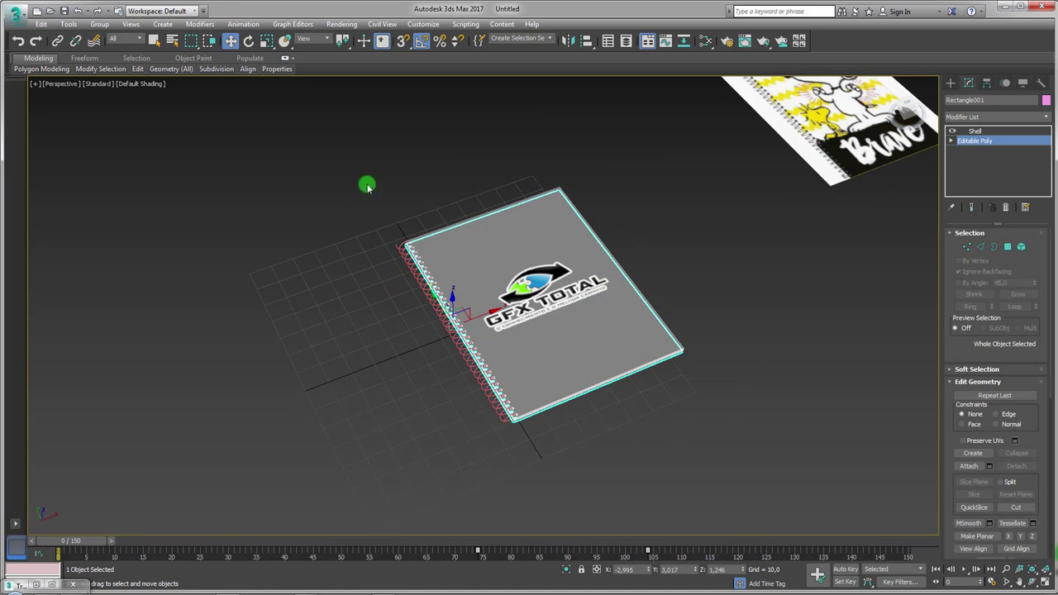
pyautogui.moveTo(597, 498); pyautogui.dragTo(672, 472)
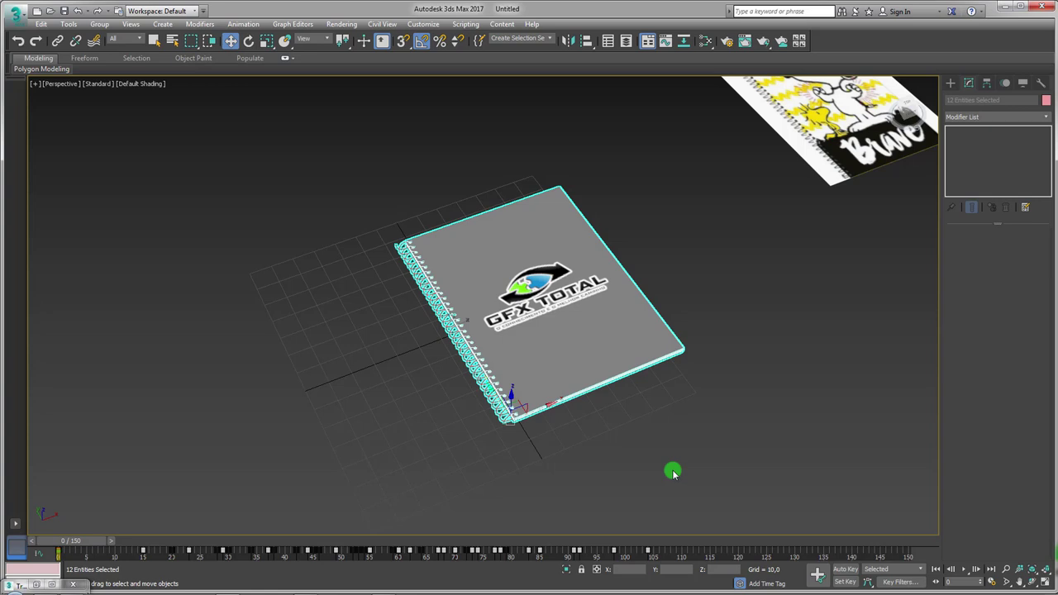
pyautogui.click(725, 445)
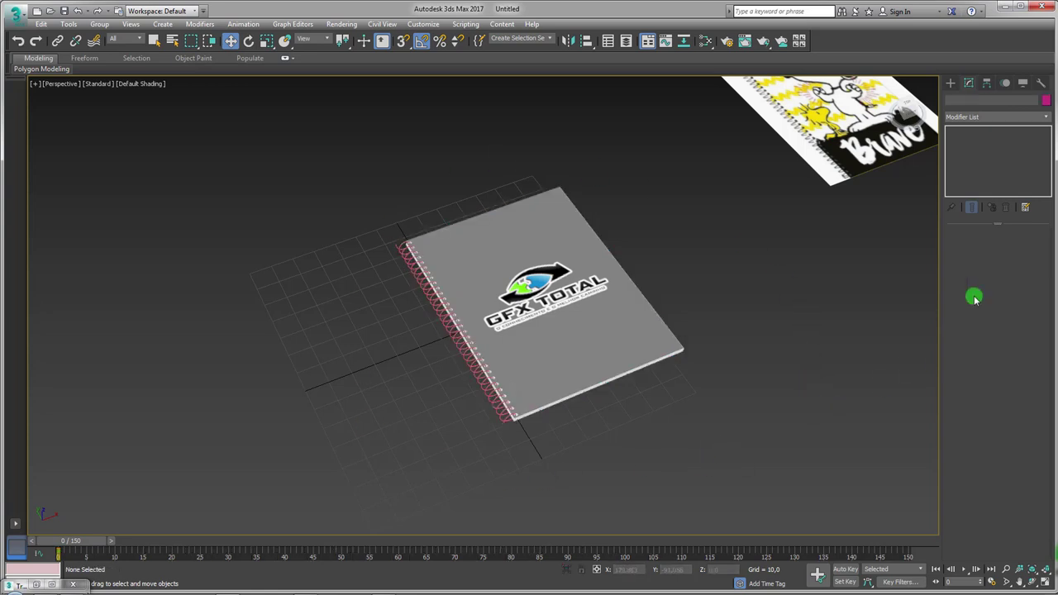
# Create a Dummy helper box beside the notebook.
pyautogui.click(949, 84)
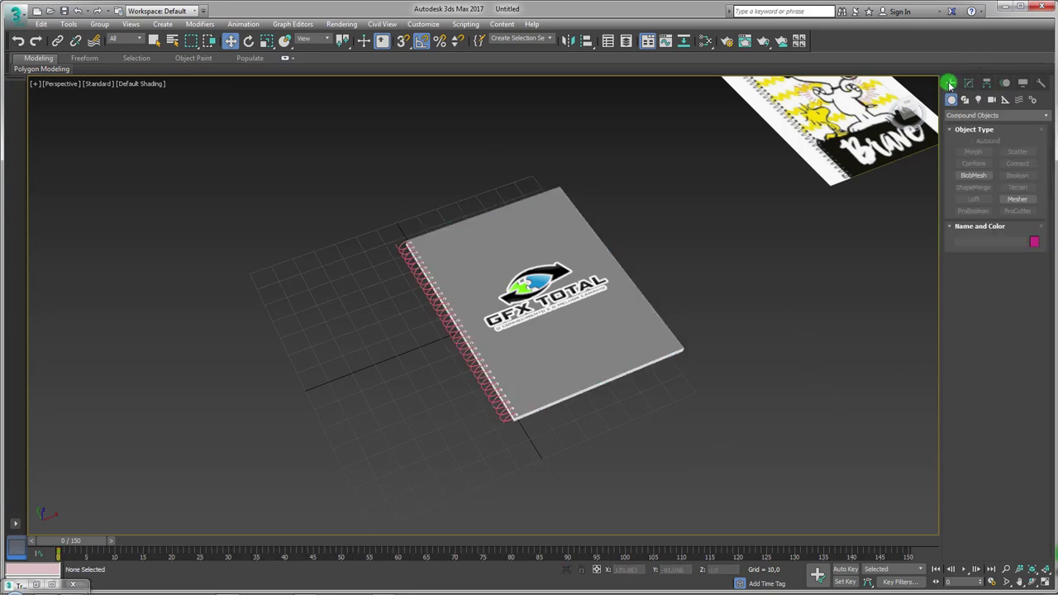
pyautogui.click(1004, 99)
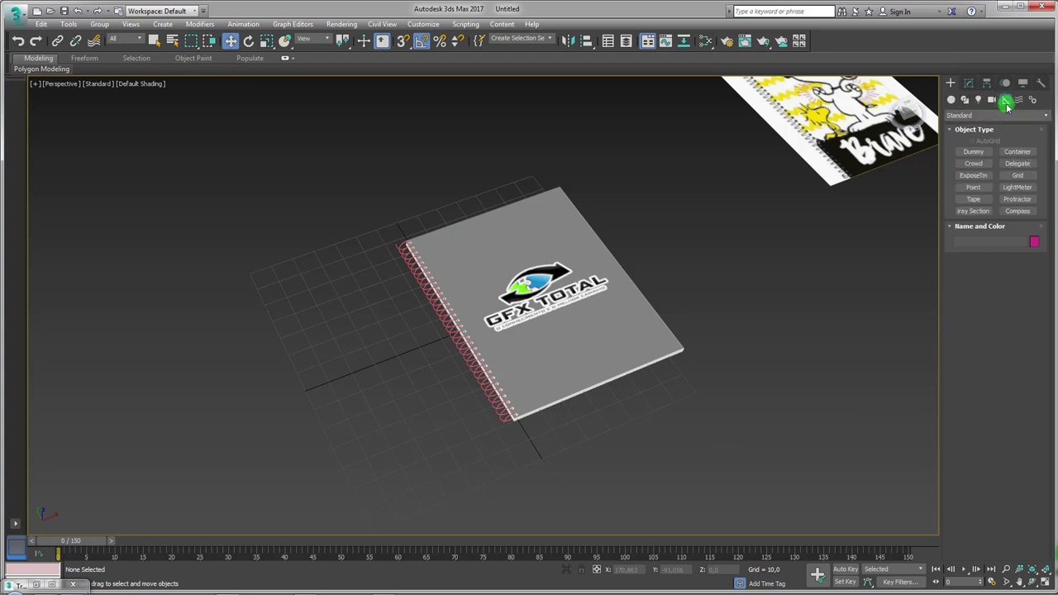
pyautogui.click(972, 151)
pyautogui.moveTo(279, 380); pyautogui.dragTo(366, 437)
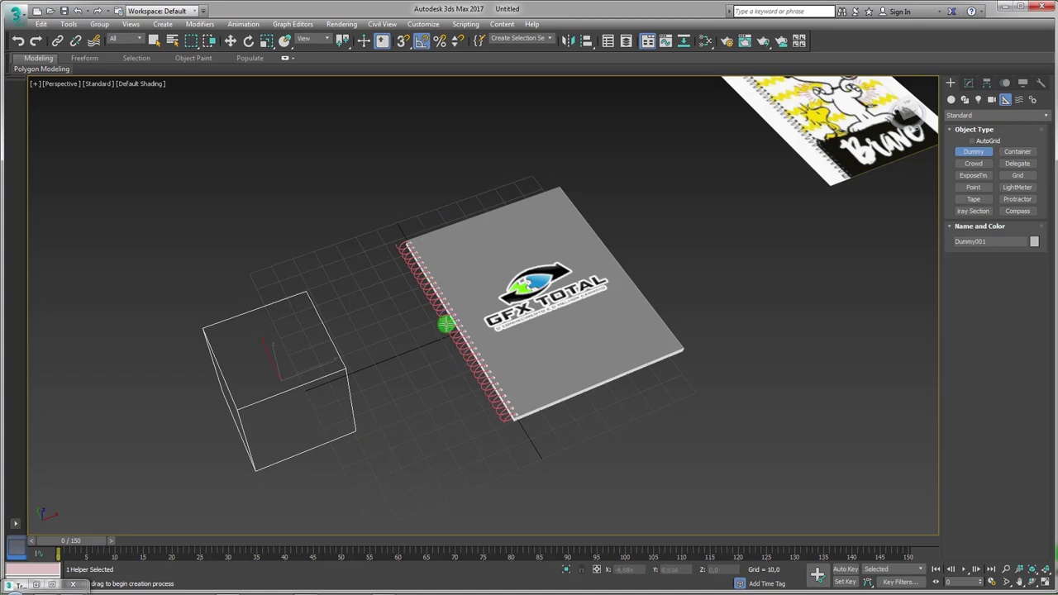
# Align Dummy001 to Helix001's pivot, slide it along the binding, and select the notebook parts.
pyautogui.click(591, 43)
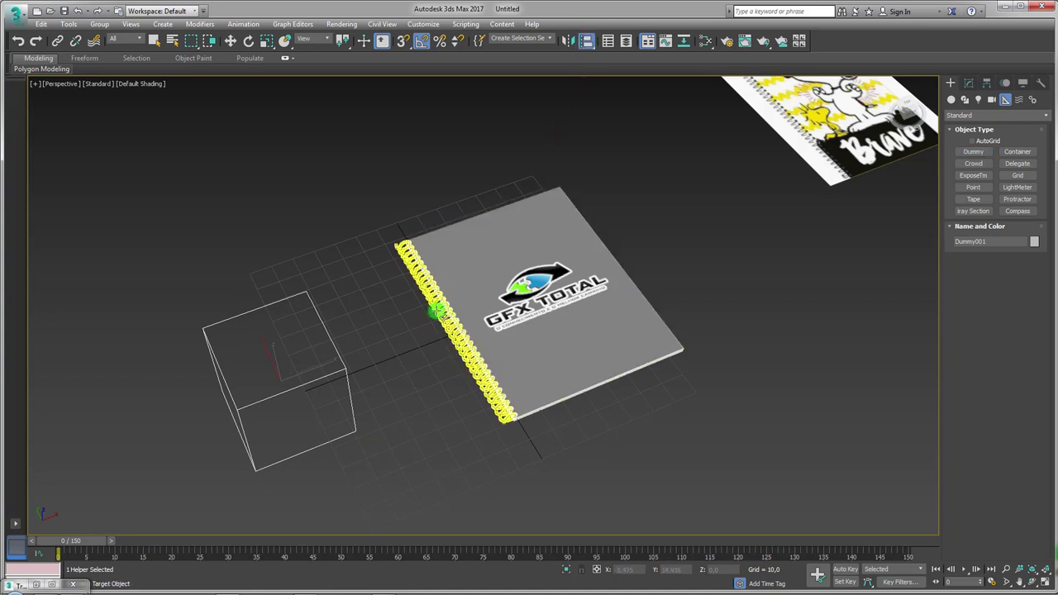
pyautogui.click(432, 307)
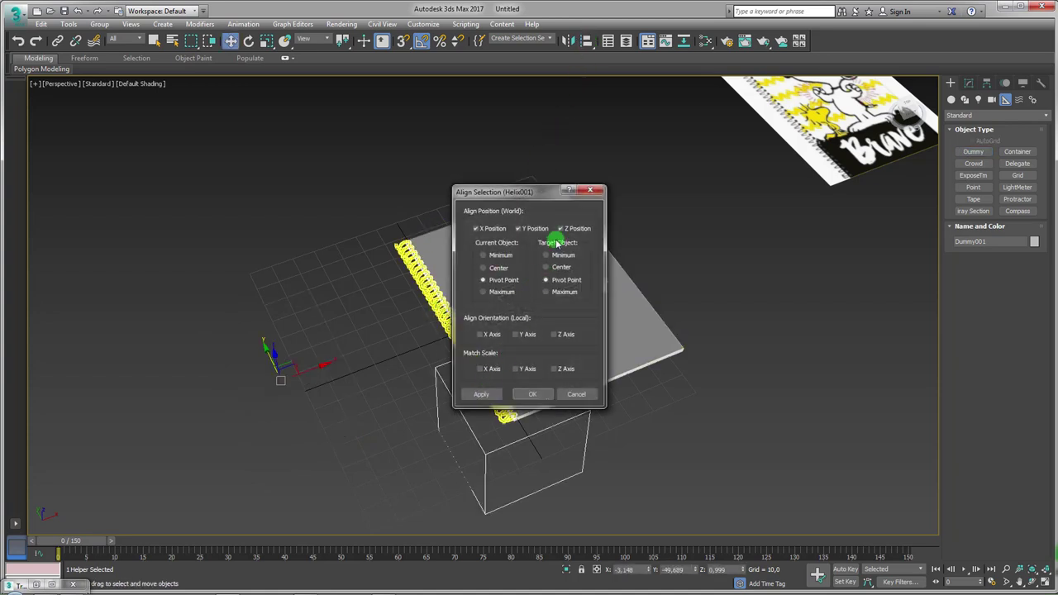
pyautogui.click(537, 395)
pyautogui.keyDown('alt'); pyautogui.moveTo(460, 373); pyautogui.dragTo(489, 428, button='middle'); pyautogui.keyUp('alt')
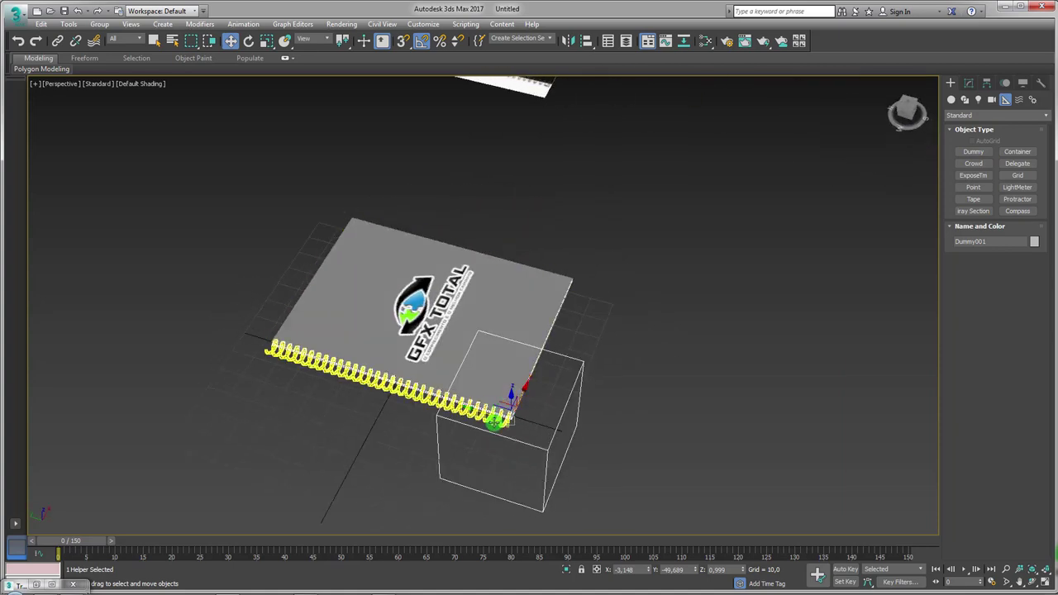
pyautogui.moveTo(357, 374); pyautogui.dragTo(354, 367)
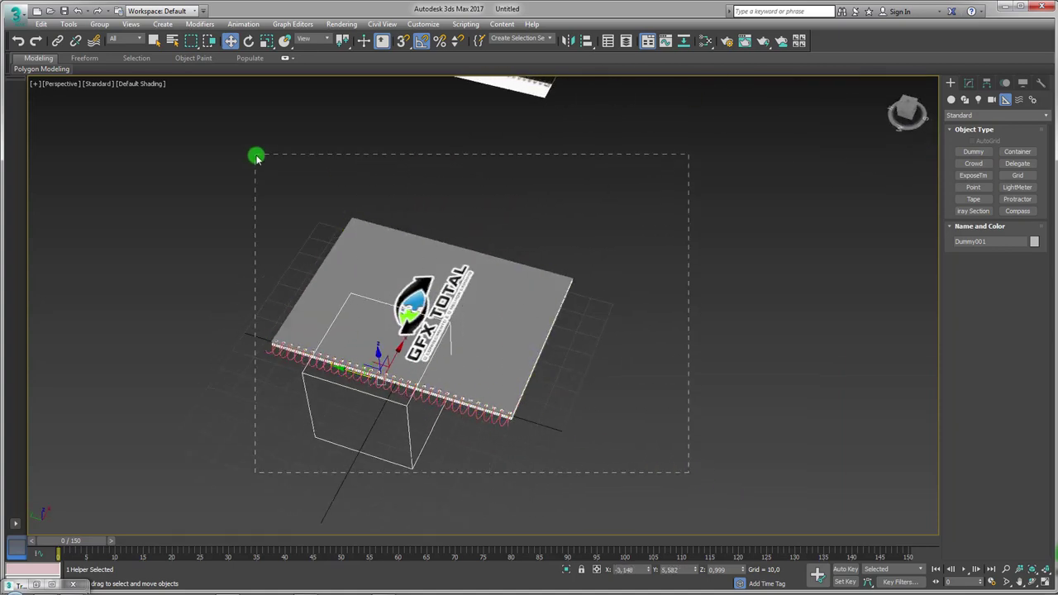
pyautogui.moveTo(689, 473); pyautogui.dragTo(256, 157)
pyautogui.keyDown('alt'); pyautogui.moveTo(338, 387); pyautogui.dragTo(178, 126, button='middle'); pyautogui.keyUp('alt')
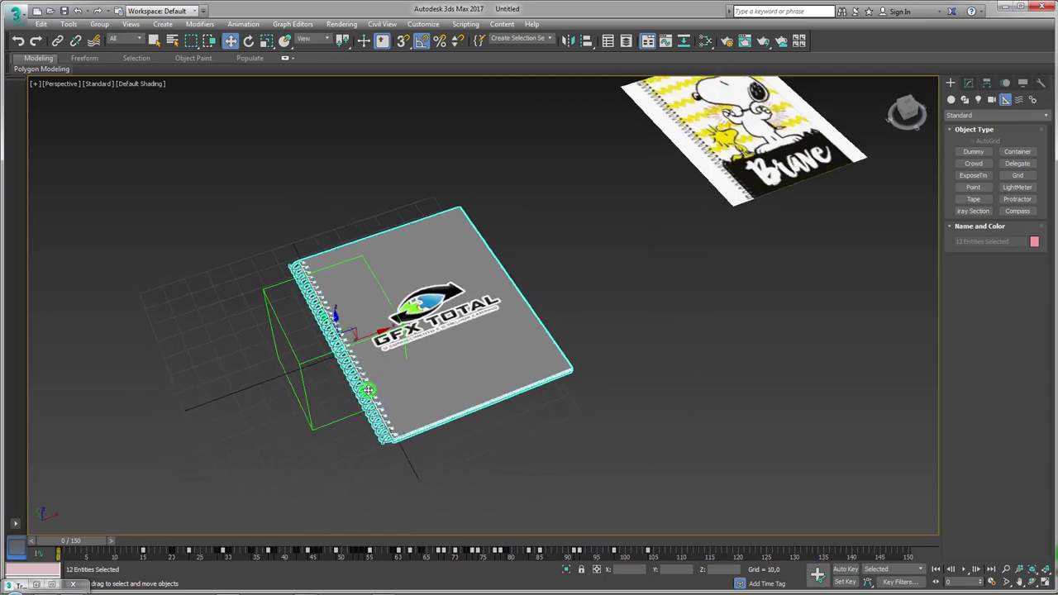
# Link the selected notebook parts to Dummy001, then rotate the dummy and scrub to check the flip.
pyautogui.click(58, 40)
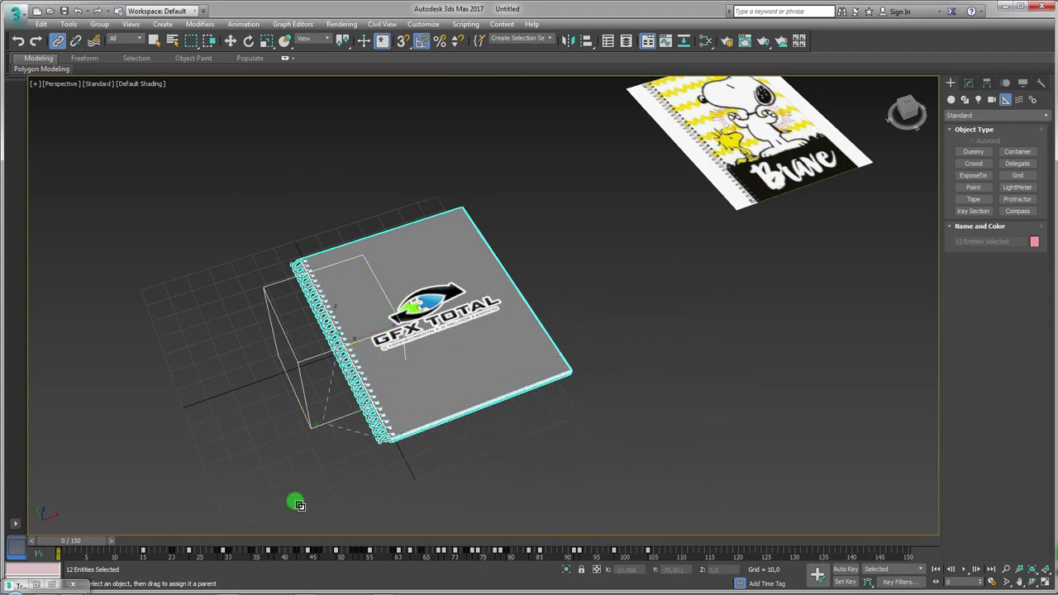
pyautogui.moveTo(88, 542); pyautogui.dragTo(184, 547)
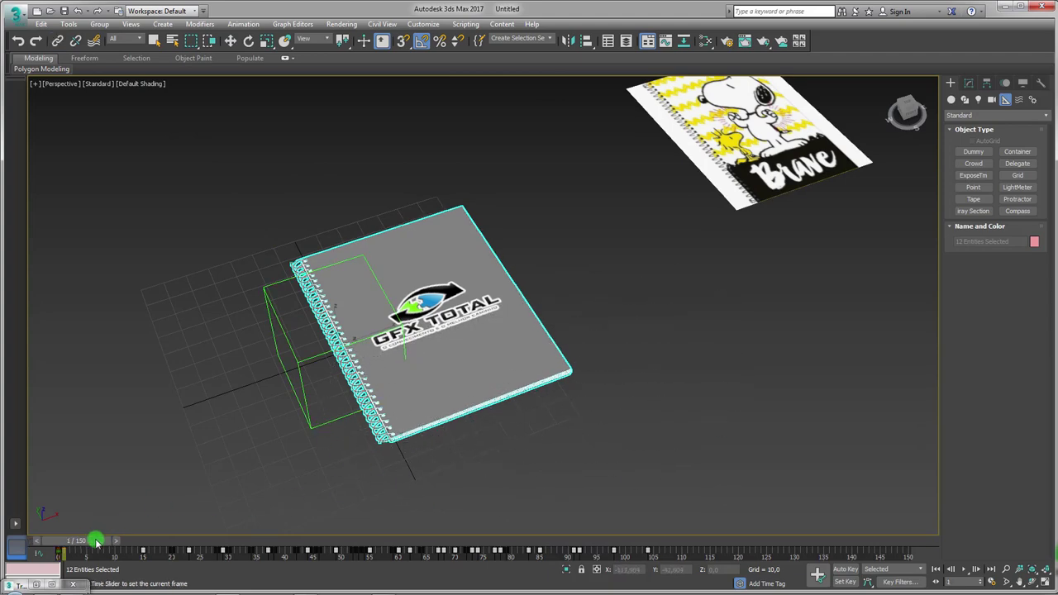
pyautogui.click(305, 405)
pyautogui.press('e')
pyautogui.moveTo(342, 335); pyautogui.dragTo(357, 377)
pyautogui.moveTo(196, 535)
pyautogui.mouseDown()
pyautogui.moveTo(455, 552)
pyautogui.moveTo(226, 554)
pyautogui.mouseUp()
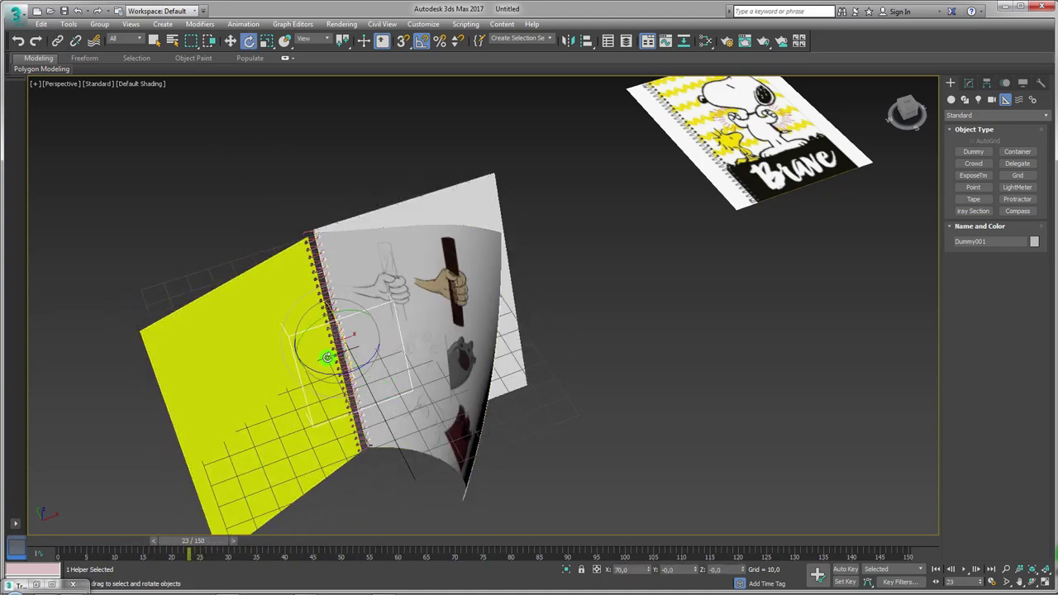
pyautogui.moveTo(394, 323); pyautogui.dragTo(295, 303)
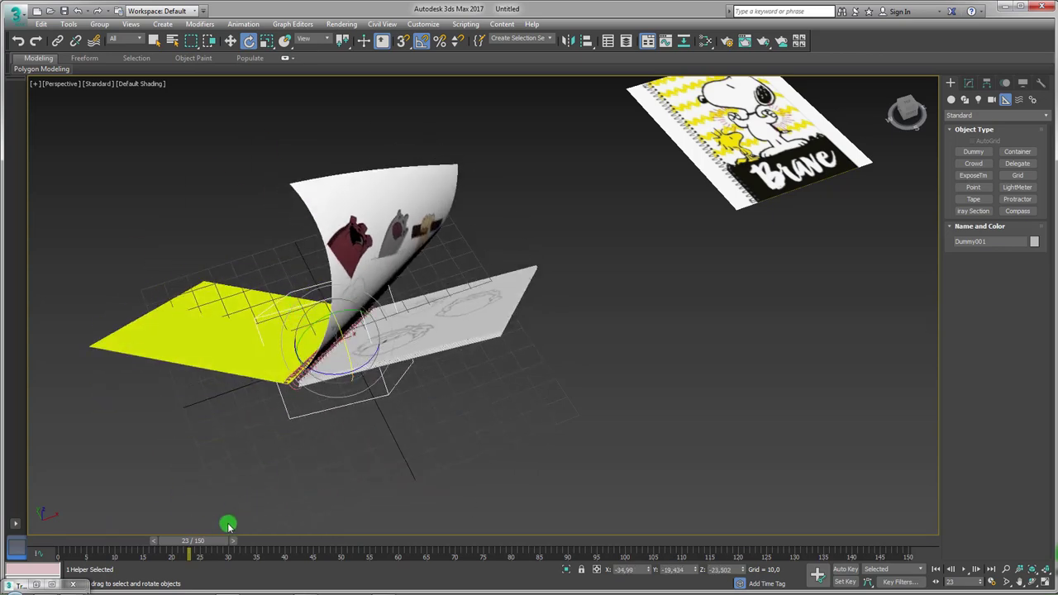
pyautogui.moveTo(229, 539)
pyautogui.mouseDown()
pyautogui.moveTo(411, 562)
pyautogui.moveTo(161, 560)
pyautogui.moveTo(350, 559)
pyautogui.moveTo(151, 548)
pyautogui.moveTo(555, 566)
pyautogui.moveTo(58, 554)
pyautogui.moveTo(463, 545)
pyautogui.moveTo(420, 545)
pyautogui.mouseUp()
# Replay the page-flip animation and orbit the Perspective view to face the open notebook at frame 64.
pyautogui.press('e')
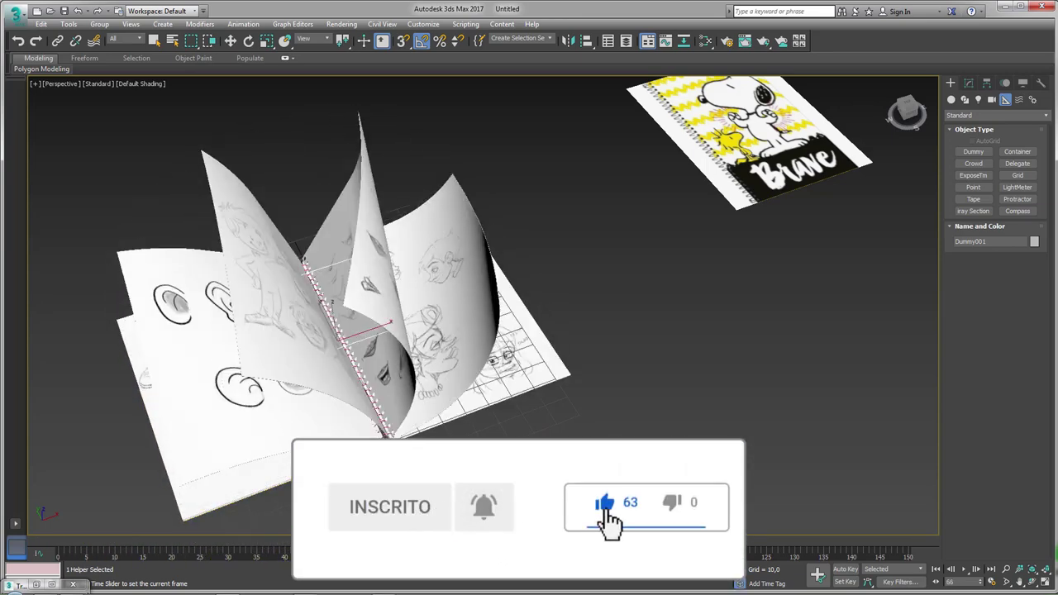
pyautogui.press('e')
pyautogui.moveTo(537, 463)
pyautogui.keyDown('alt'); pyautogui.mouseDown(button='middle')
pyautogui.moveTo(588, 468)
pyautogui.moveTo(592, 491)
pyautogui.moveTo(578, 493)
pyautogui.moveTo(581, 506)
pyautogui.mouseUp(button='middle'); pyautogui.keyUp('alt')
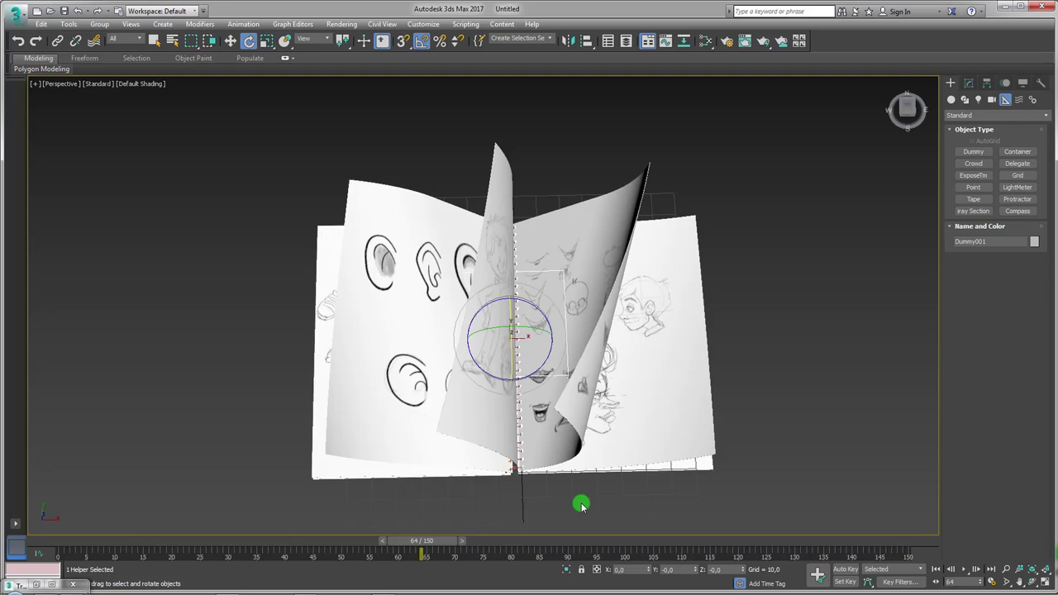